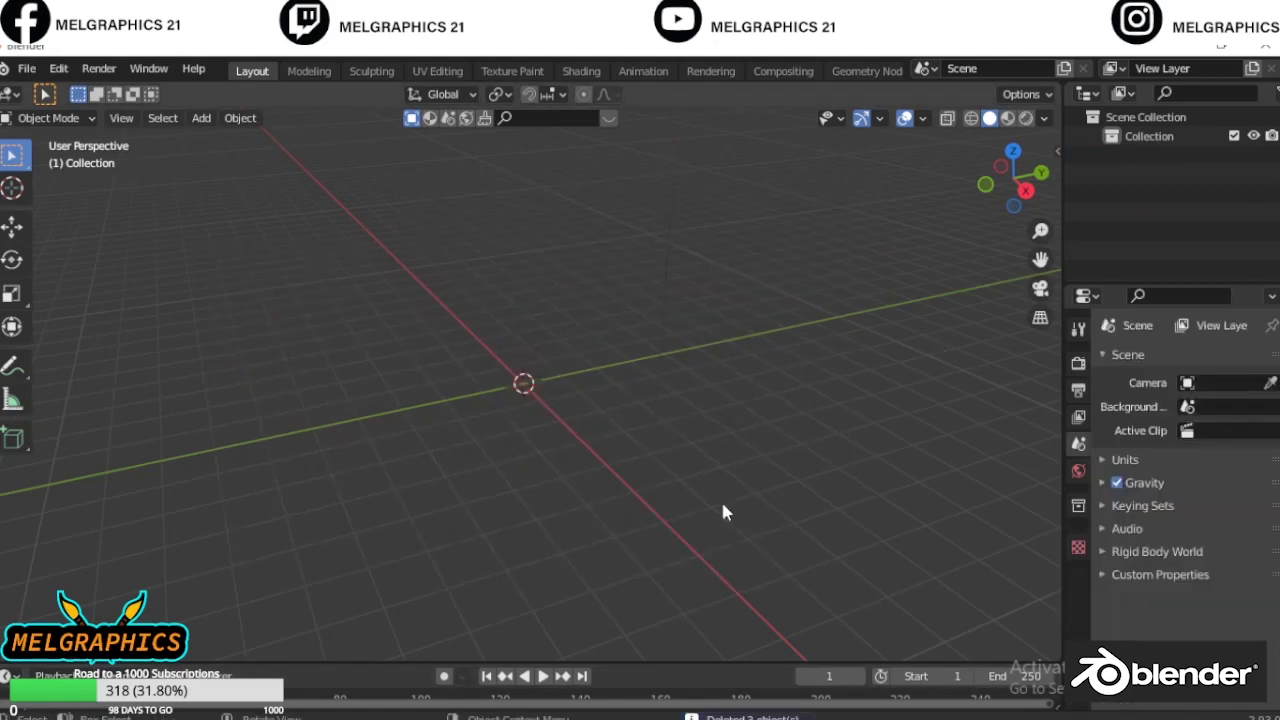
# Search the BlenderKit asset library for 'road' and page through the results
pyautogui.press('KP_1')
pyautogui.click(560, 118)
pyautogui.write('road')
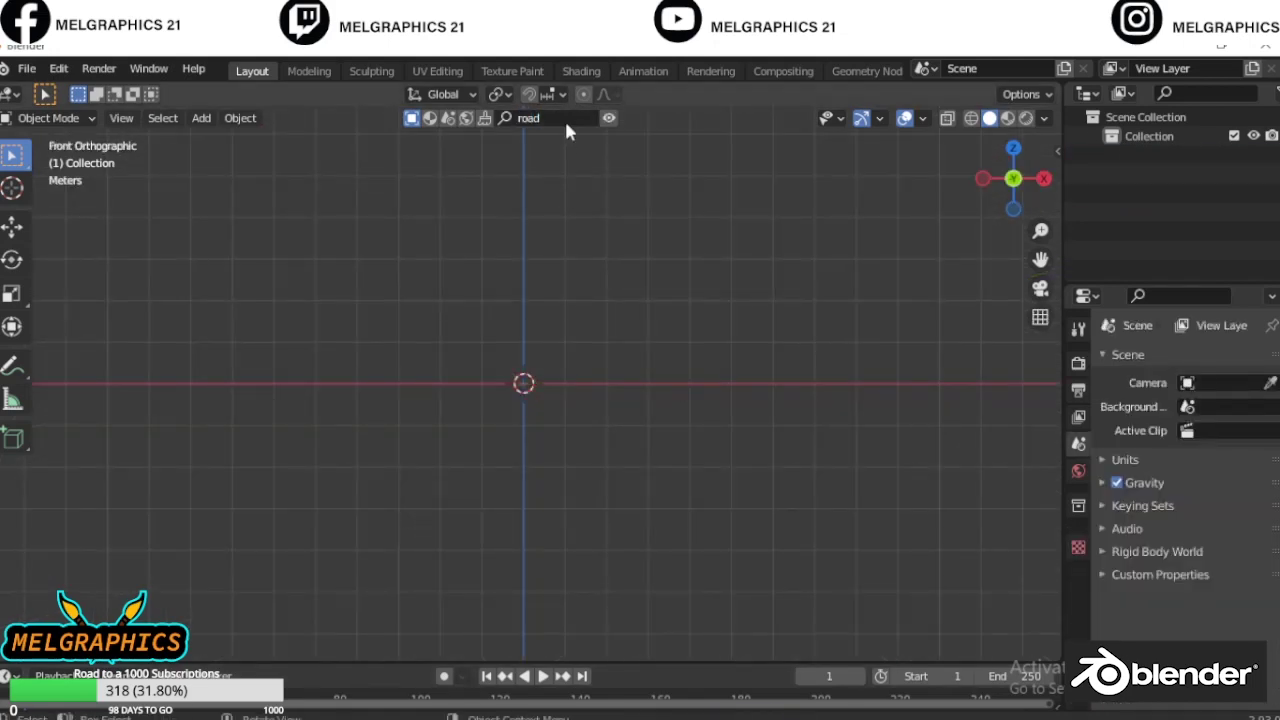
pyautogui.press('Return')
pyautogui.click(952, 229)
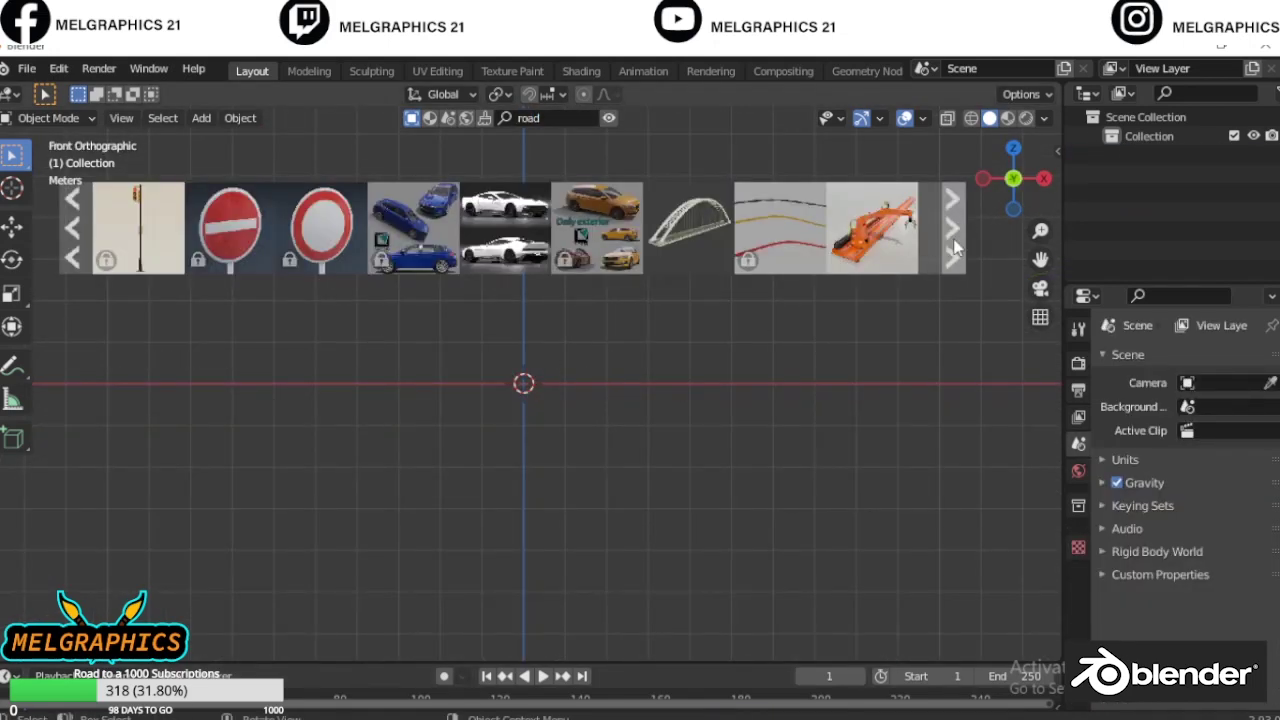
pyautogui.click(952, 229)
# Drag the arch bridge asset into the viewport and try the locked 2 Lane Road asset
pyautogui.moveTo(138, 228); pyautogui.dragTo(443, 406)
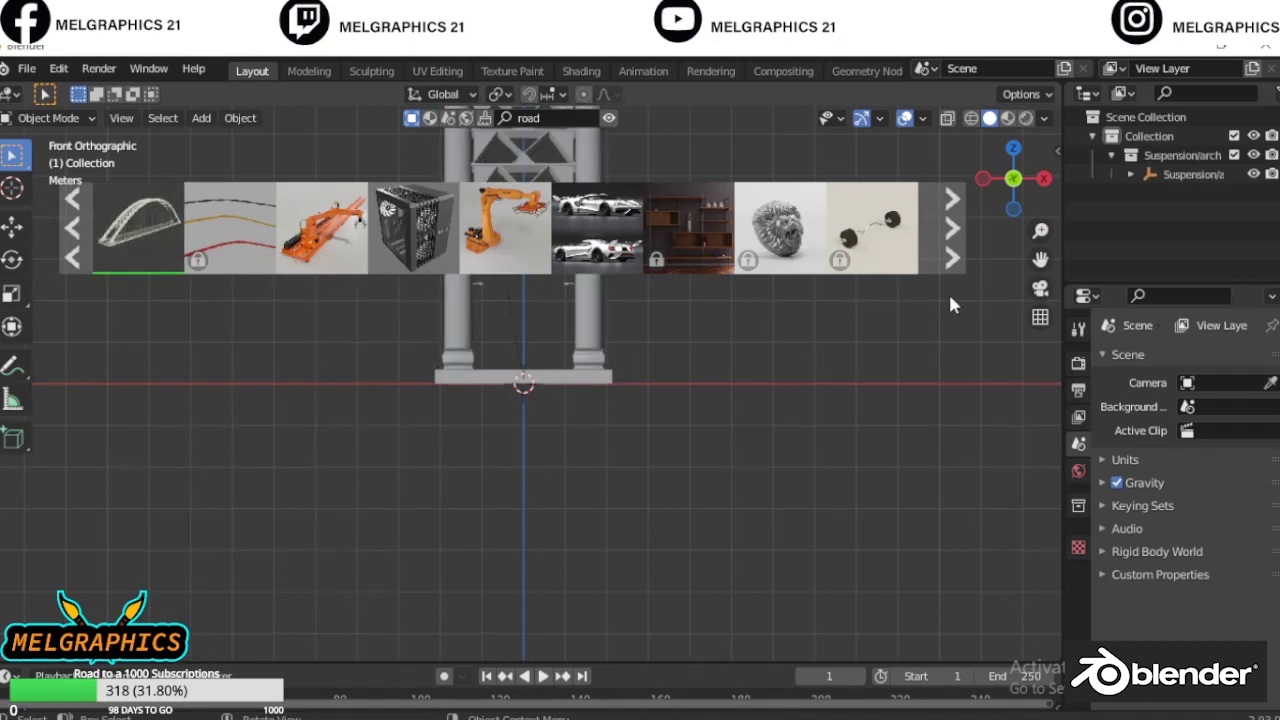
pyautogui.moveTo(965, 527); pyautogui.dragTo(818, 571, button='middle')
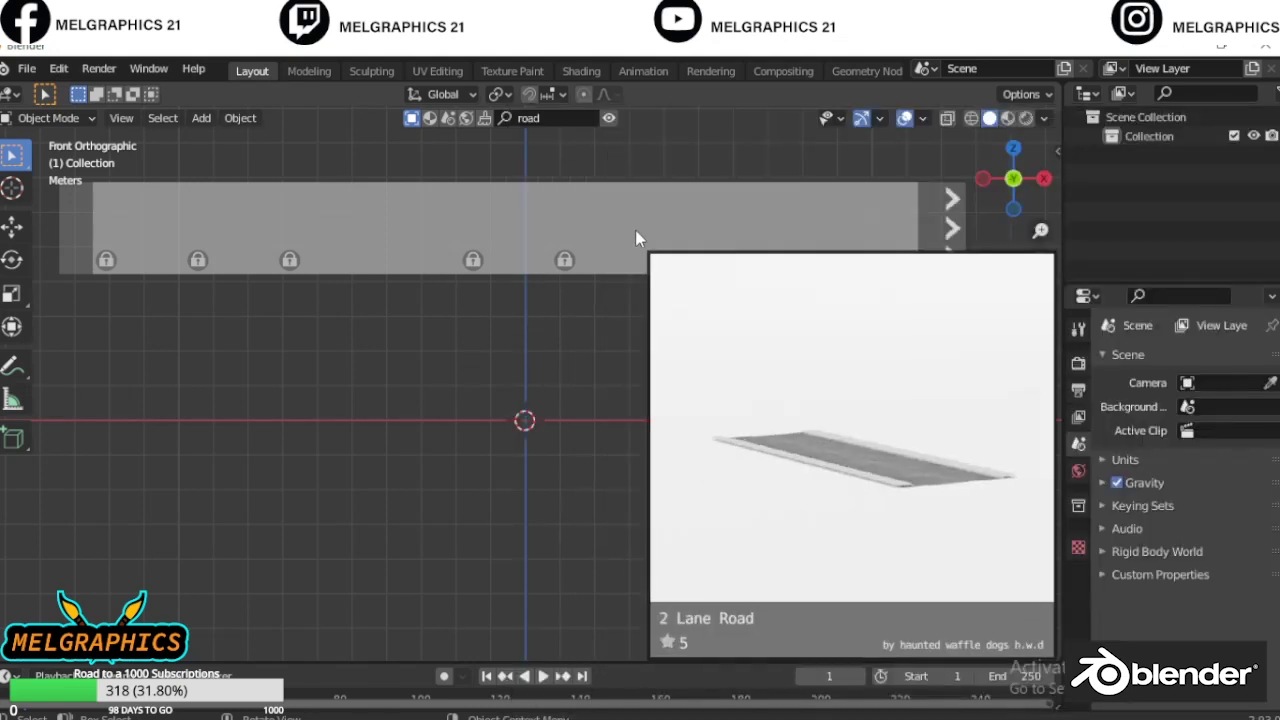
pyautogui.click(635, 230)
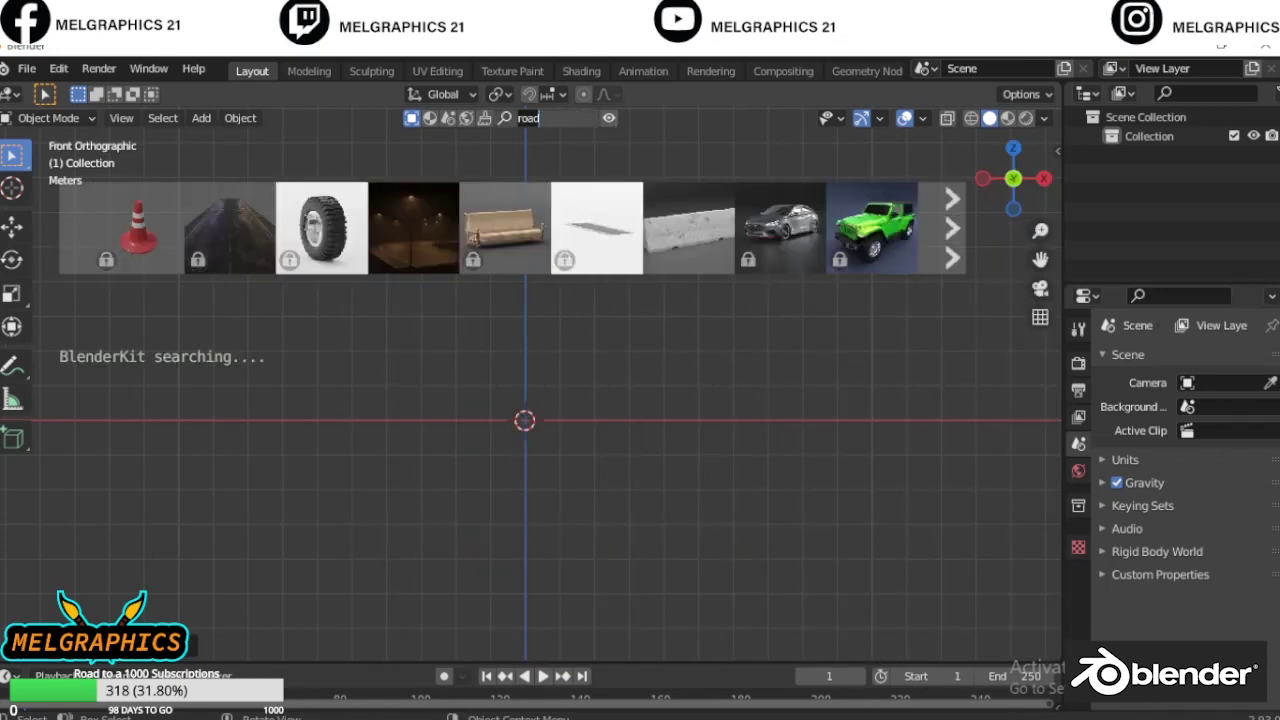
# Search for 'mountain' and import the Large Photoscanned Rock asset
pyautogui.click(958, 257)
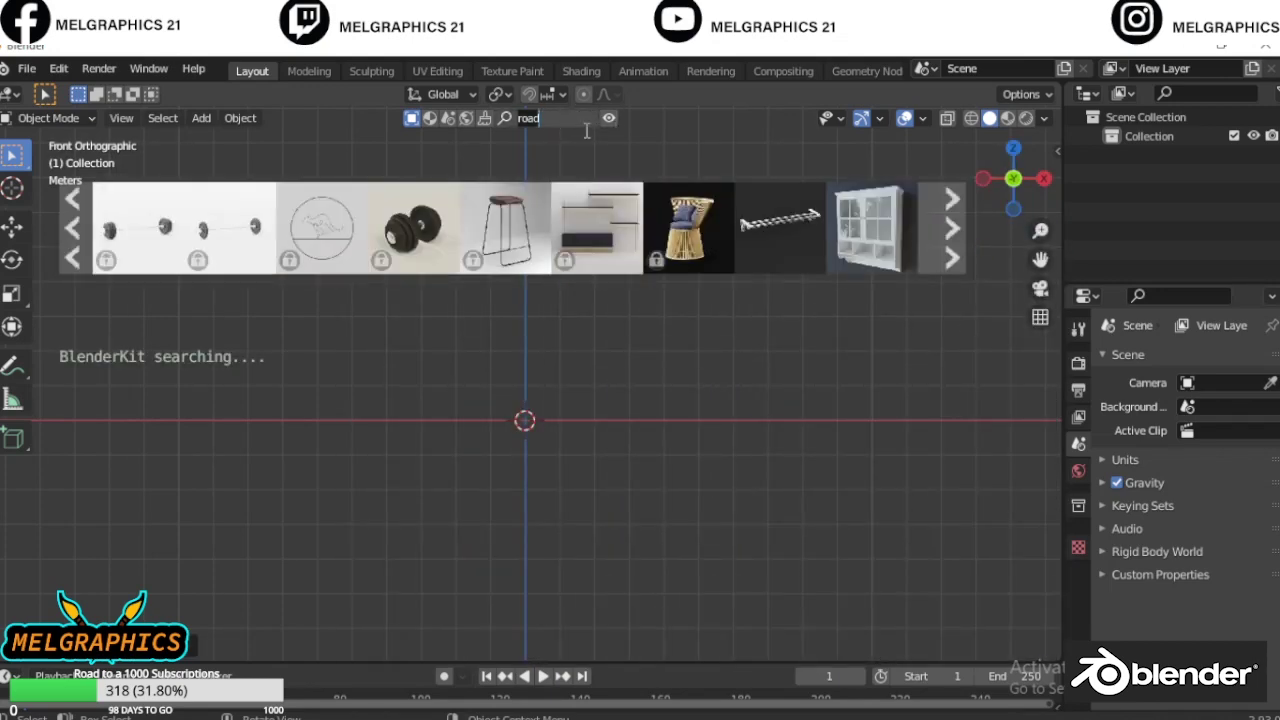
pyautogui.write('mountain')
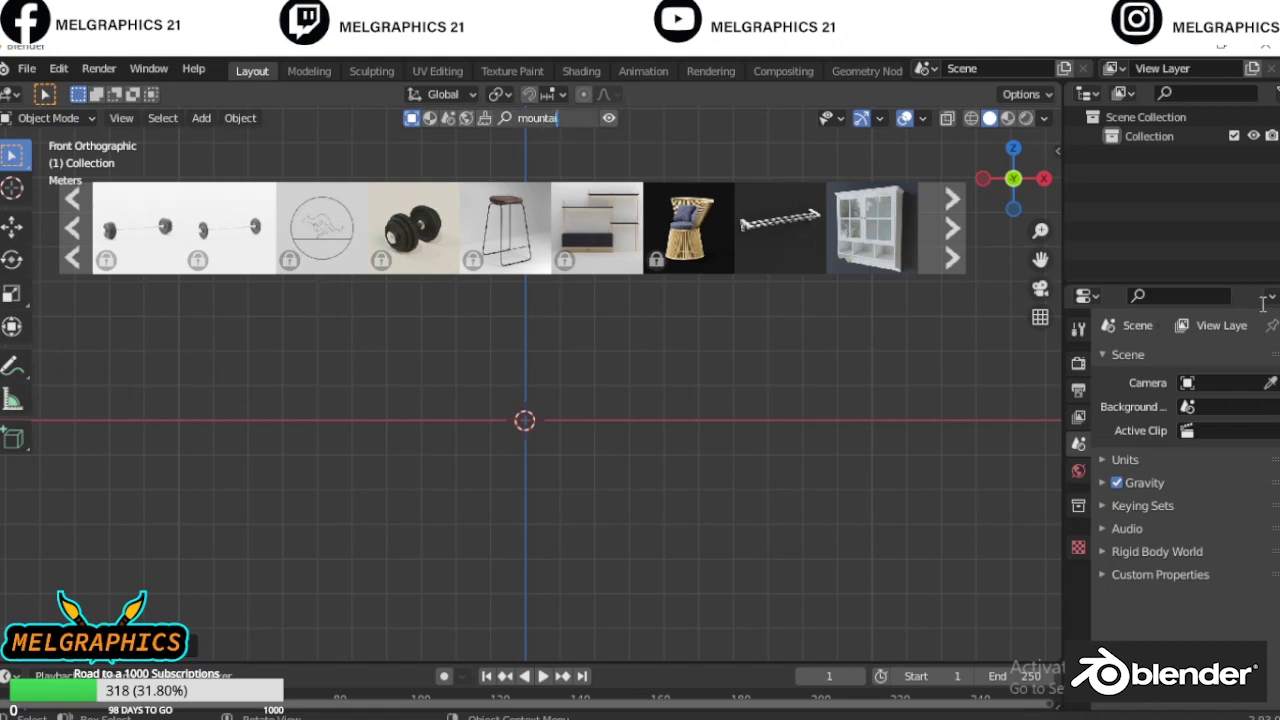
pyautogui.press('Return')
pyautogui.click(948, 213)
pyautogui.moveTo(413, 228)
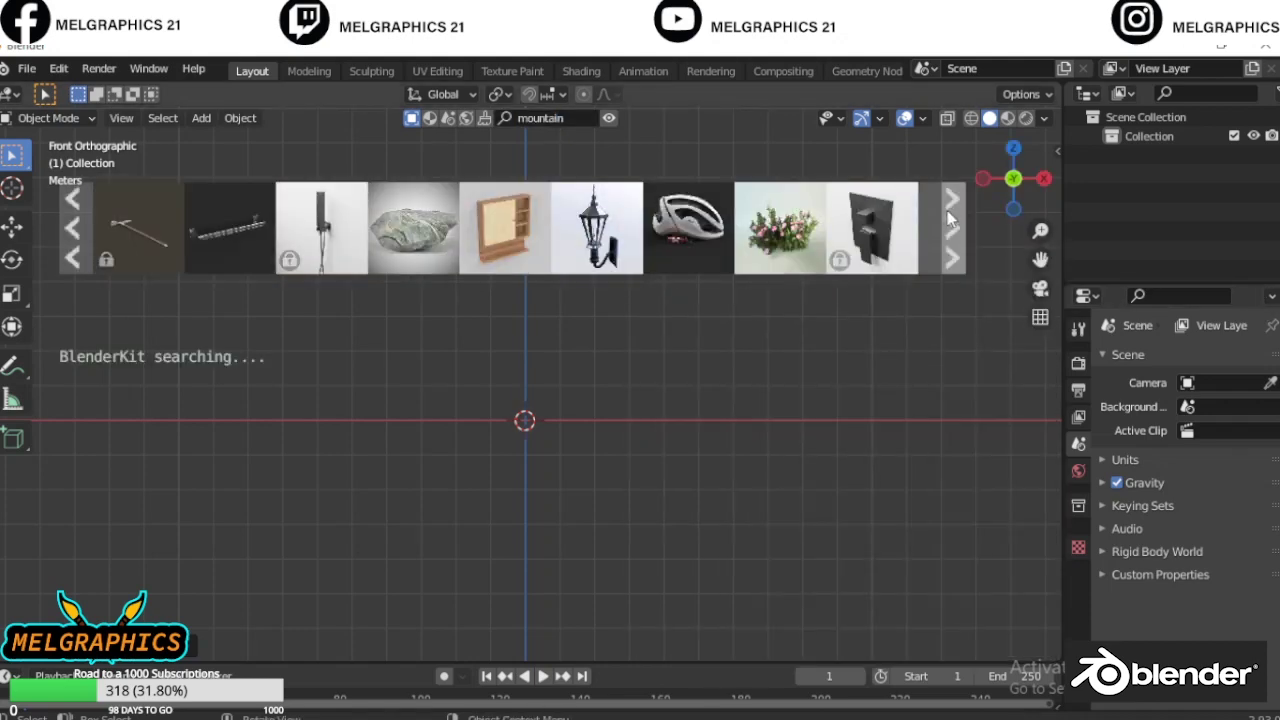
pyautogui.click(170, 245)
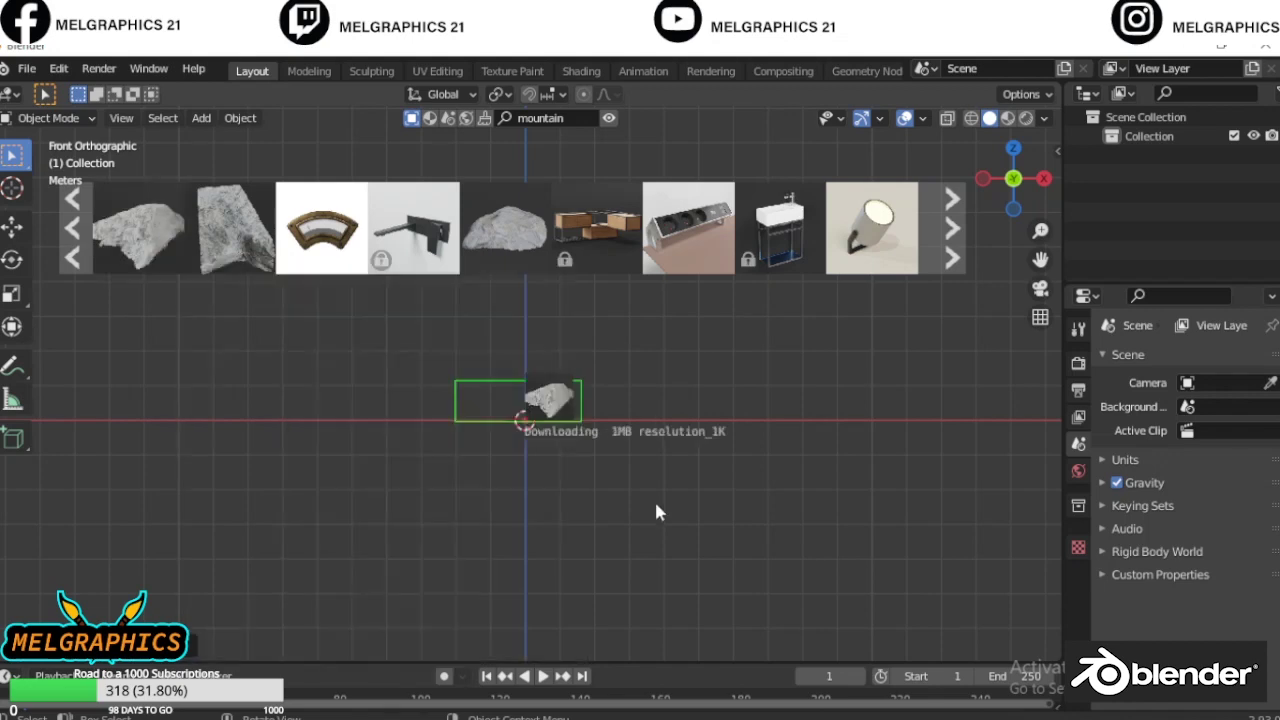
# Run a new BlenderKit search for 'jeep'
pyautogui.click(545, 118)
pyautogui.write('jeep')
pyautogui.press('Return')
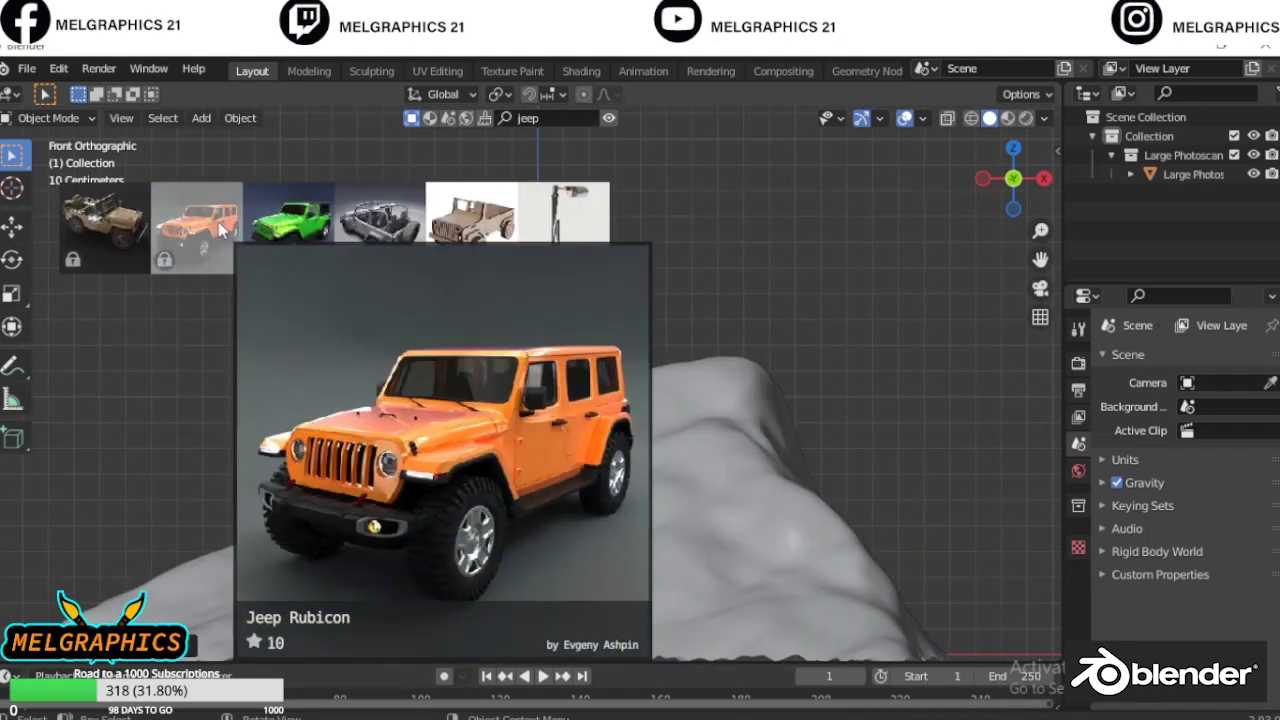
pyautogui.scroll(3, 650, 428)
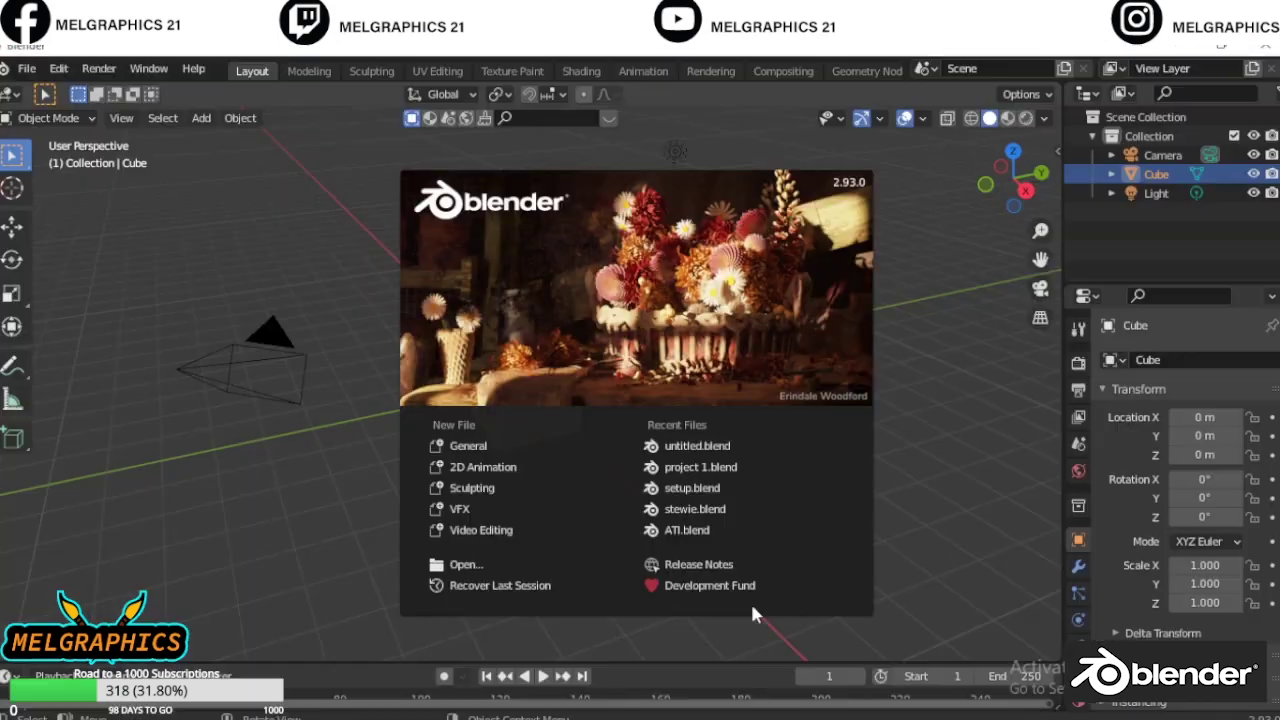
# Search for 'city bench' and import the Rusty Bench asset
pyautogui.write('city br')
pyautogui.press('BackSpace')
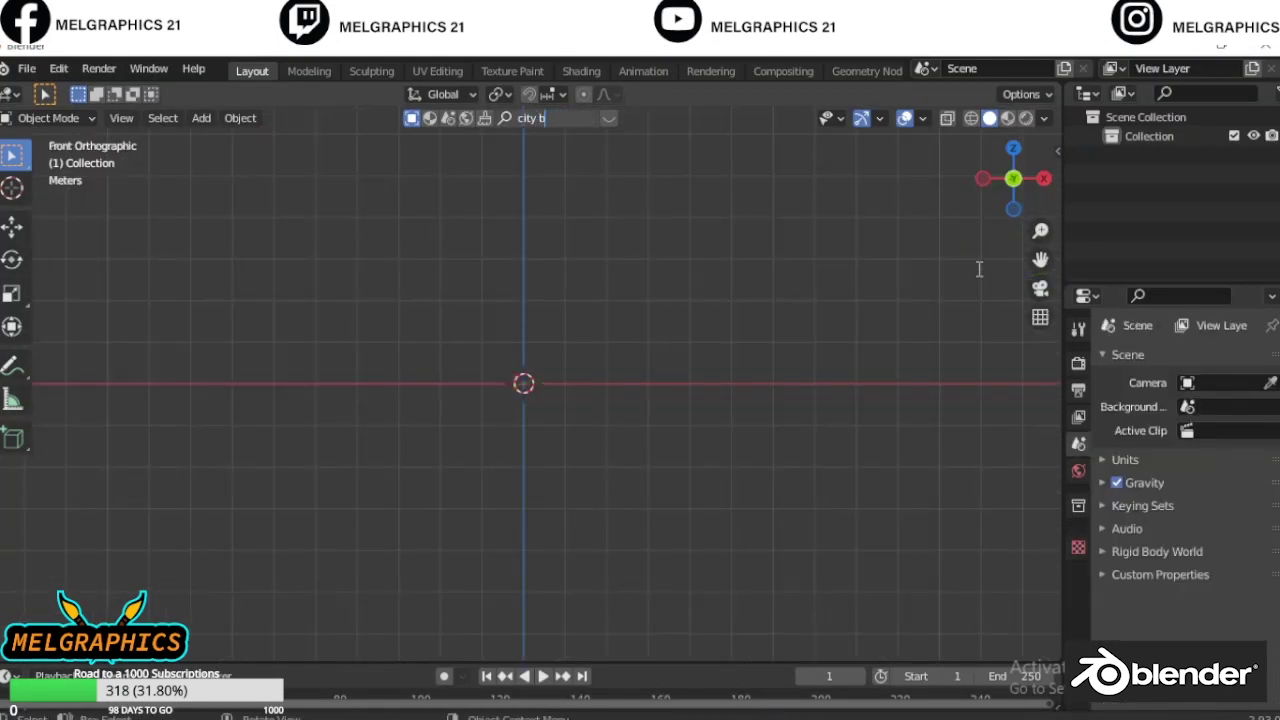
pyautogui.write('ench')
pyautogui.press('Return')
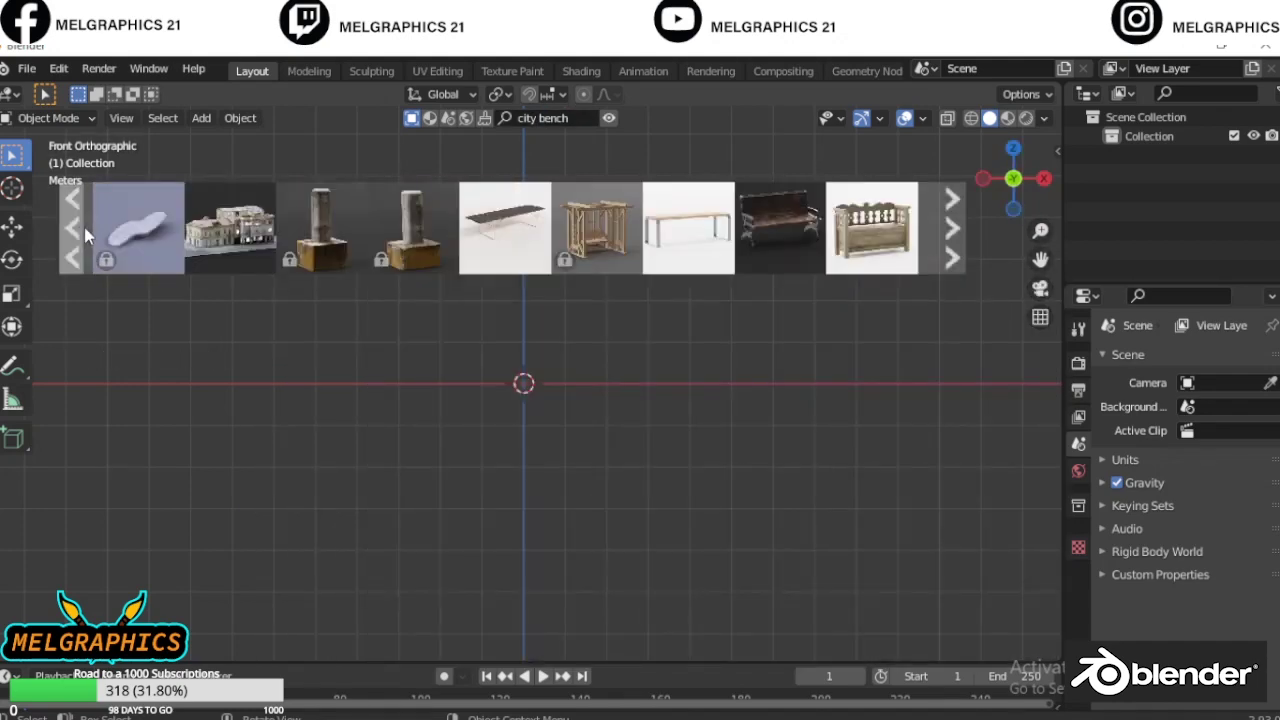
pyautogui.click(773, 240)
# Search for 'pavement' and import the Bollard lighting asset
pyautogui.click(578, 117)
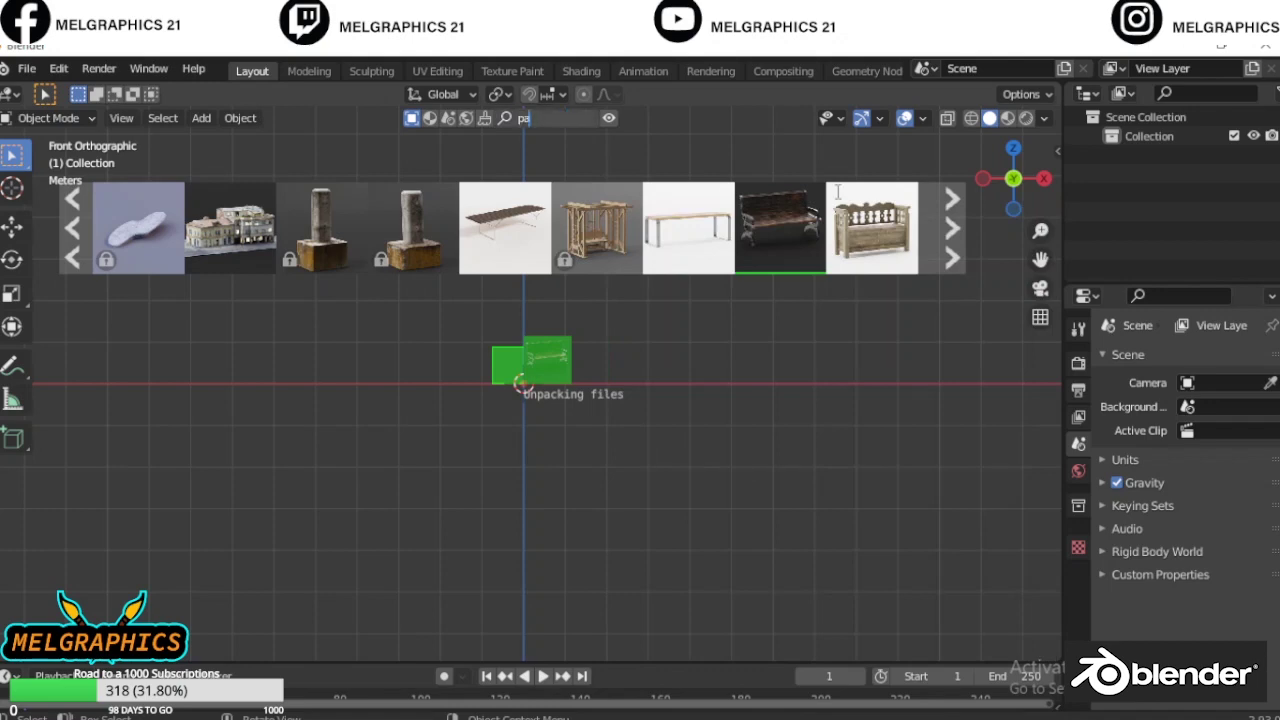
pyautogui.write('pavement')
pyautogui.press('Return')
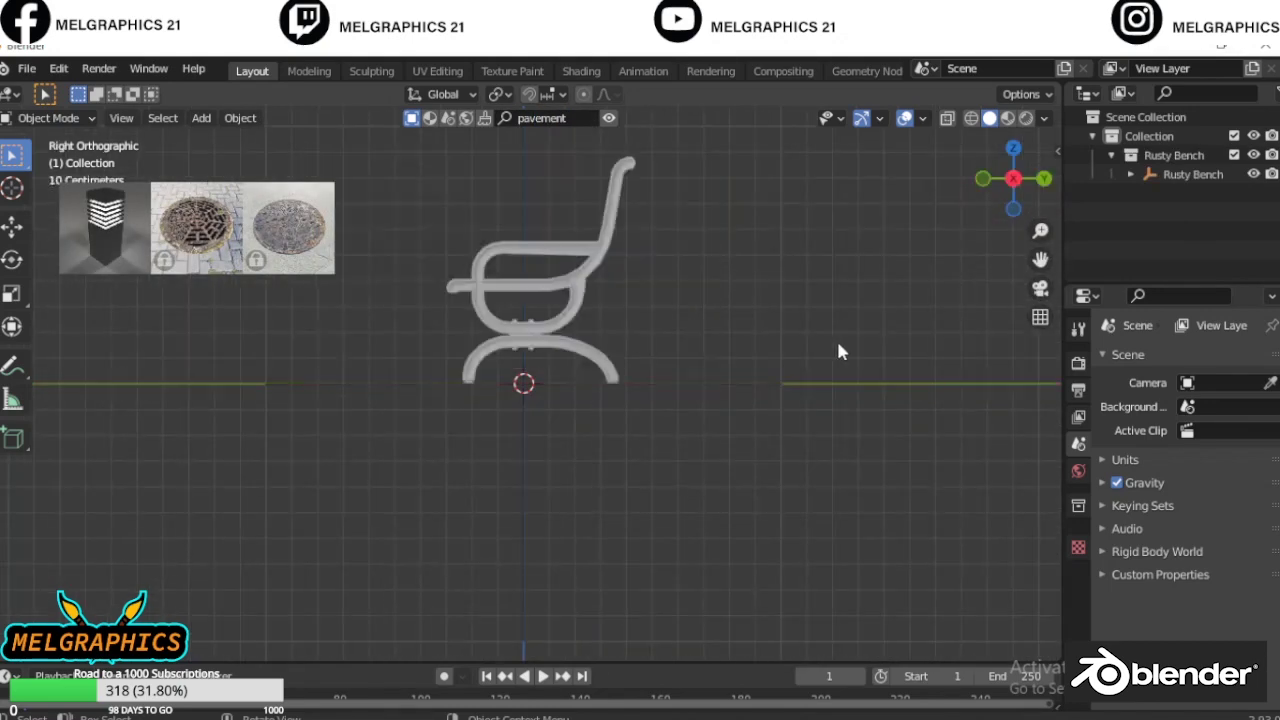
pyautogui.click(105, 228)
# Try searches for 'road', 'a pavement' and 'a walkway', then switch to Material Preview
pyautogui.click(560, 118)
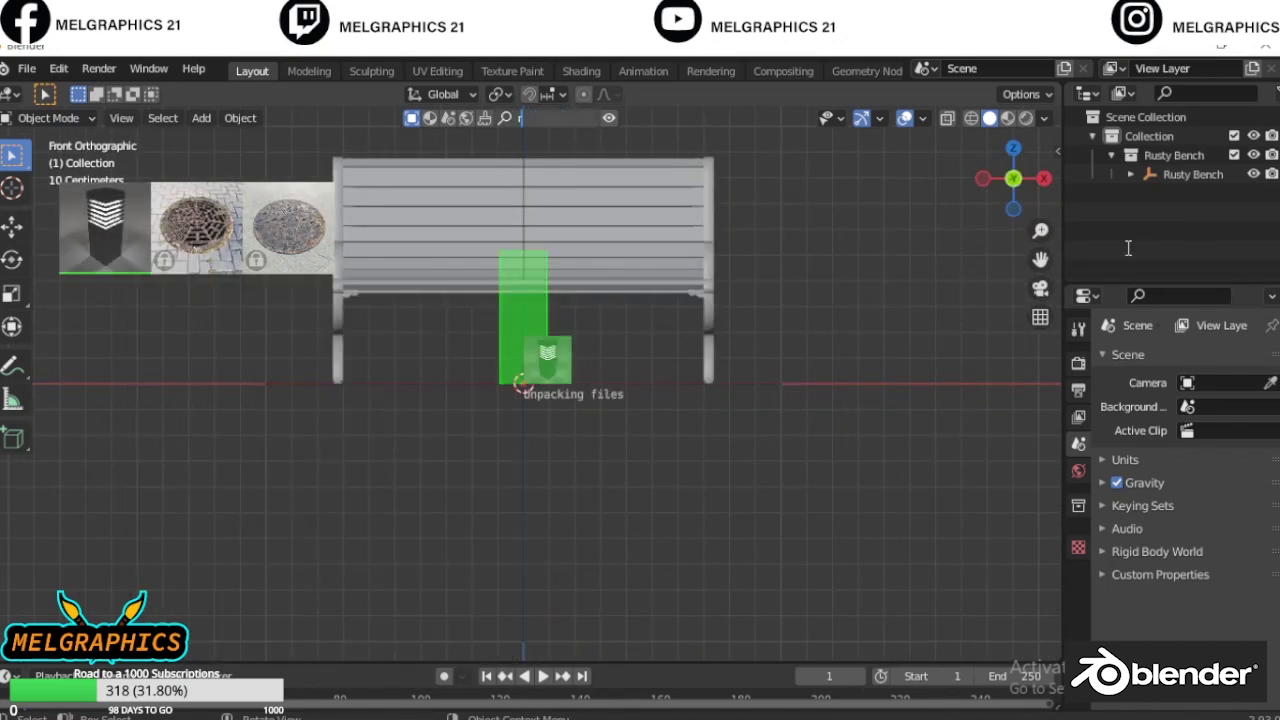
pyautogui.write('road')
pyautogui.press('Return')
pyautogui.write('a pavement')
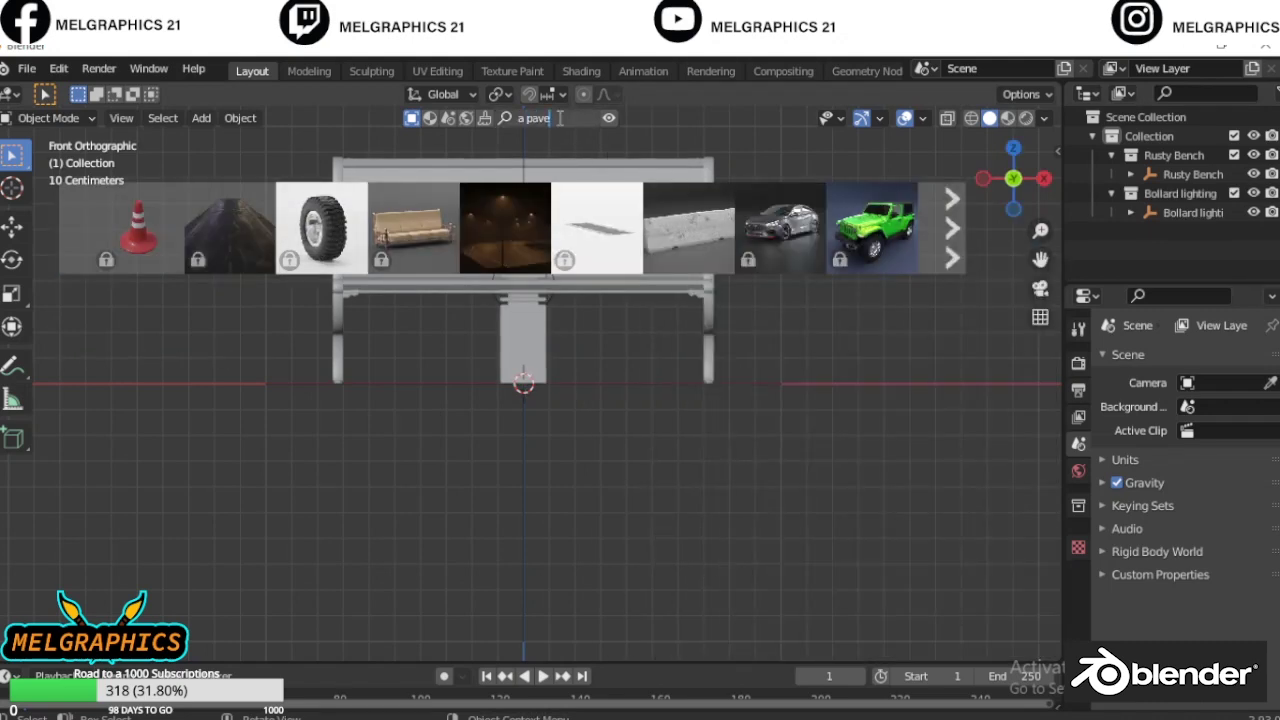
pyautogui.press('Return')
pyautogui.click(533, 118)
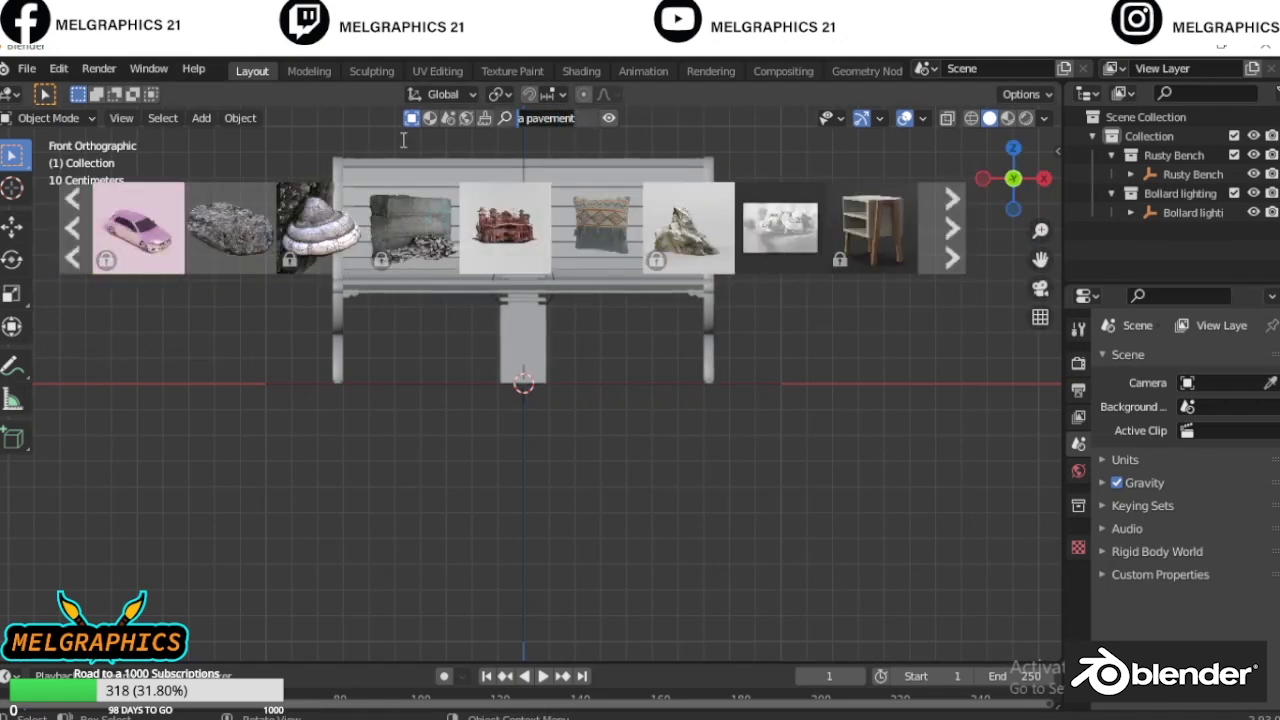
pyautogui.write('a walkway')
pyautogui.press('Return')
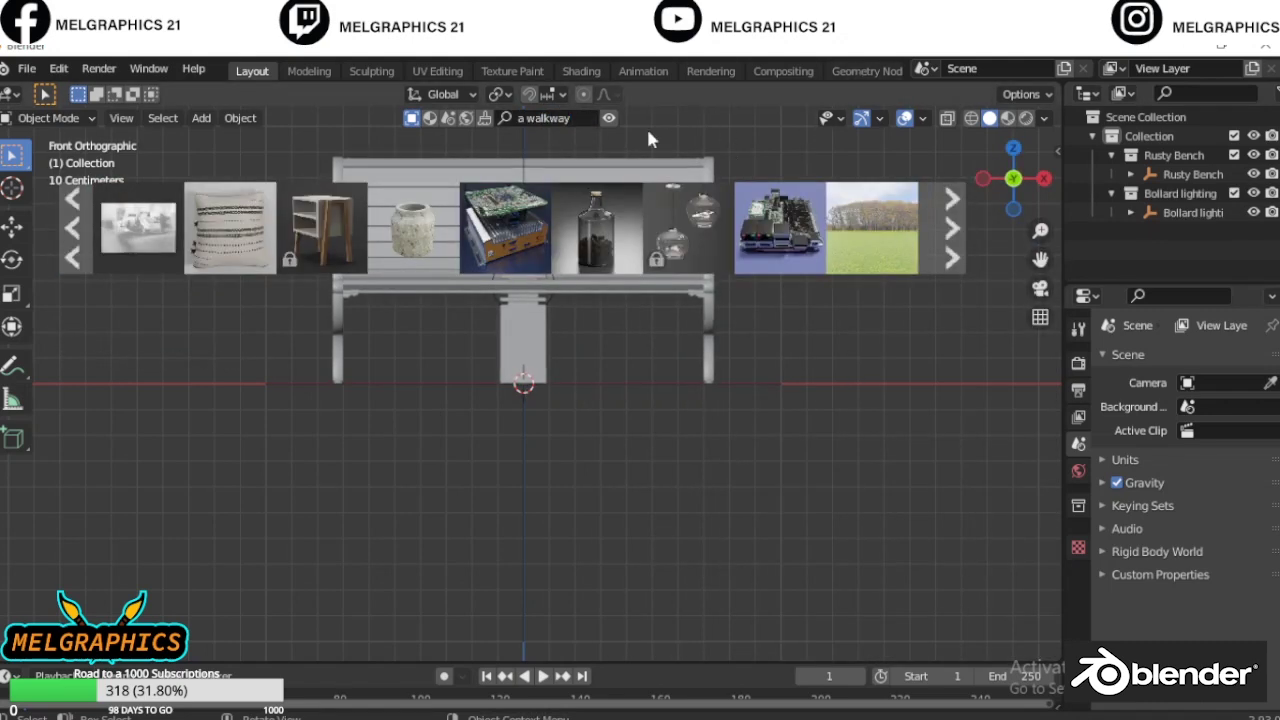
pyautogui.click(608, 118)
pyautogui.press('z')
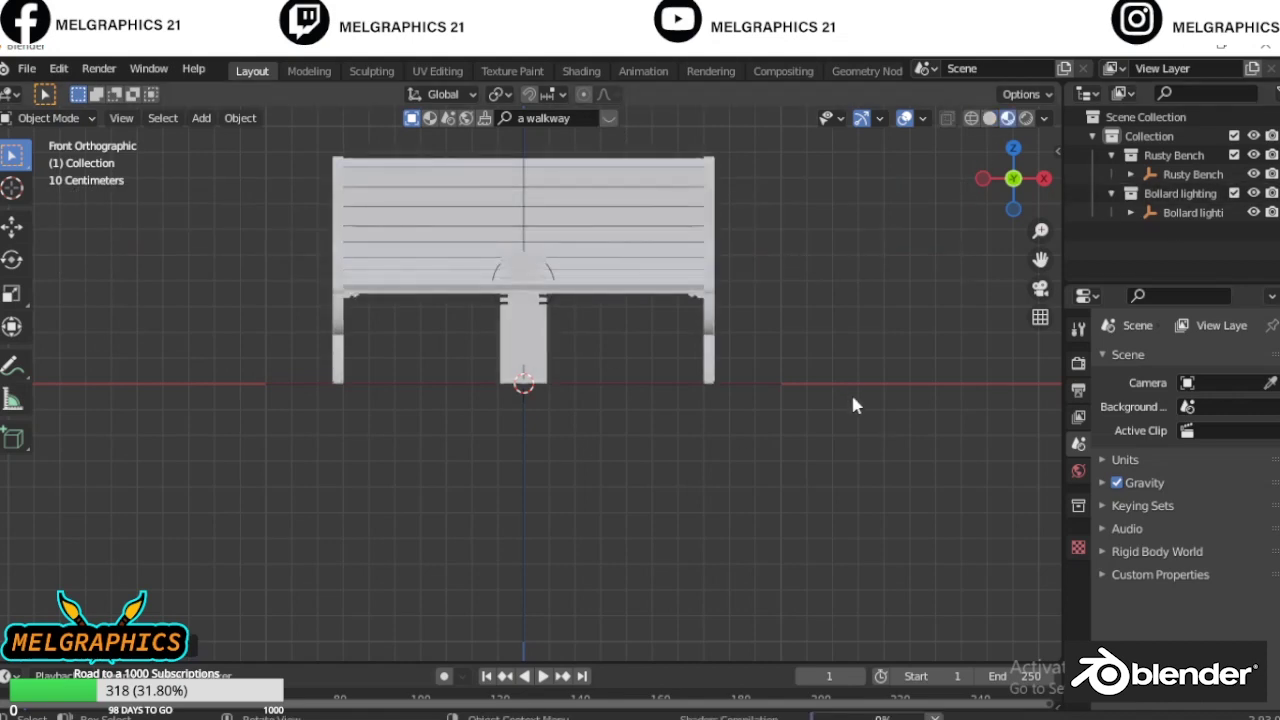
# Move the bollard light along X to the left of the bench
pyautogui.click(1160, 212)
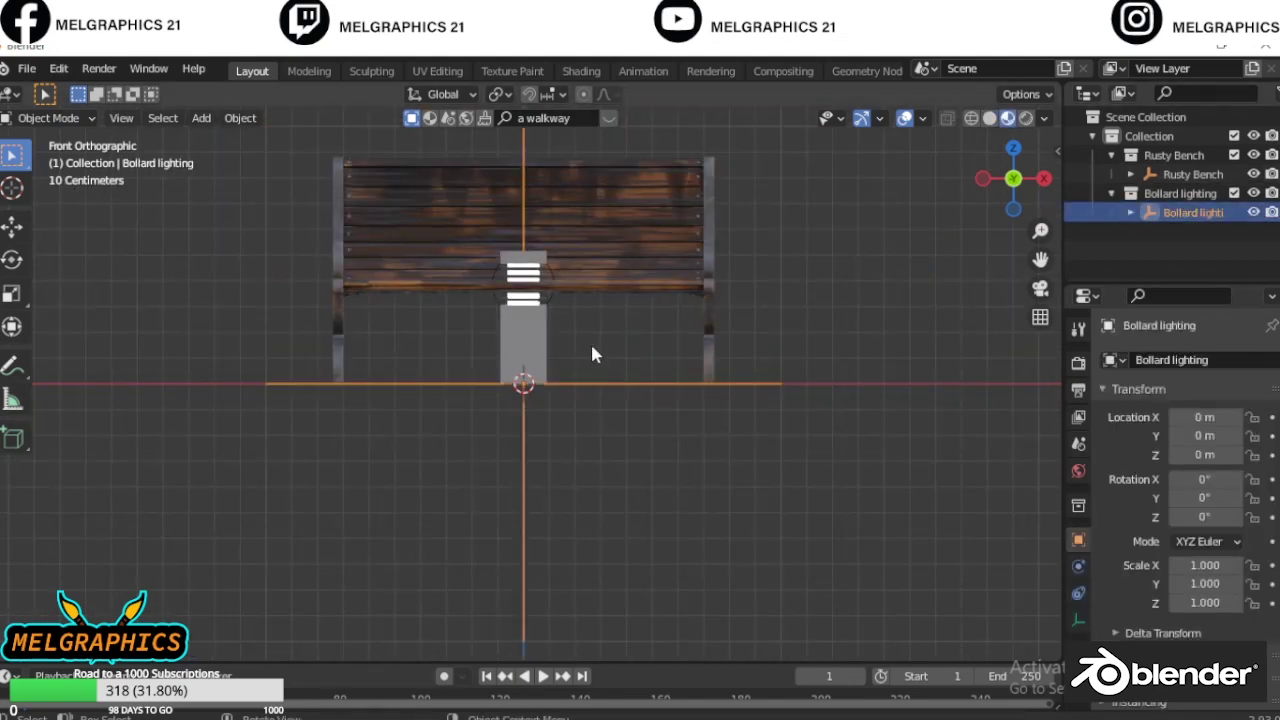
pyautogui.press('g')
pyautogui.press('x')
pyautogui.click(300, 345)
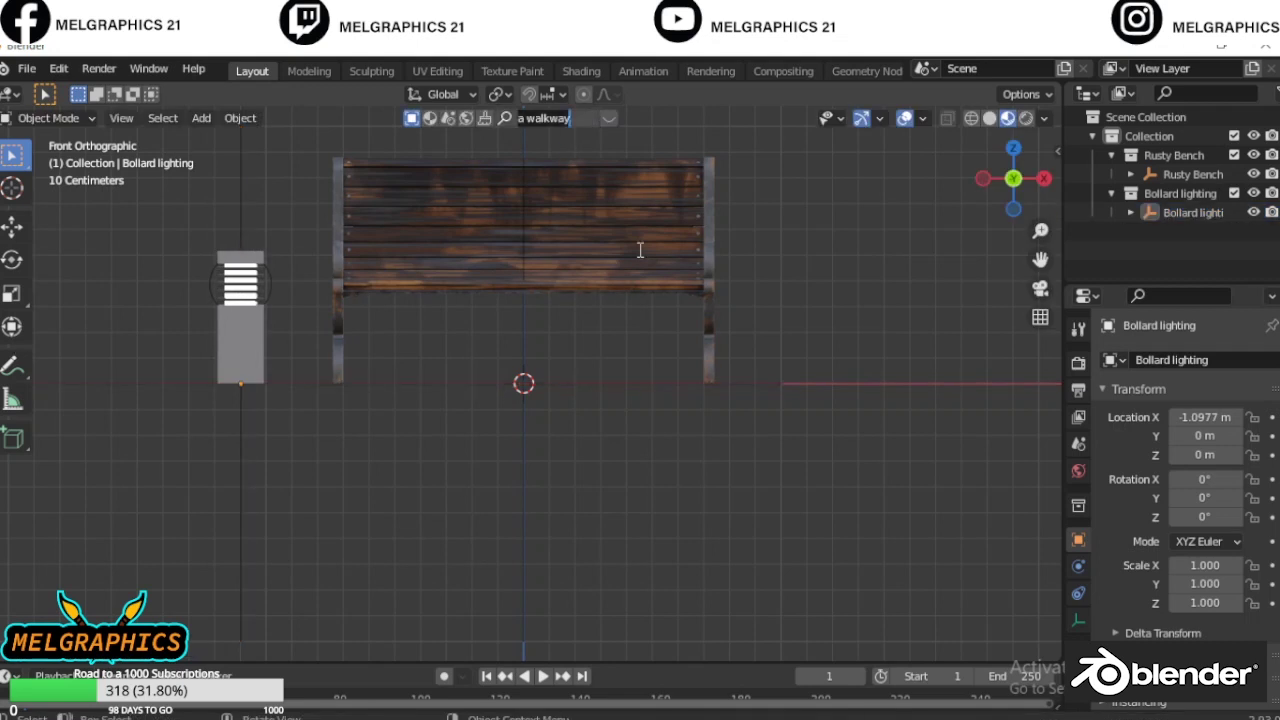
# Duplicate the bollard light and place the copy along X to the right of the bench
pyautogui.moveTo(178, 186); pyautogui.dragTo(275, 427)
pyautogui.moveTo(171, 229); pyautogui.dragTo(239, 317)
pyautogui.rightClick(228, 411)
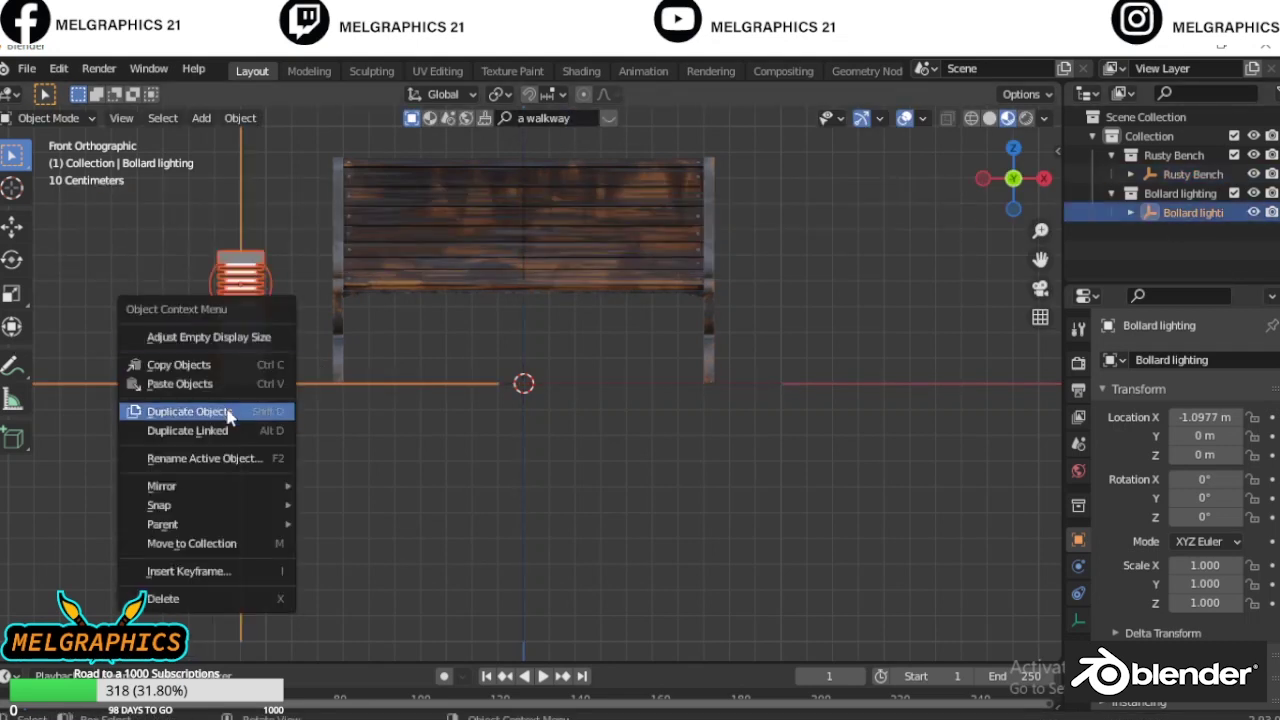
pyautogui.click(228, 411)
pyautogui.press('x')
pyautogui.click(800, 425)
pyautogui.write('dus')
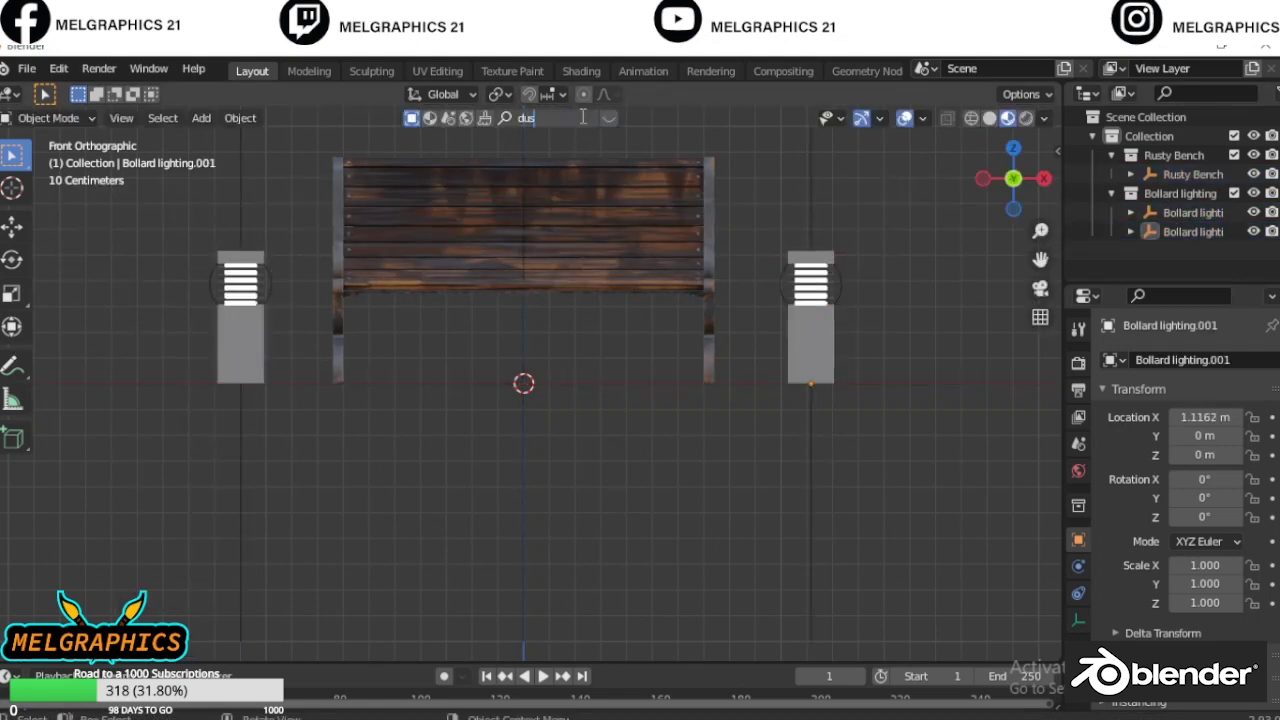
# Search 'tbin', add the Rubbish bin right of the bollards and scale it slightly down
pyautogui.write('tbin')
pyautogui.press('Return')
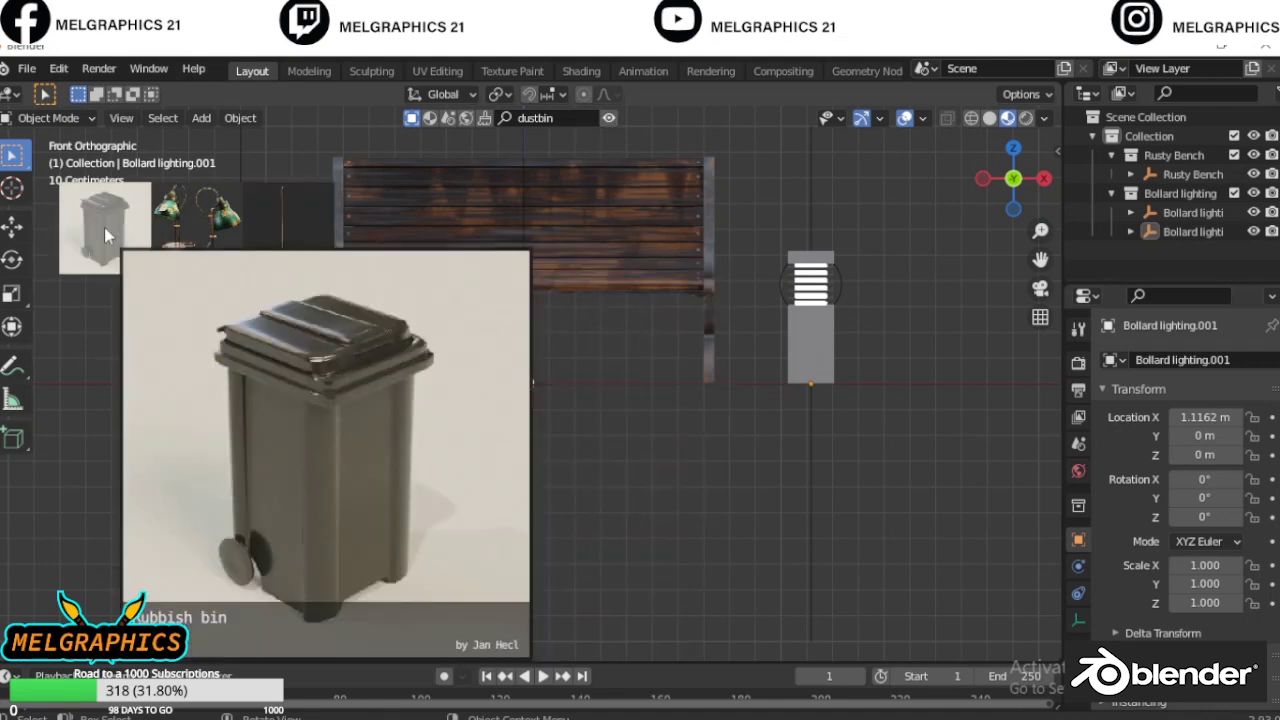
pyautogui.moveTo(104, 227); pyautogui.dragTo(580, 358)
pyautogui.press('g')
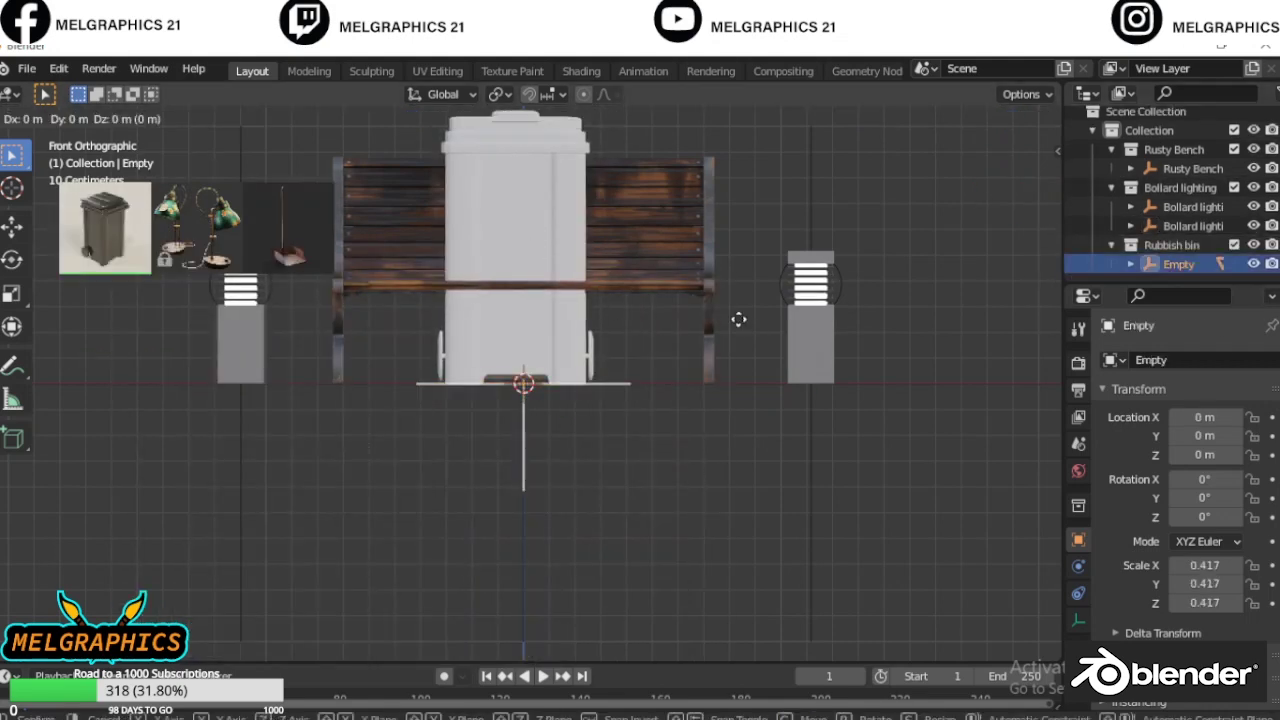
pyautogui.press('x')
pyautogui.click(880, 255)
pyautogui.press('s')
pyautogui.click(808, 428)
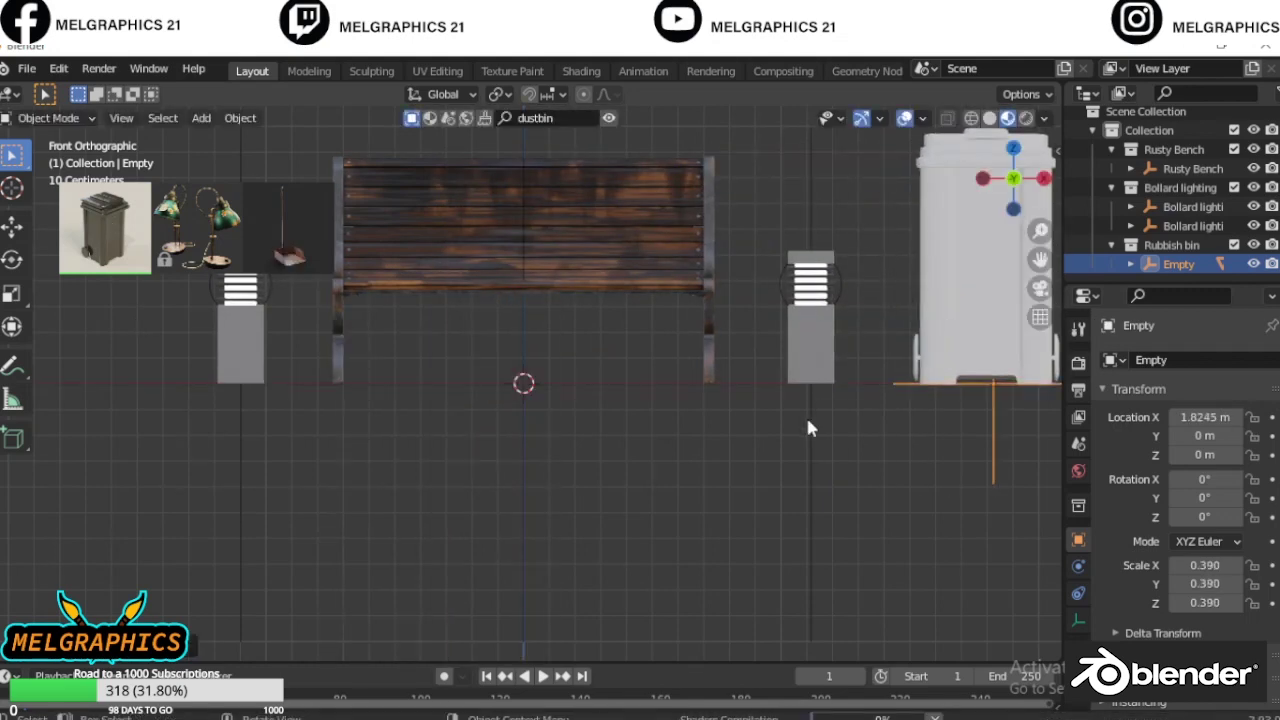
# Select Bollard lighting.001 and return to the Front Orthographic view
pyautogui.click(810, 350)
pyautogui.moveTo(599, 511)
pyautogui.mouseDown(button='middle')
pyautogui.moveTo(558, 471)
pyautogui.moveTo(790, 472)
pyautogui.mouseUp(button='middle')
pyautogui.press('KP_1')
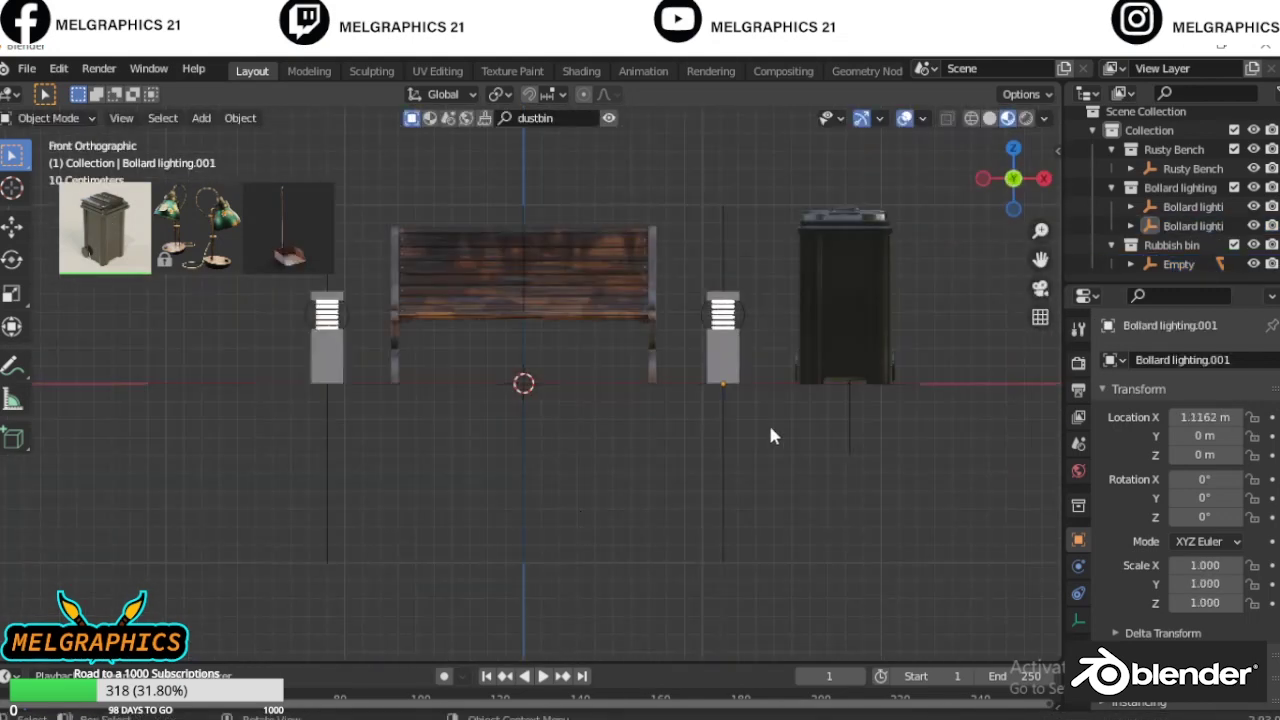
pyautogui.click(550, 118)
# Search for 'a skate boad' and add the Skateboard asset to the scene
pyautogui.write('a skate boad')
pyautogui.press('Return')
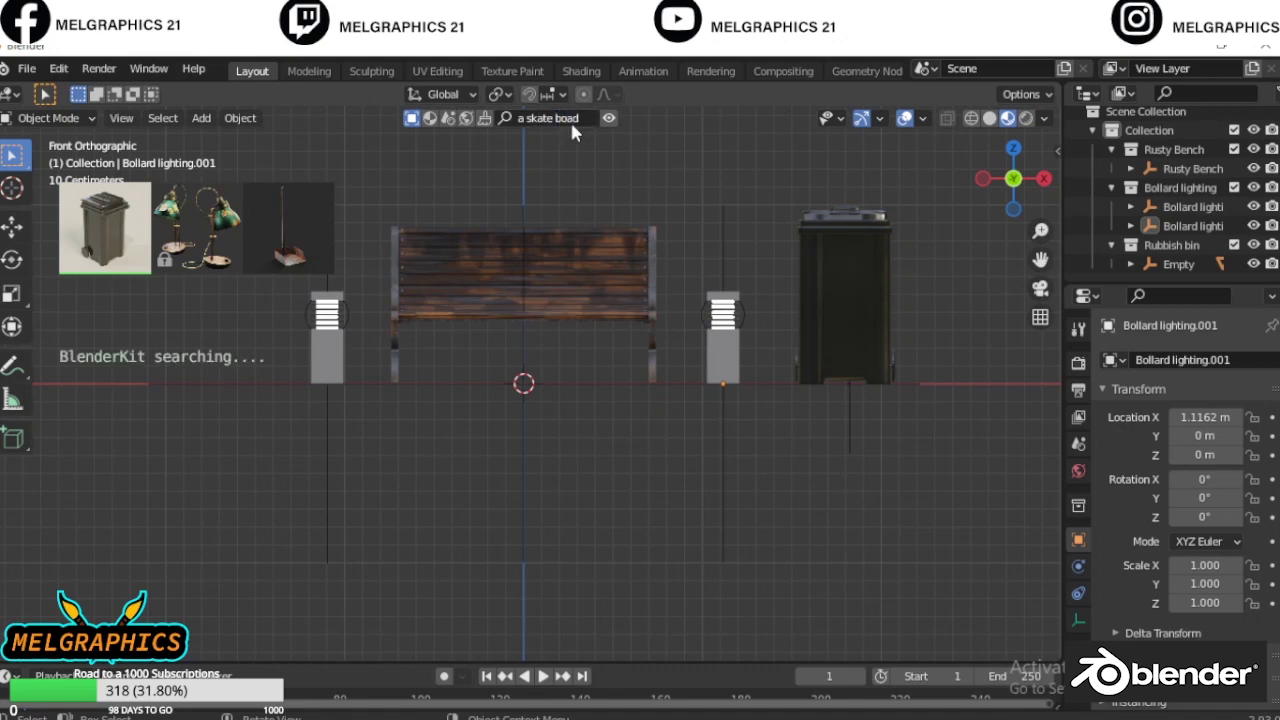
pyautogui.click(230, 228)
pyautogui.press('KP_3')
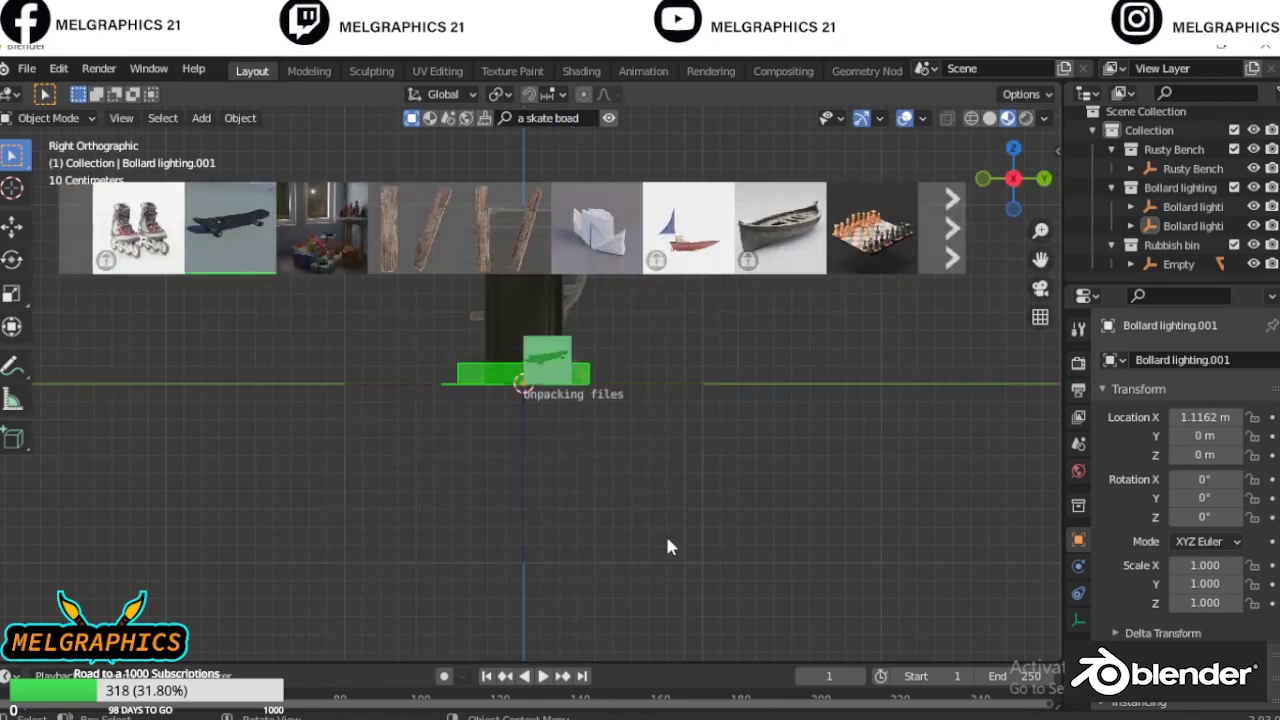
pyautogui.press('KP_1')
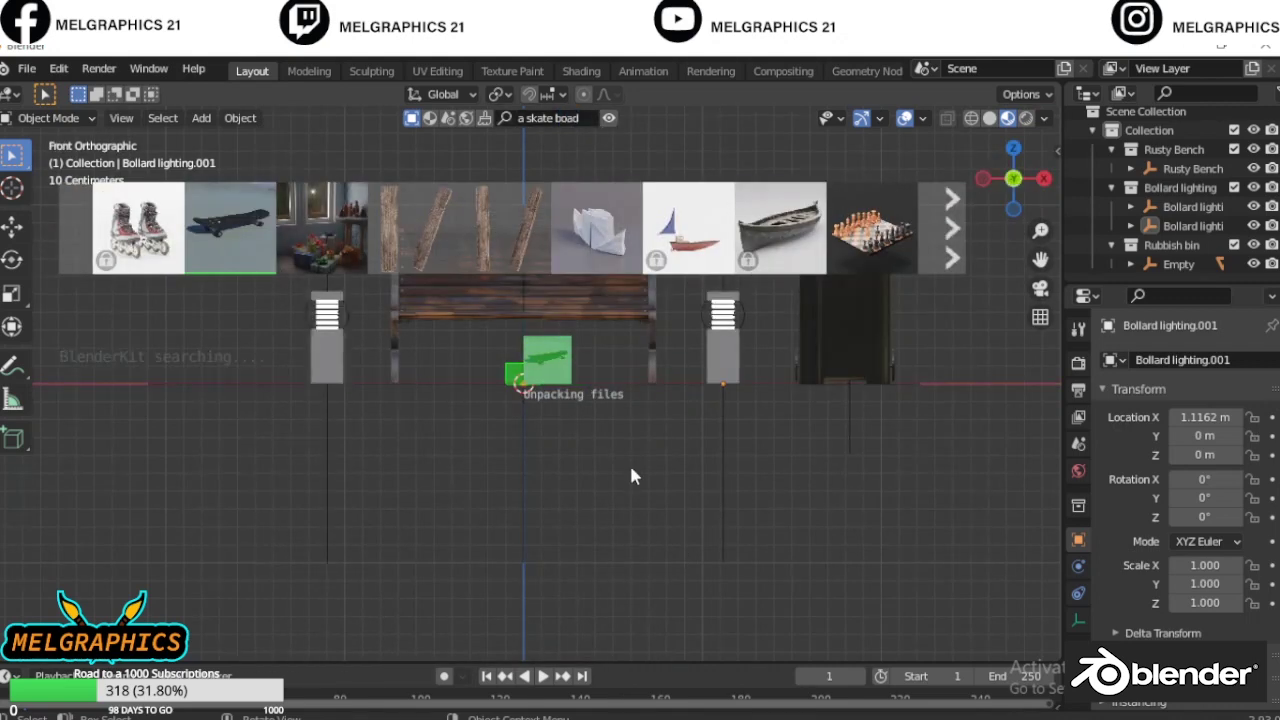
pyautogui.press('KP_3')
pyautogui.moveTo(527, 356)
pyautogui.mouseDown(button='middle')
pyautogui.moveTo(533, 499)
pyautogui.moveTo(629, 520)
pyautogui.moveTo(615, 523)
pyautogui.moveTo(623, 531)
pyautogui.mouseUp(button='middle')
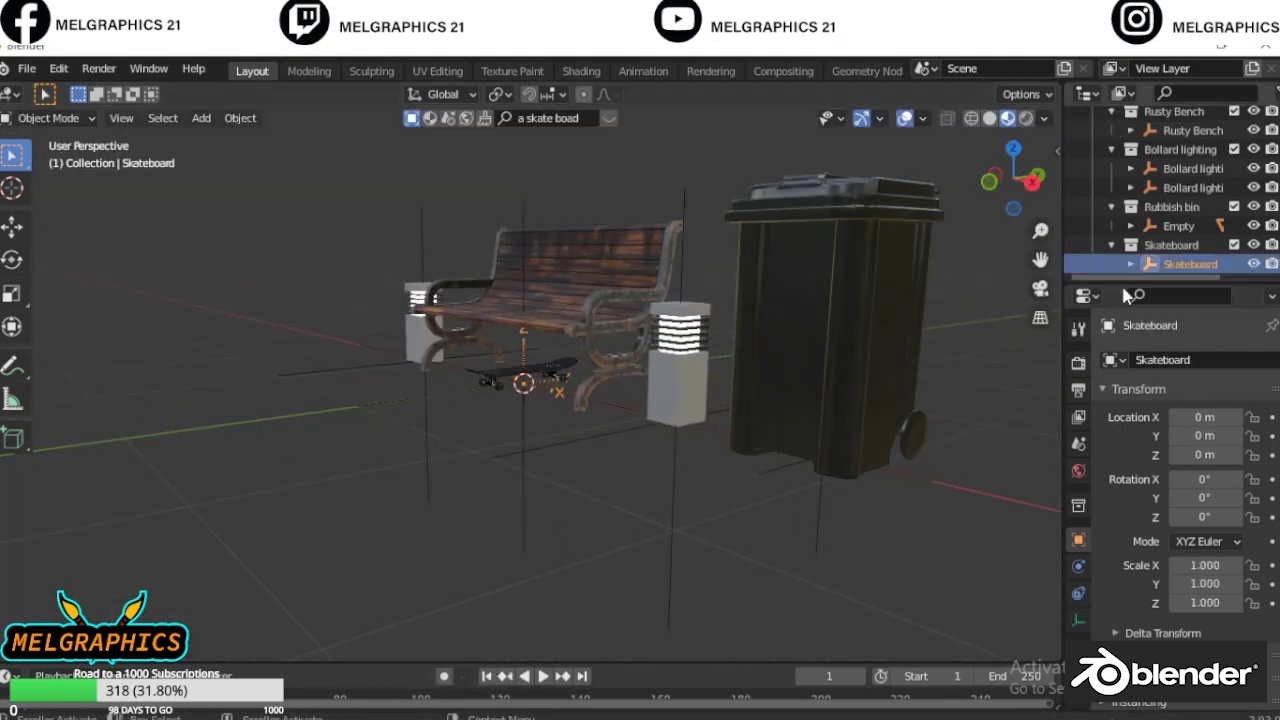
# Move the skateboard along Y to sit in front of the bench
pyautogui.press('g')
pyautogui.press('y')
pyautogui.click(589, 454)
pyautogui.press('KP_7')
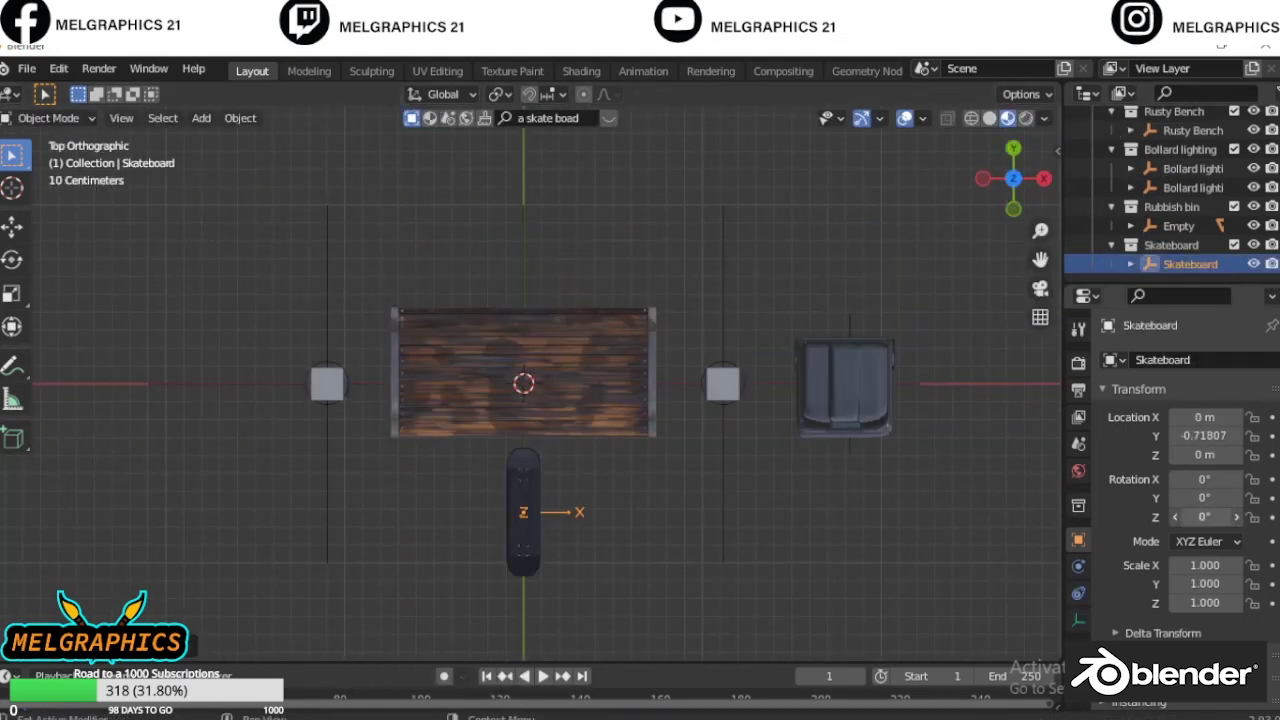
# Rotate the skateboard to -117° on X and 8.5° on Z
pyautogui.press('r')
pyautogui.press('z')
pyautogui.click(733, 467)
pyautogui.press('r')
pyautogui.press('x')
pyautogui.click(733, 467)
pyautogui.press('KP_3')
# Raise the skateboard along Z so it leans against the bench front
pyautogui.press('g')
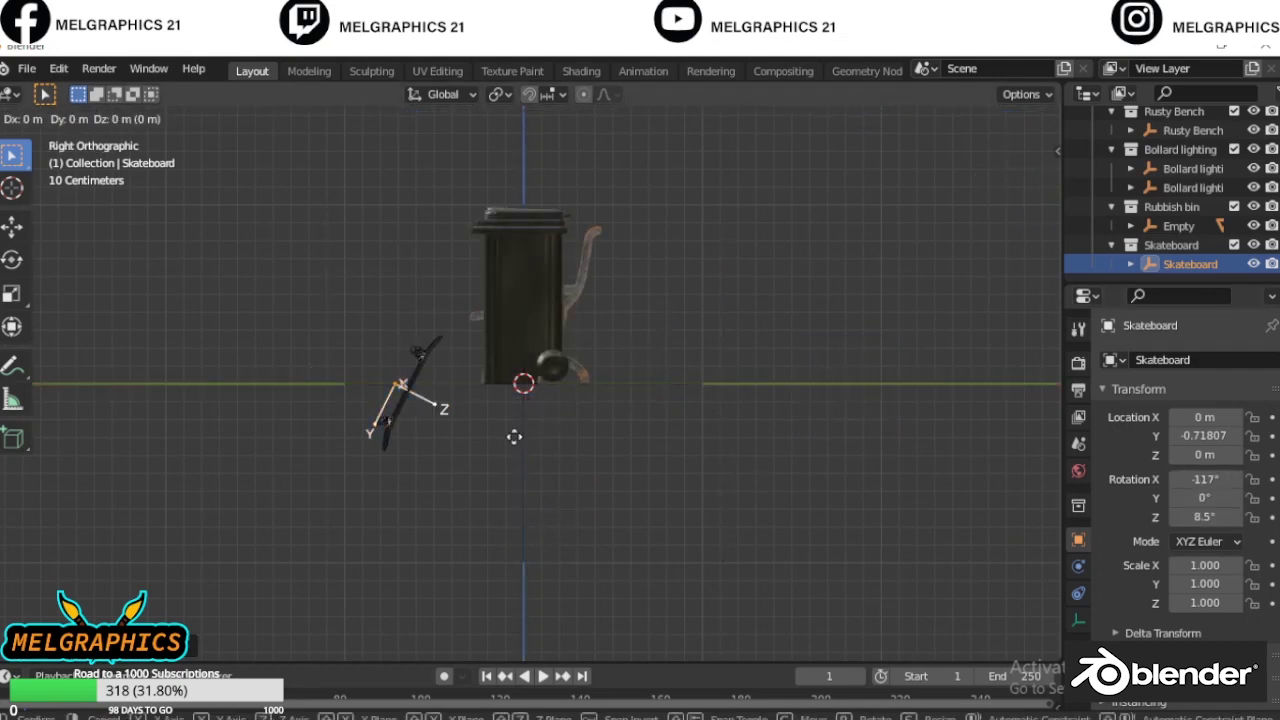
pyautogui.press('z')
pyautogui.click(530, 395)
pyautogui.press('KP_1')
pyautogui.moveTo(597, 424)
pyautogui.mouseDown(button='middle')
pyautogui.moveTo(452, 604)
pyautogui.moveTo(872, 605)
pyautogui.mouseUp(button='middle')
pyautogui.press('KP_1')
pyautogui.click(548, 118)
# Search for 'bush' and drag the first result onto the bench, downloading the 49MB 1K asset
pyautogui.write('mist')
pyautogui.press('Return')
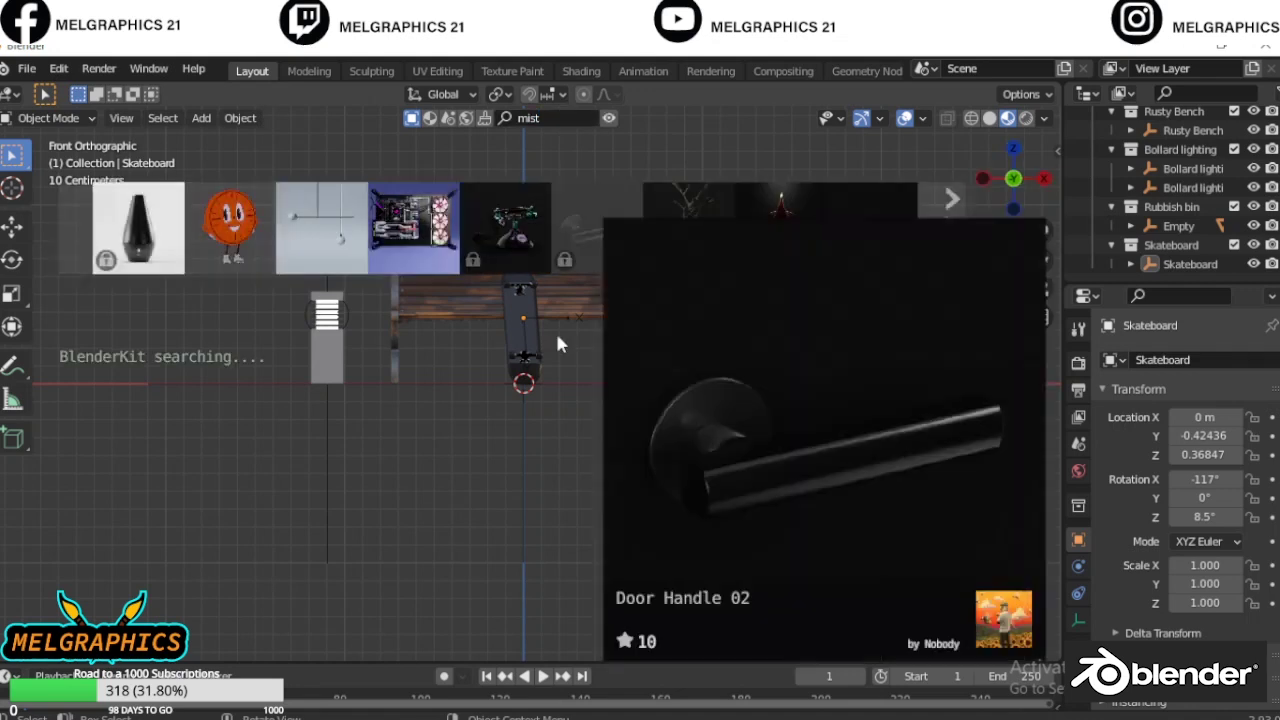
pyautogui.click(548, 118)
pyautogui.write('bush')
pyautogui.press('Return')
pyautogui.moveTo(137, 228); pyautogui.dragTo(545, 360)
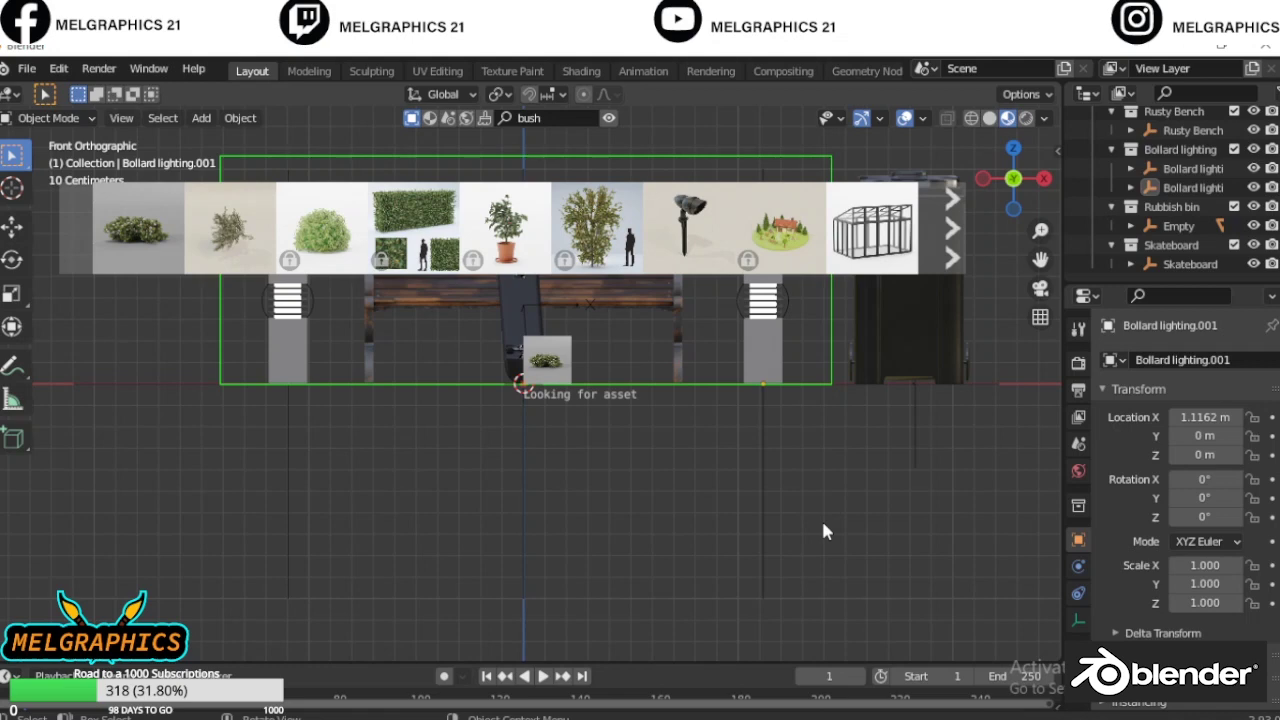
pyautogui.moveTo(758, 562); pyautogui.dragTo(720, 568, button='middle')
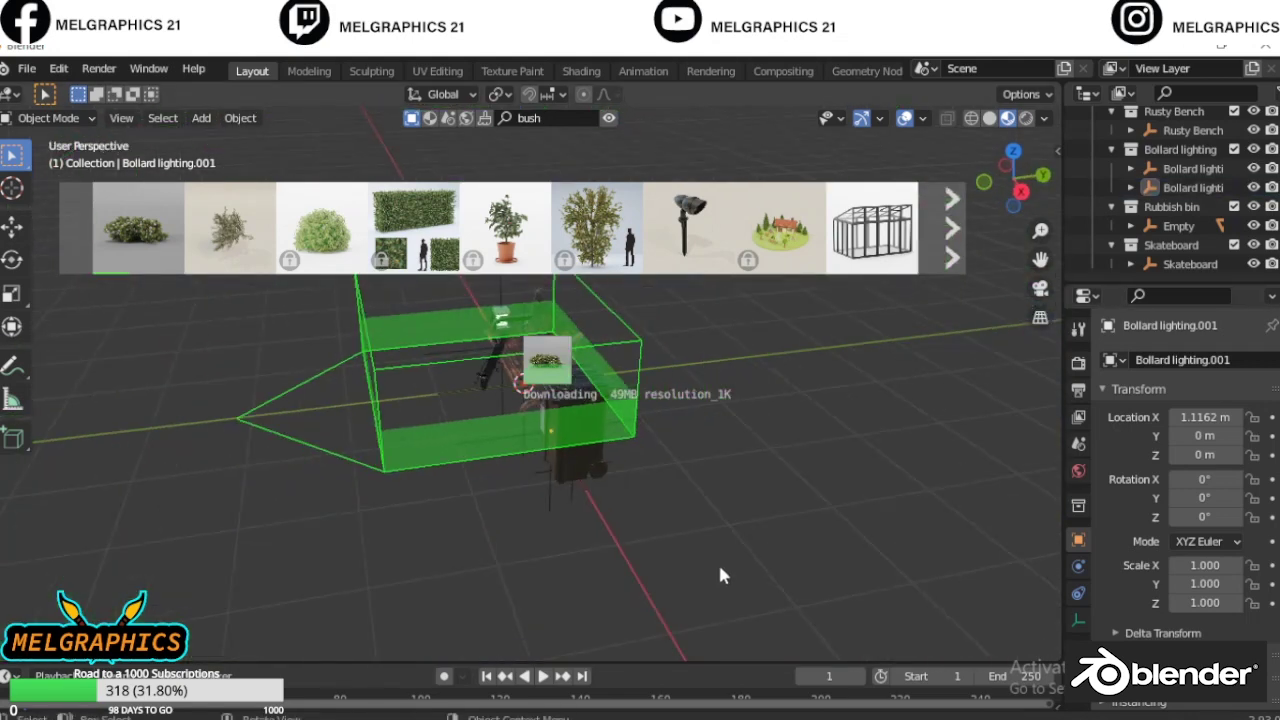
# Search for 'tree' and let the tree asset download behind the rose bush
pyautogui.click(528, 118)
pyautogui.write('tree')
pyautogui.press('Return')
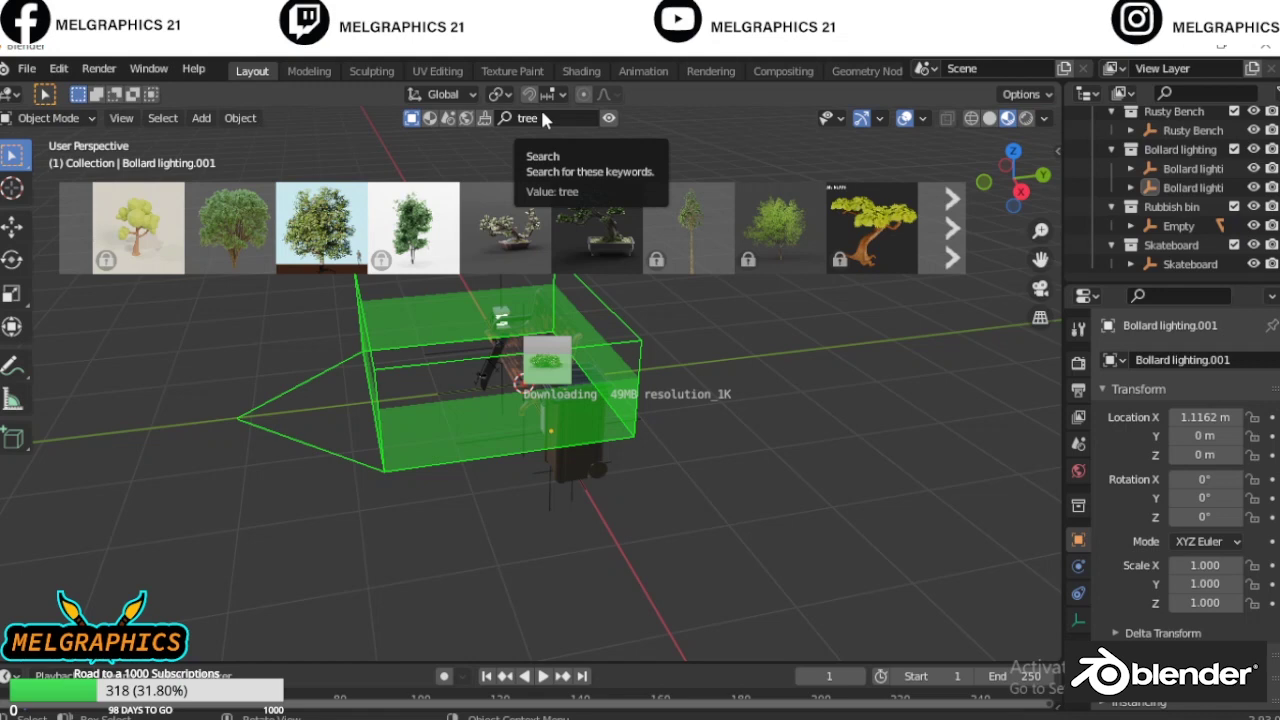
pyautogui.press('KP_1')
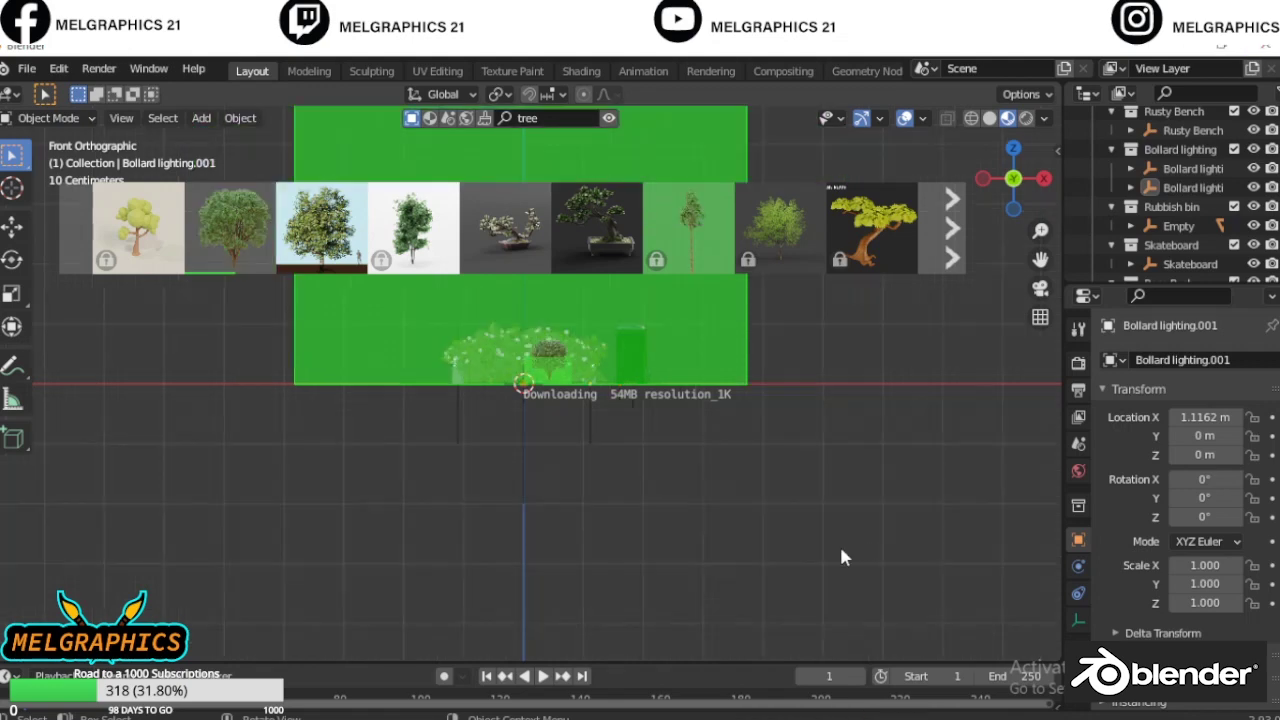
pyautogui.moveTo(840, 543); pyautogui.dragTo(843, 572, button='middle')
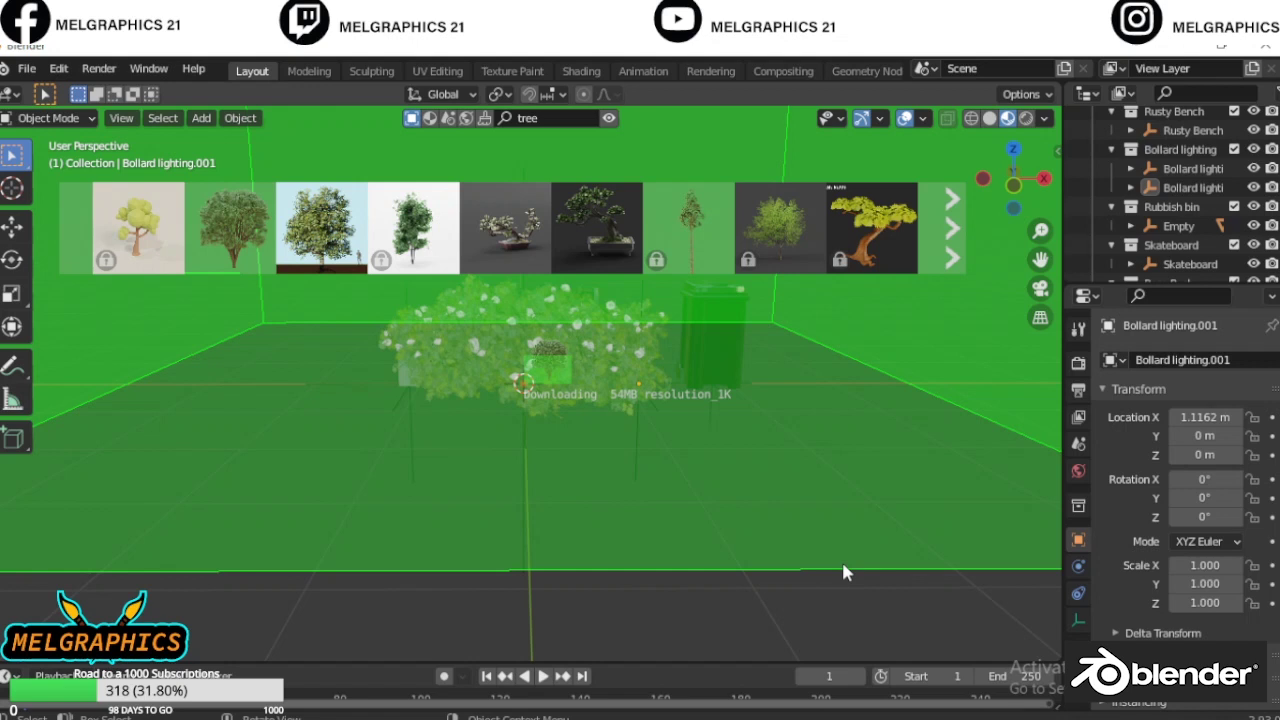
pyautogui.moveTo(866, 590)
pyautogui.mouseDown(button='middle')
pyautogui.moveTo(543, 503)
pyautogui.moveTo(609, 389)
pyautogui.moveTo(608, 122)
pyautogui.moveTo(693, 414)
pyautogui.moveTo(645, 436)
pyautogui.mouseUp(button='middle')
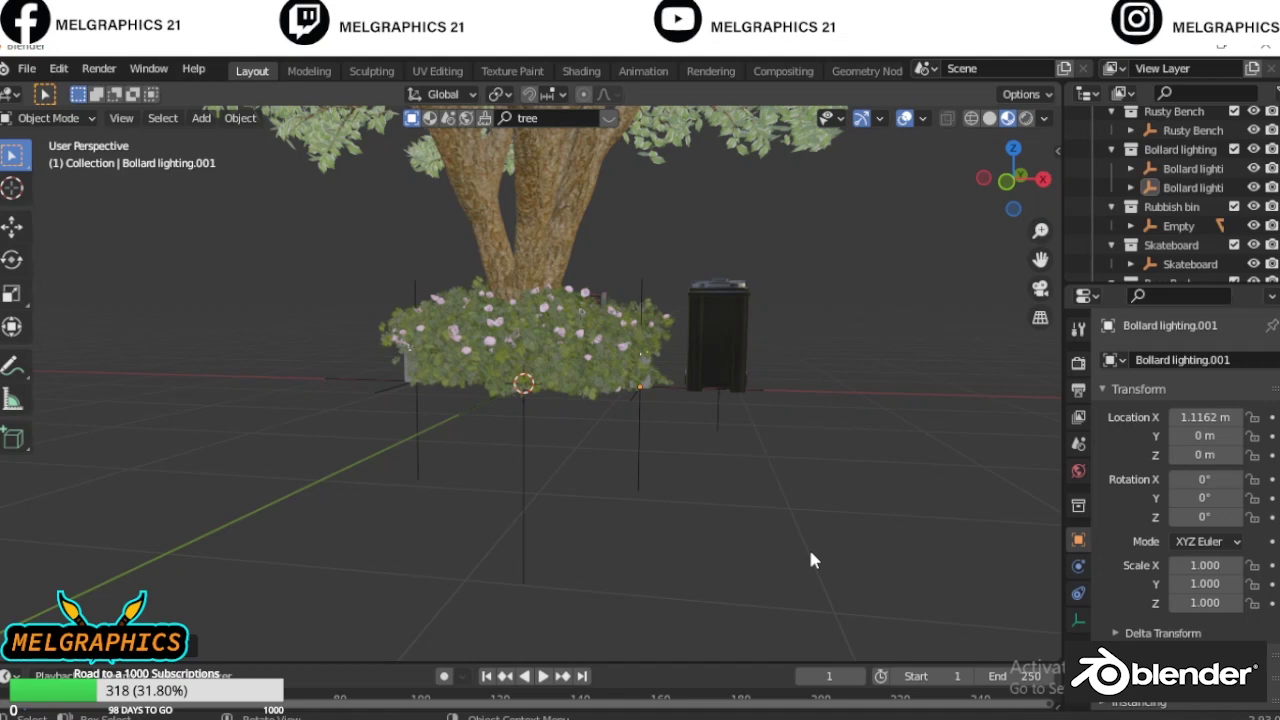
# Select the Tree object and scale it down to 0.464
pyautogui.press('KP_1')
pyautogui.click(730, 290)
pyautogui.scroll(-2, 1180, 200)
pyautogui.click(1187, 225)
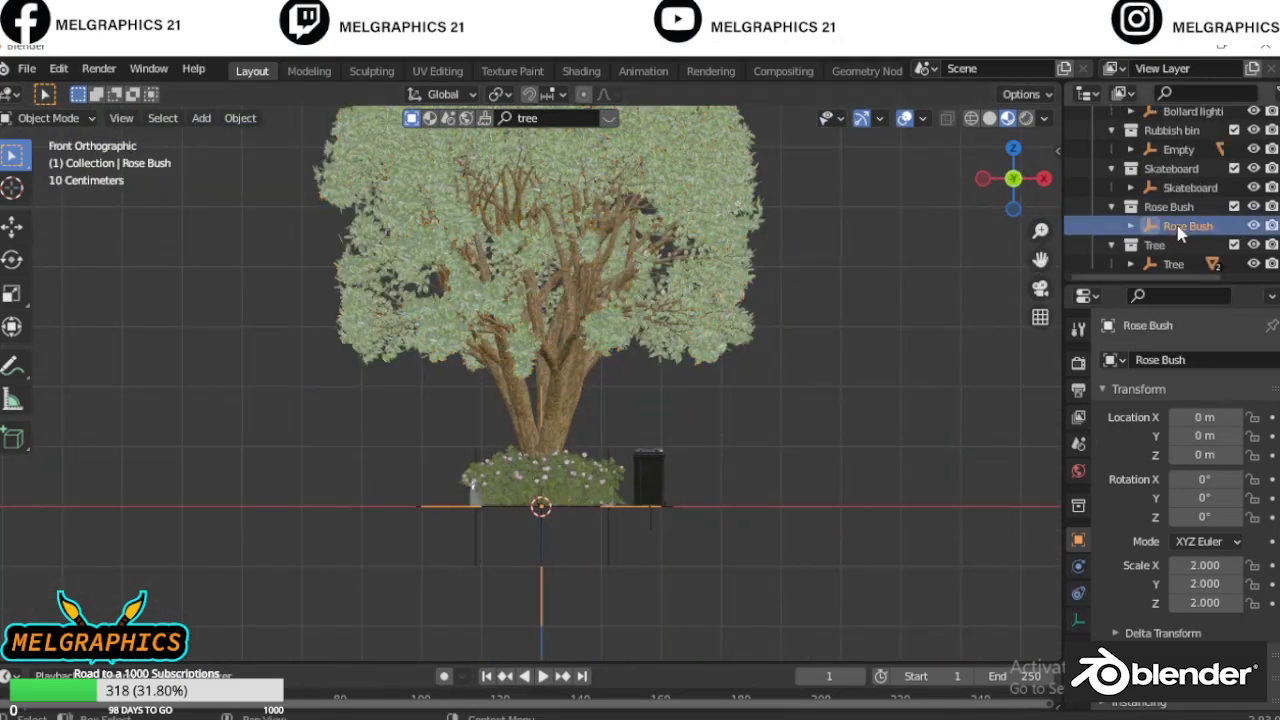
pyautogui.click(1173, 263)
pyautogui.press('s')
pyautogui.click(698, 369)
pyautogui.scroll(3, 683, 477)
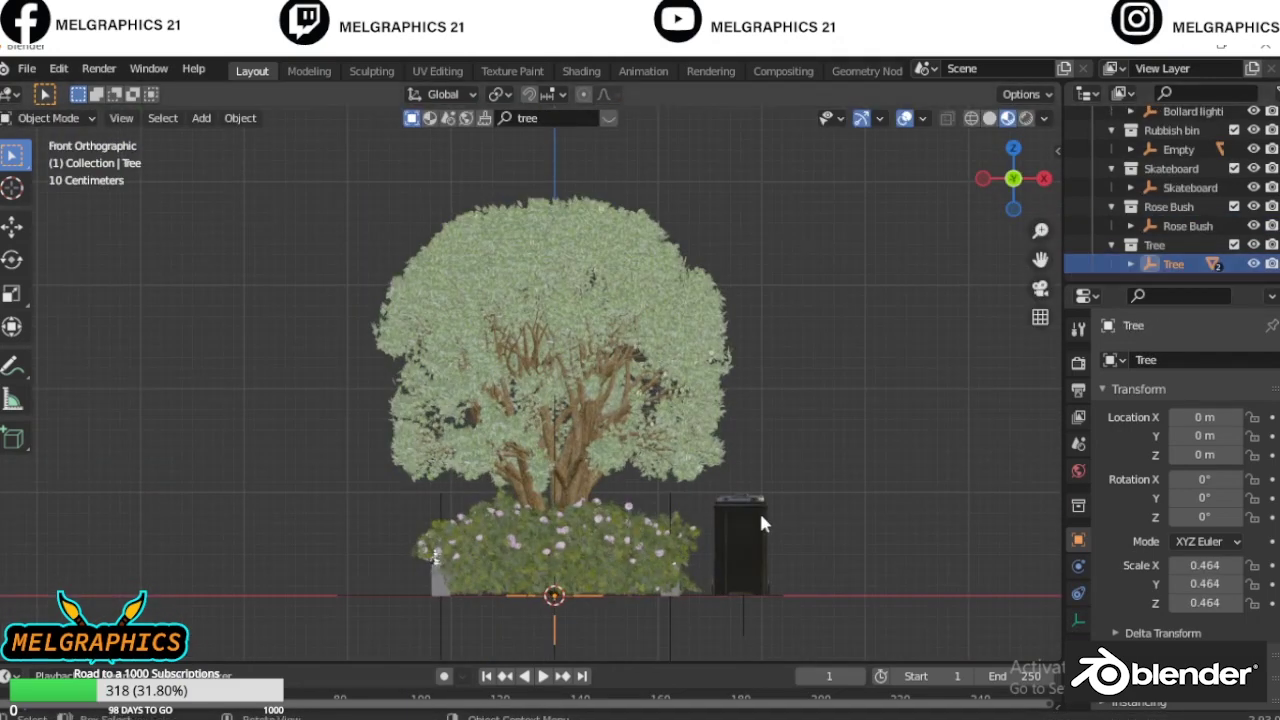
# Move the tree right along X and back along Y behind the rubbish bin
pyautogui.hotkey('shift', 'd')
pyautogui.rightClick(857, 417)
pyautogui.rightClick(857, 417)
pyautogui.press('g')
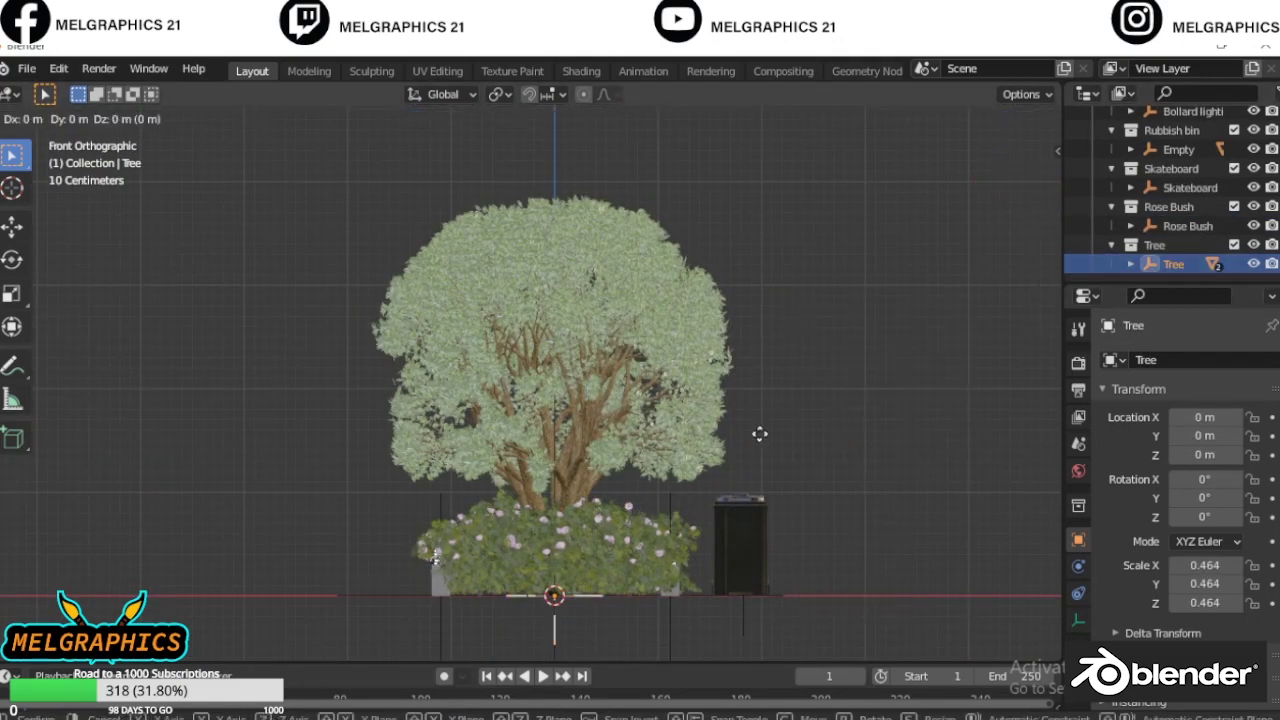
pyautogui.press('x')
pyautogui.click(987, 423)
pyautogui.press('KP_3')
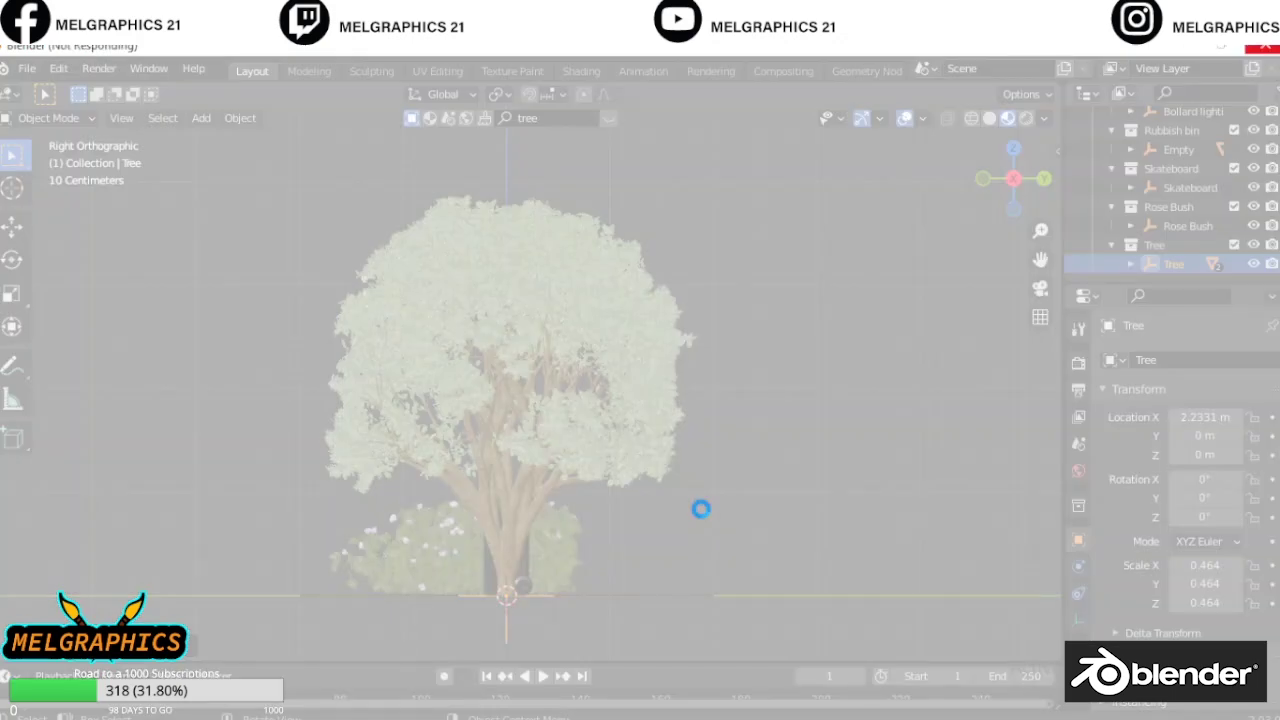
pyautogui.press('g')
pyautogui.press('y')
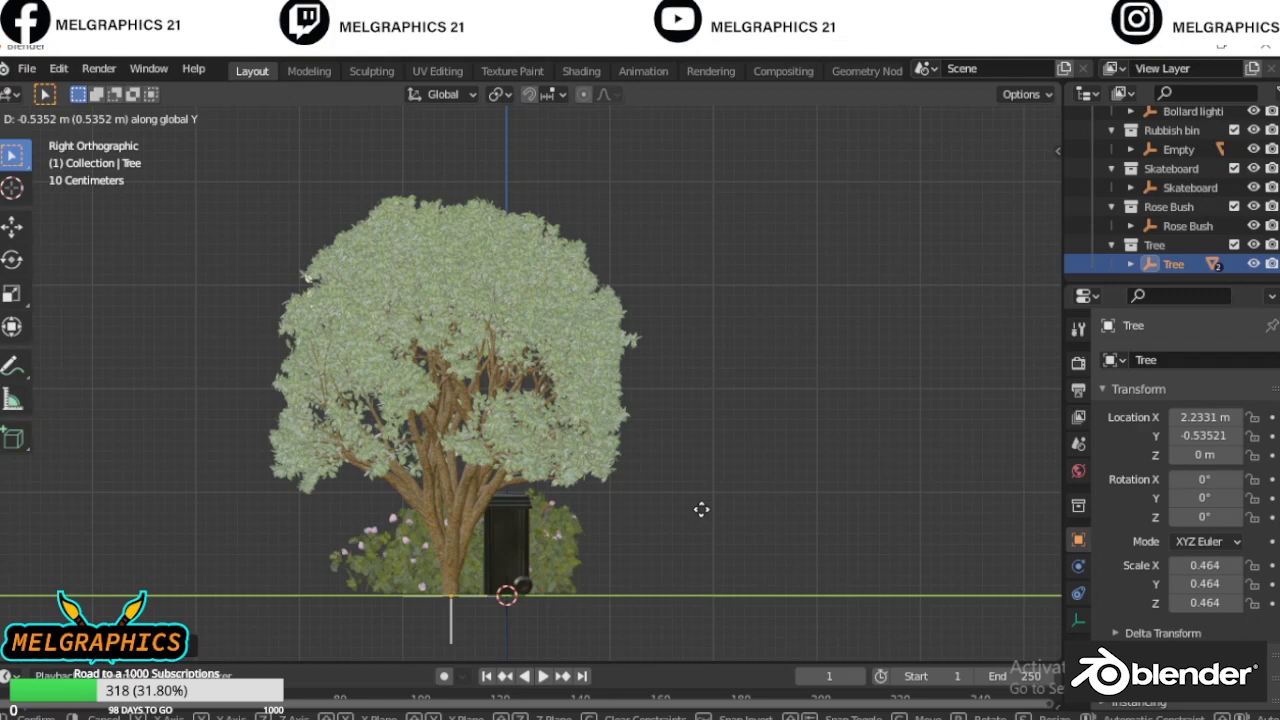
pyautogui.click(849, 455)
# Adjust the Rose Bush's depth in front of the bench, then select the second rose bush
pyautogui.press('KP_1')
pyautogui.click(666, 571)
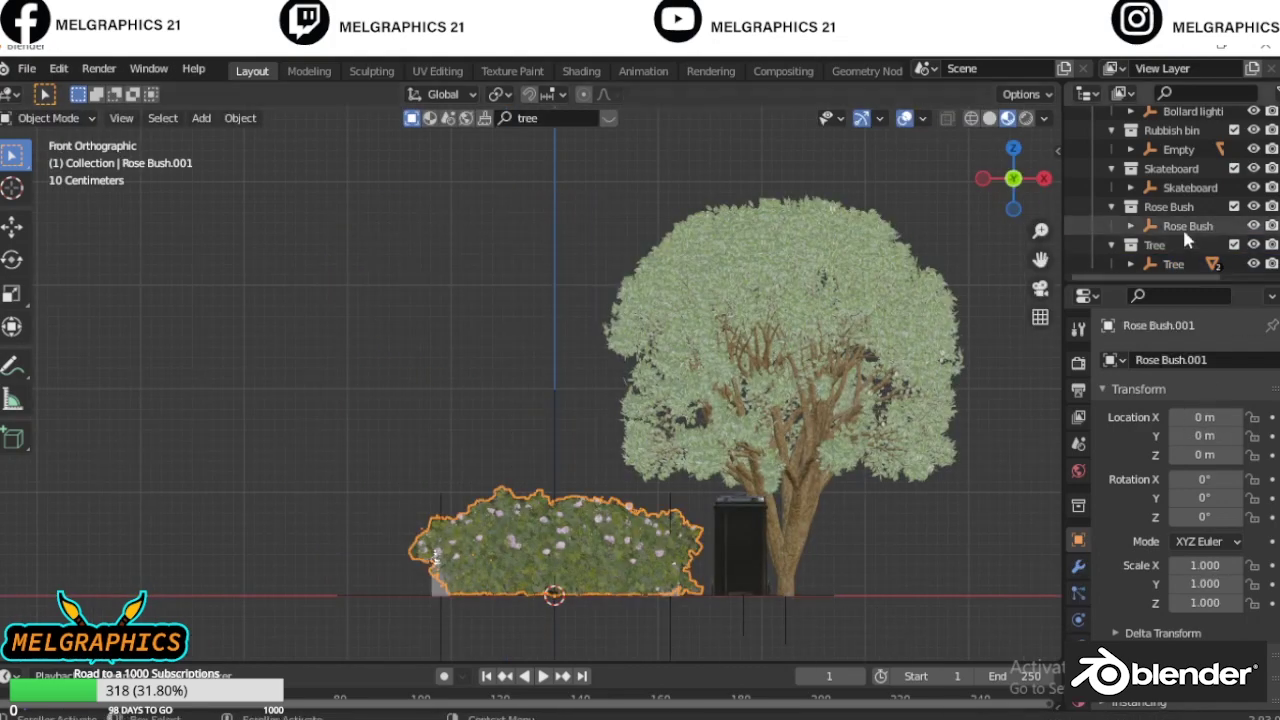
pyautogui.click(1184, 234)
pyautogui.press('KP_3')
pyautogui.press('g')
pyautogui.click(740, 535)
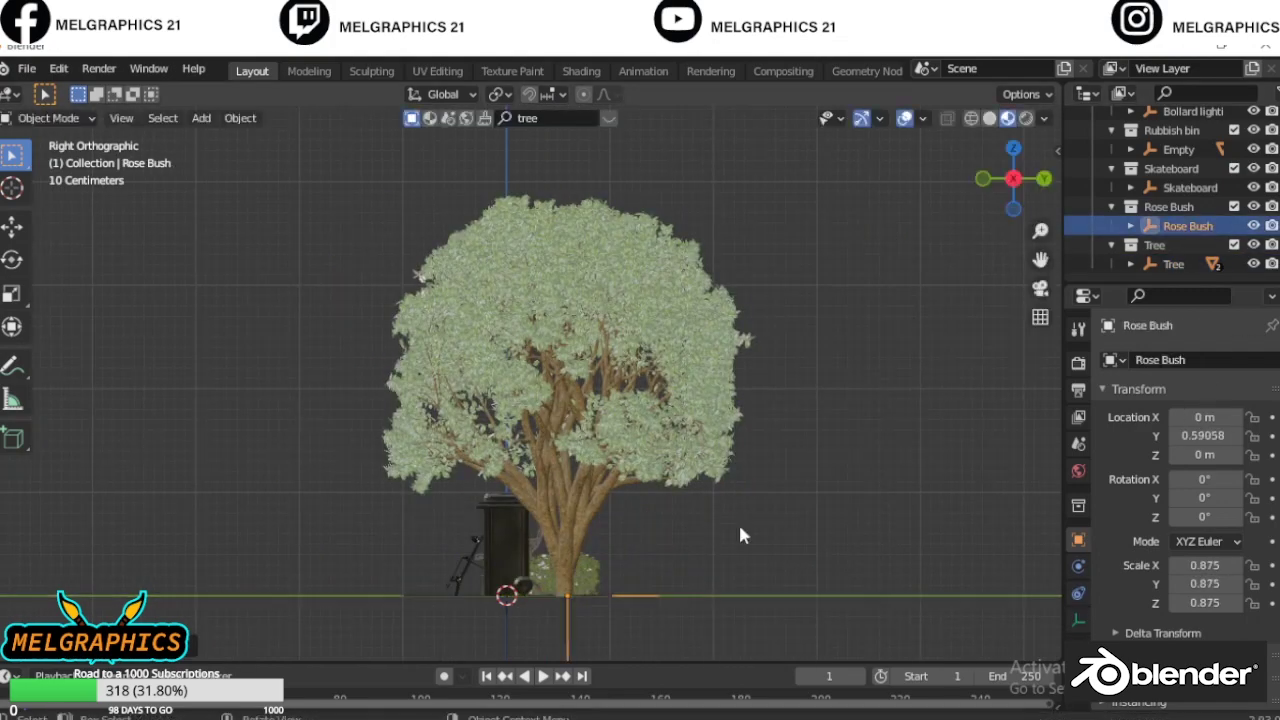
pyautogui.press('KP_1')
pyautogui.scroll(3, 740, 535)
pyautogui.scroll(2, 569, 485)
pyautogui.click(560, 478)
# Slide the rose bush along X under the bench's left side, then undo a misplaced duplicate
pyautogui.press('g')
pyautogui.press('x')
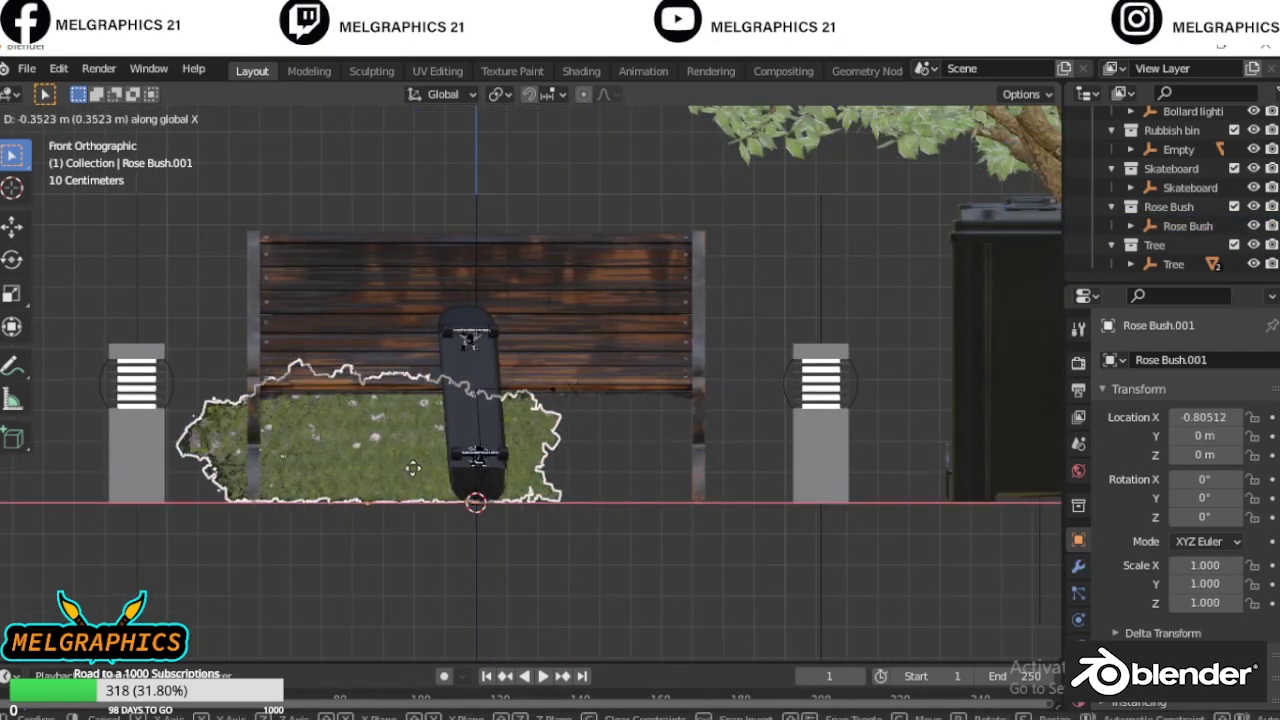
pyautogui.click(391, 463)
pyautogui.rightClick(407, 482)
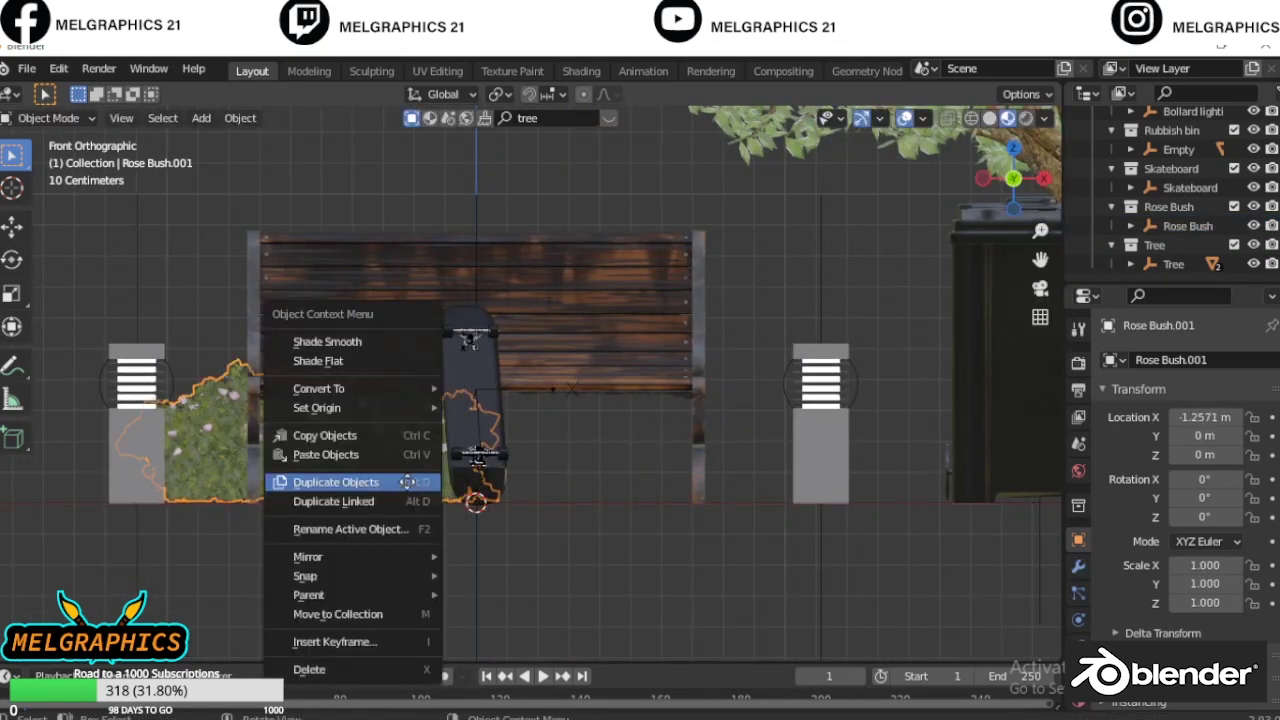
pyautogui.click(407, 482)
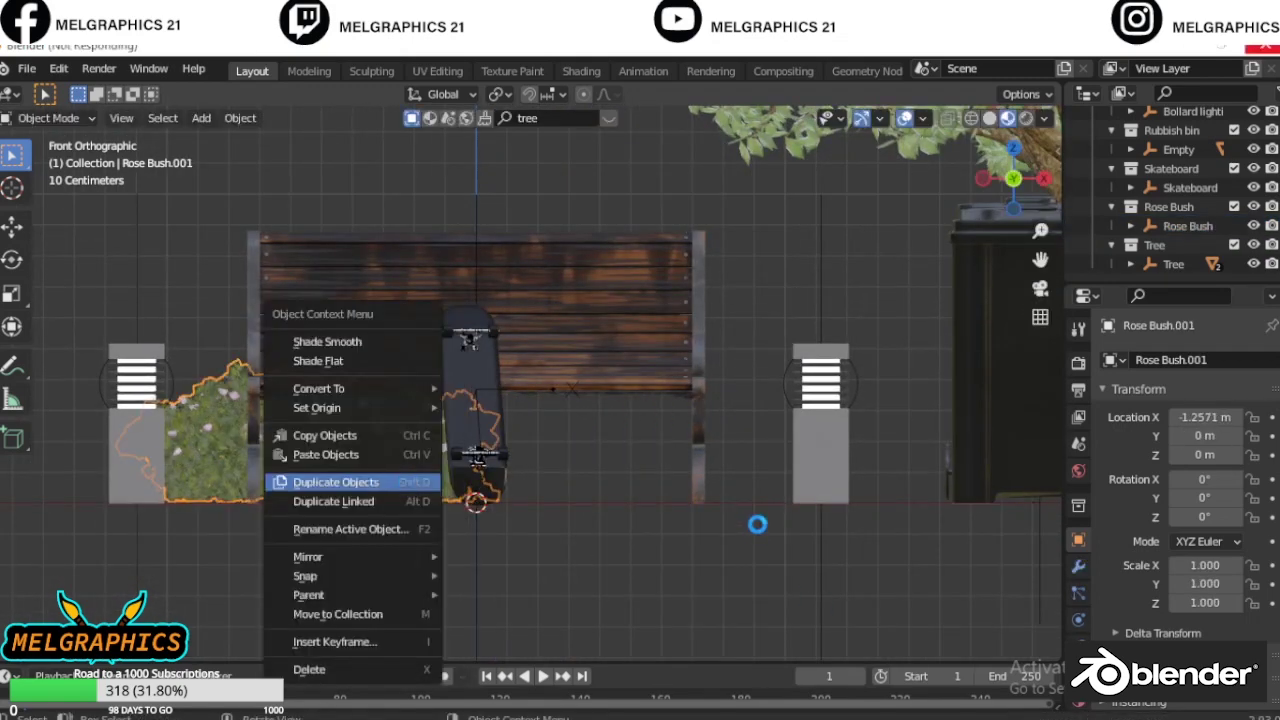
pyautogui.click(780, 528)
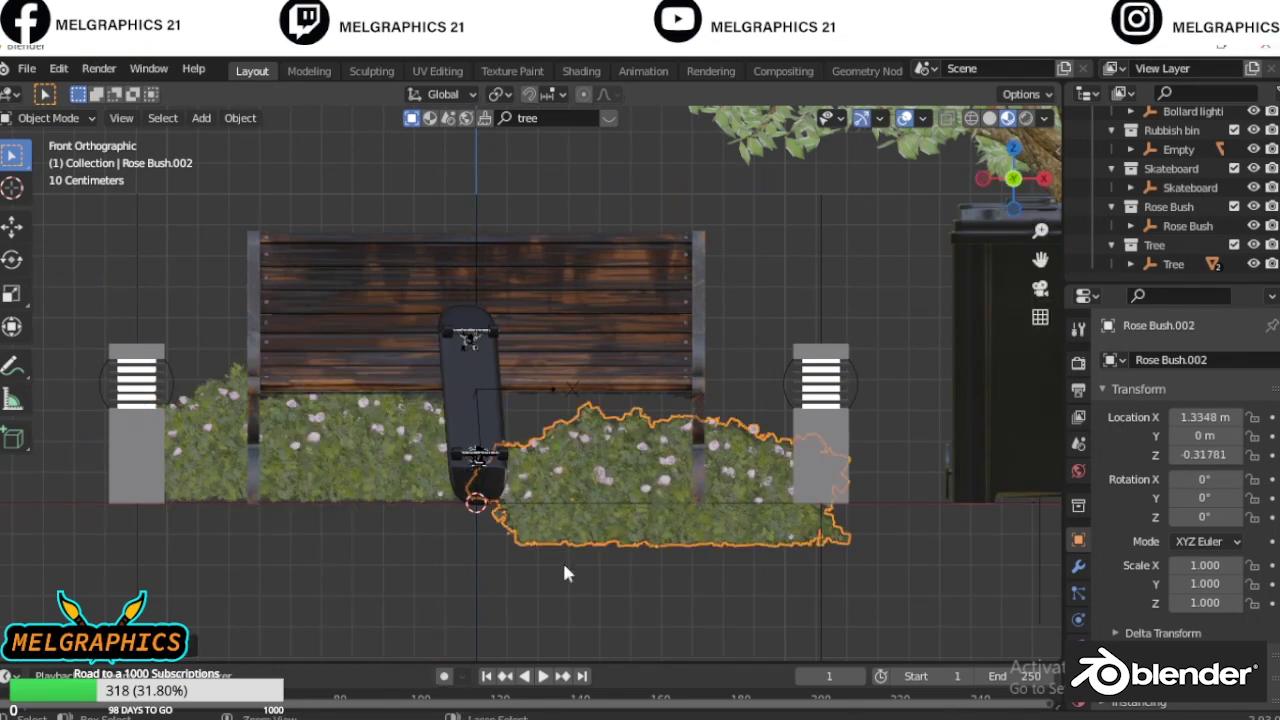
pyautogui.hotkey('ctrl', 'z')
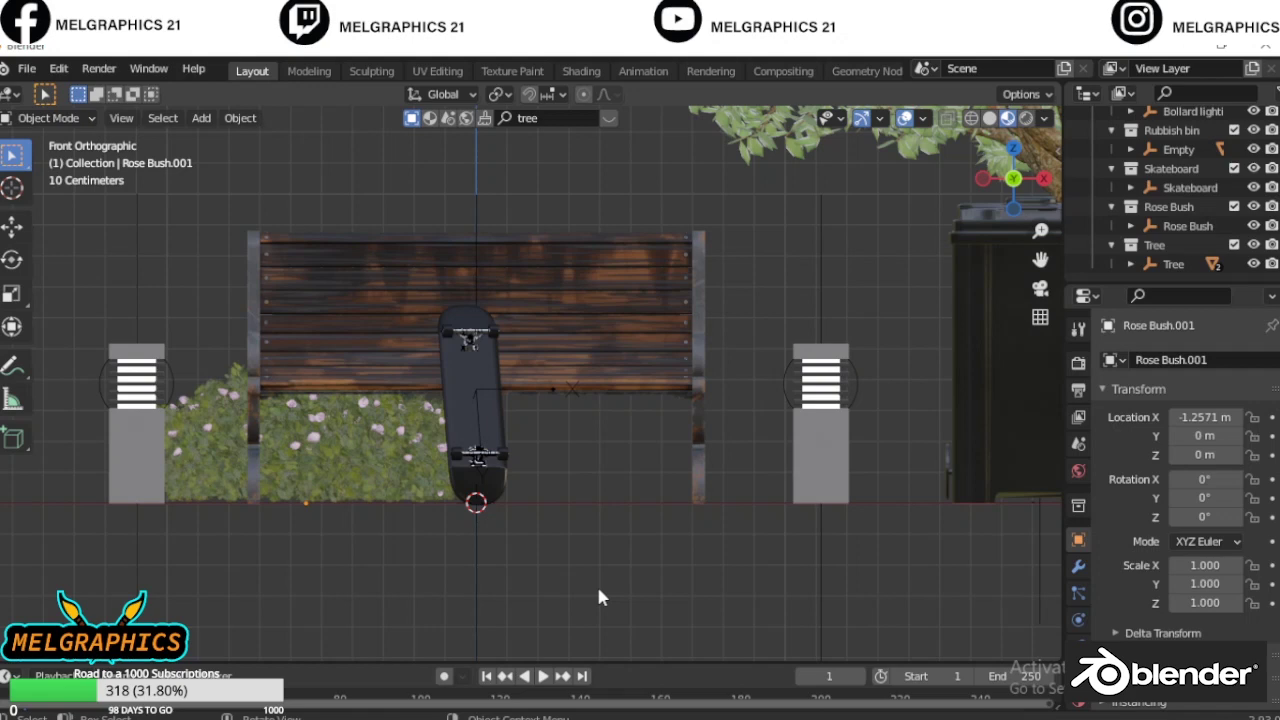
# Duplicate the left rose bush and slide the copy along X beside the original
pyautogui.click(361, 463)
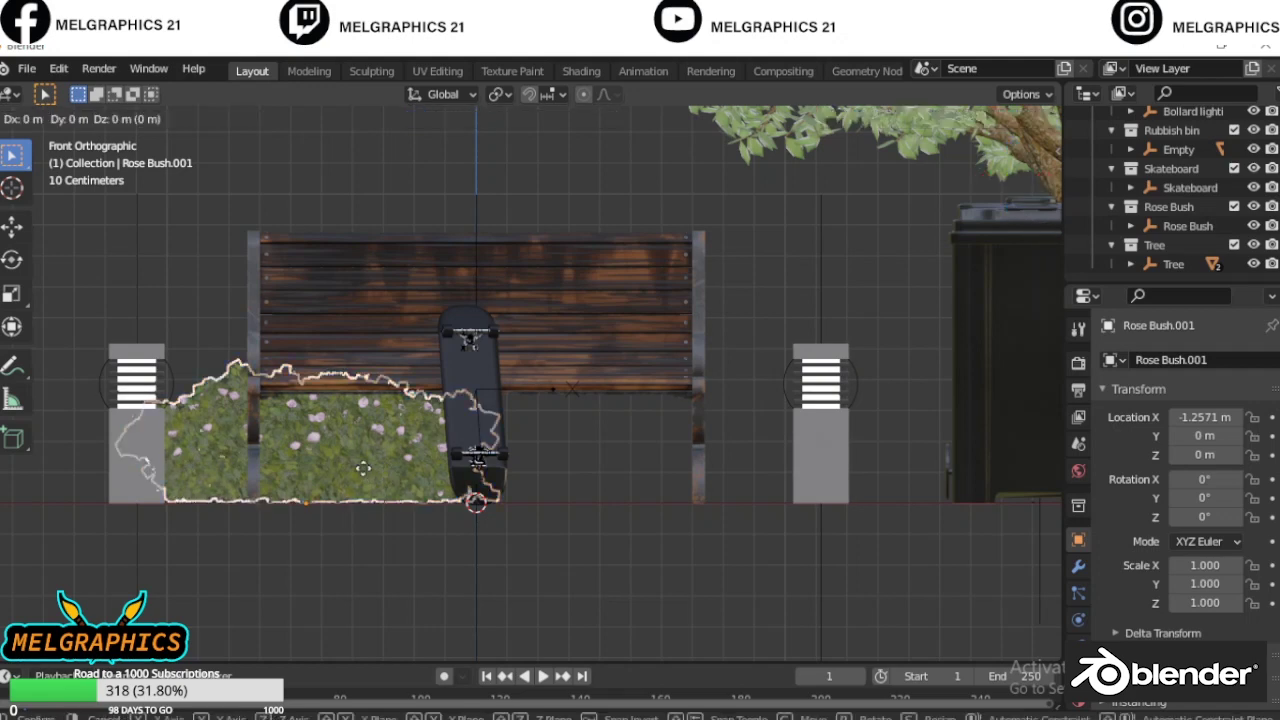
pyautogui.rightClick(470, 475)
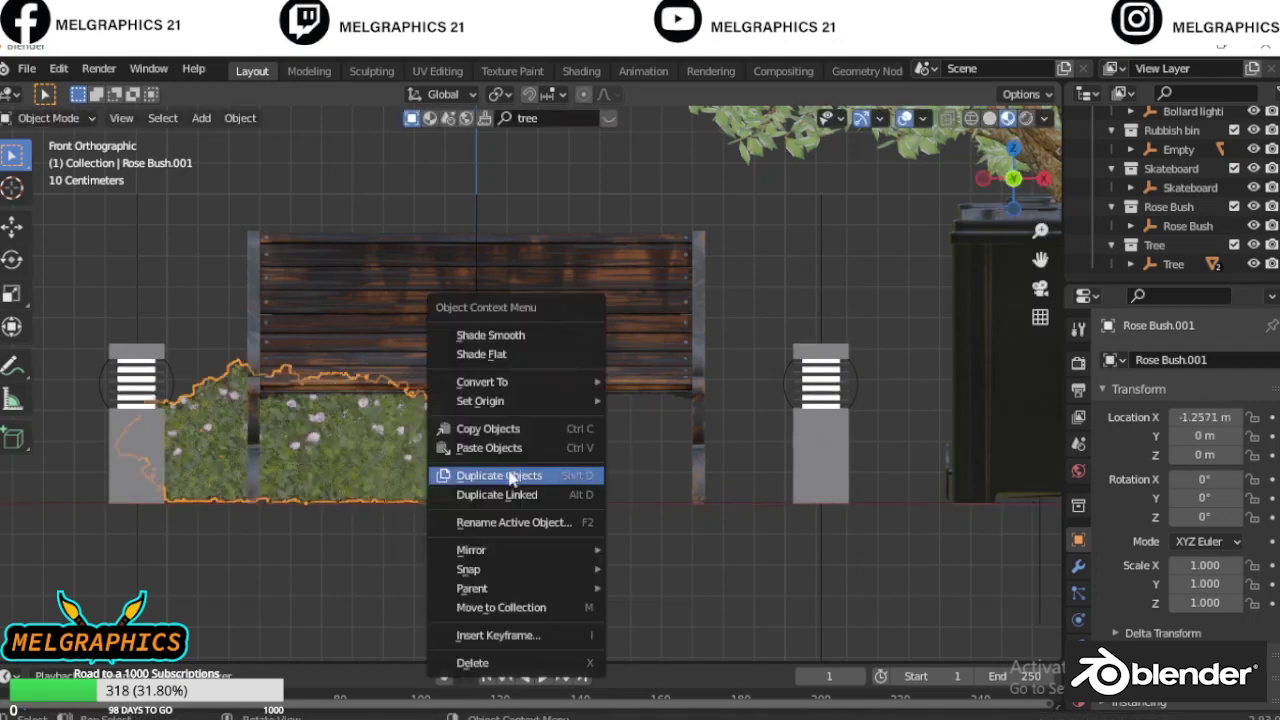
pyautogui.click(361, 522)
pyautogui.click(336, 445)
pyautogui.rightClick(365, 460)
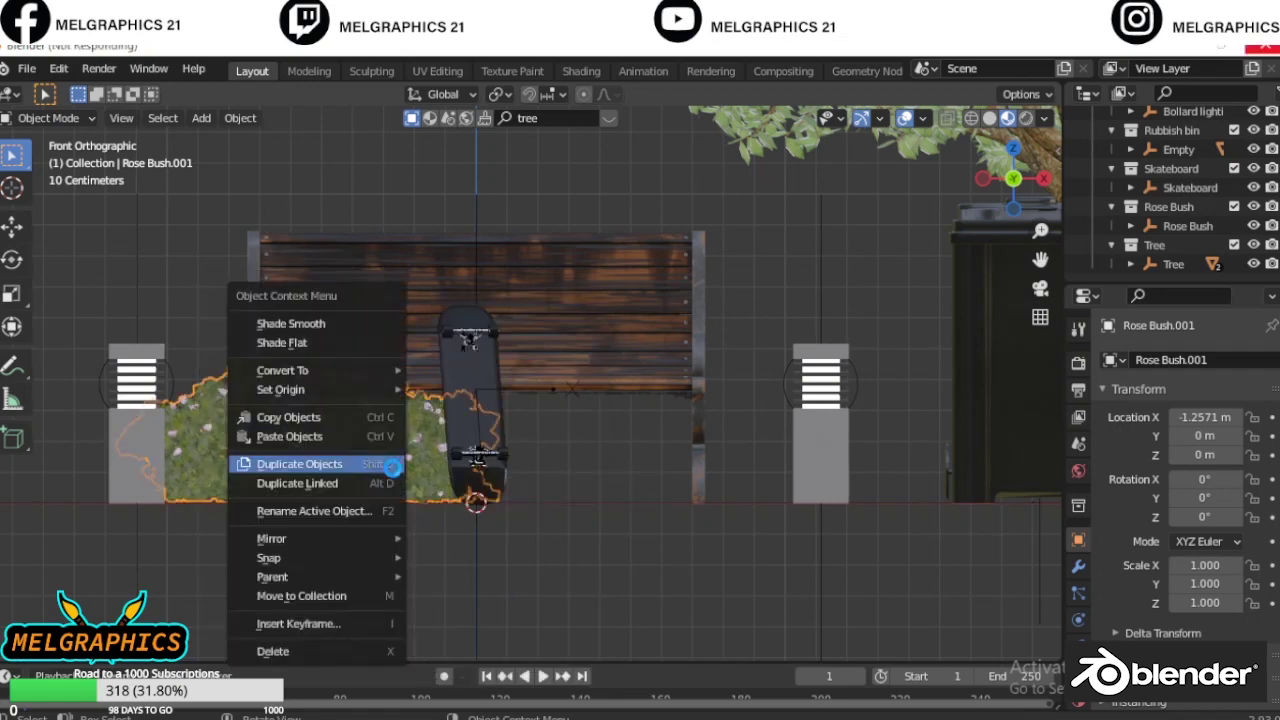
pyautogui.click(392, 465)
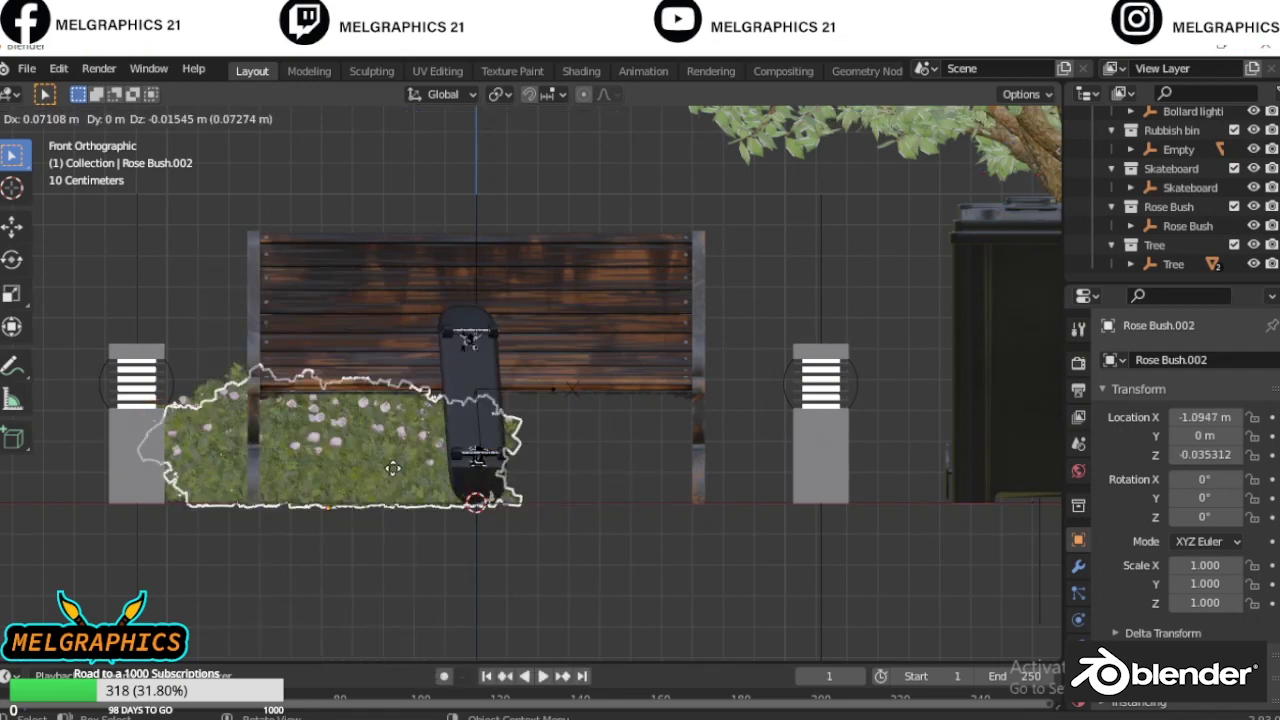
pyautogui.press('x')
pyautogui.click(700, 597)
# Return to the front view and preview the scene in Rendered shading
pyautogui.scroll(-3, 700, 580)
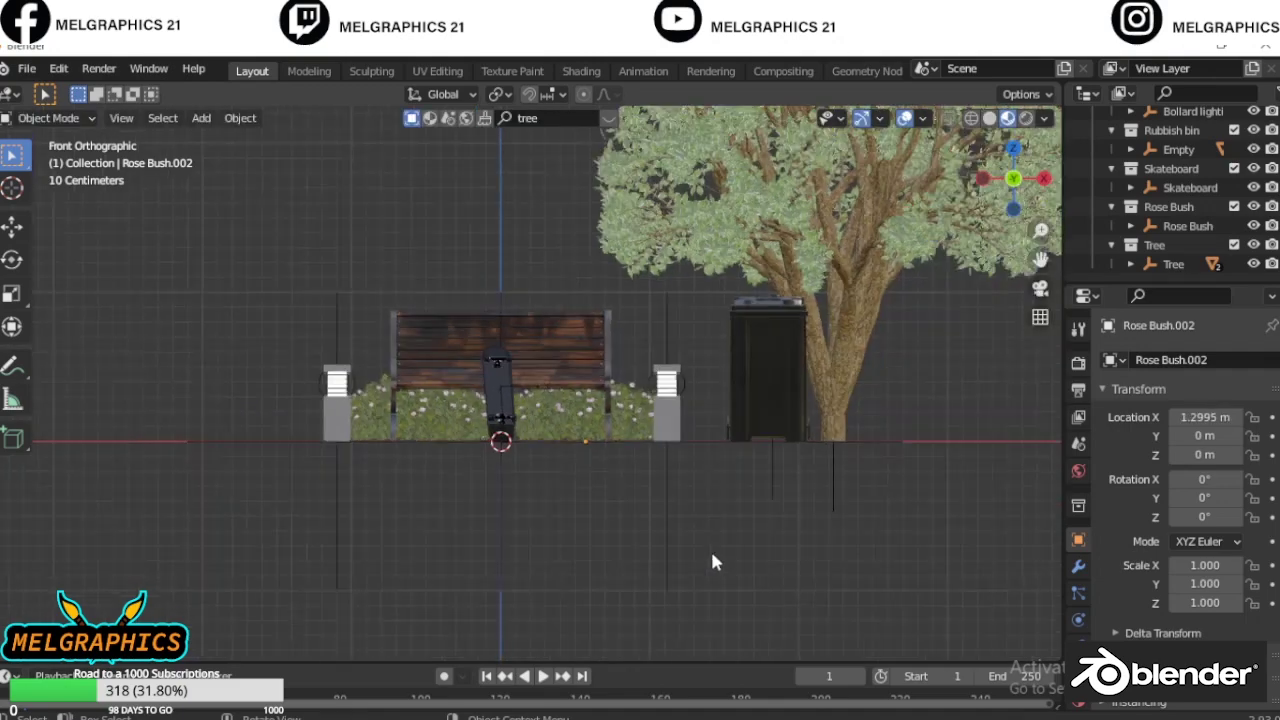
pyautogui.moveTo(714, 560)
pyautogui.mouseDown(button='middle')
pyautogui.moveTo(370, 589)
pyautogui.moveTo(766, 543)
pyautogui.mouseUp(button='middle')
pyautogui.press('KP_1')
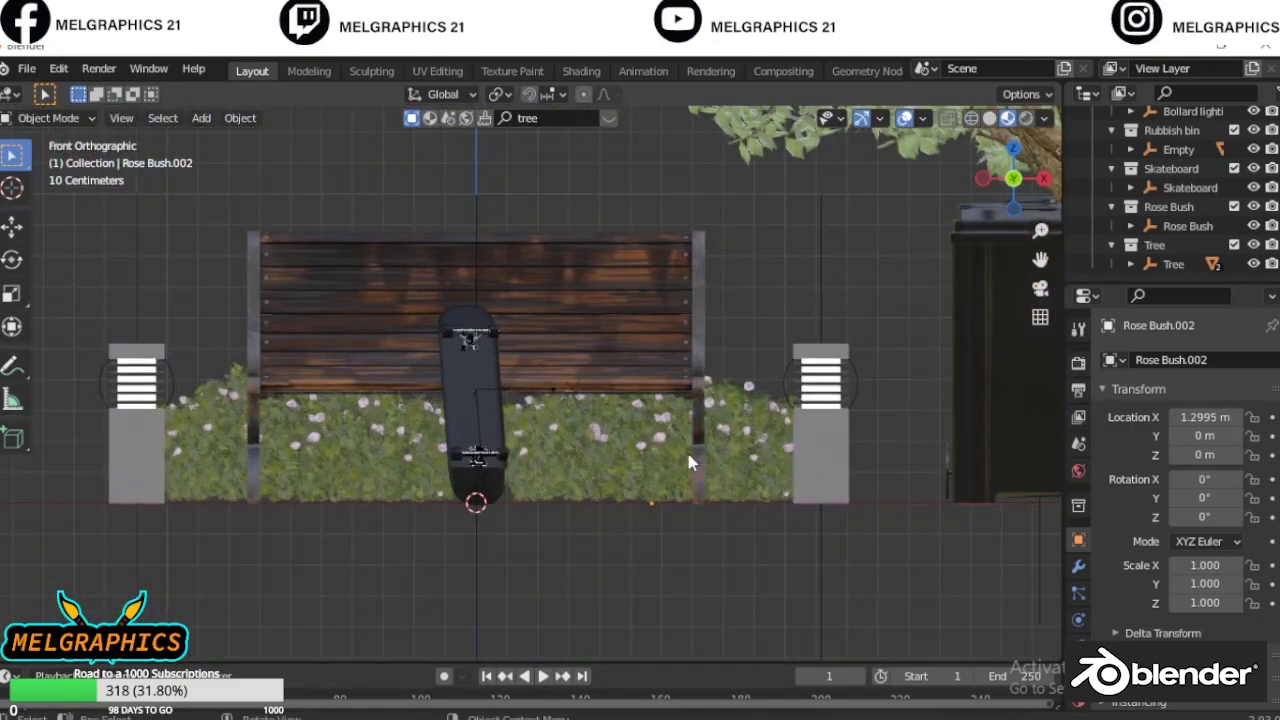
pyautogui.click(1026, 118)
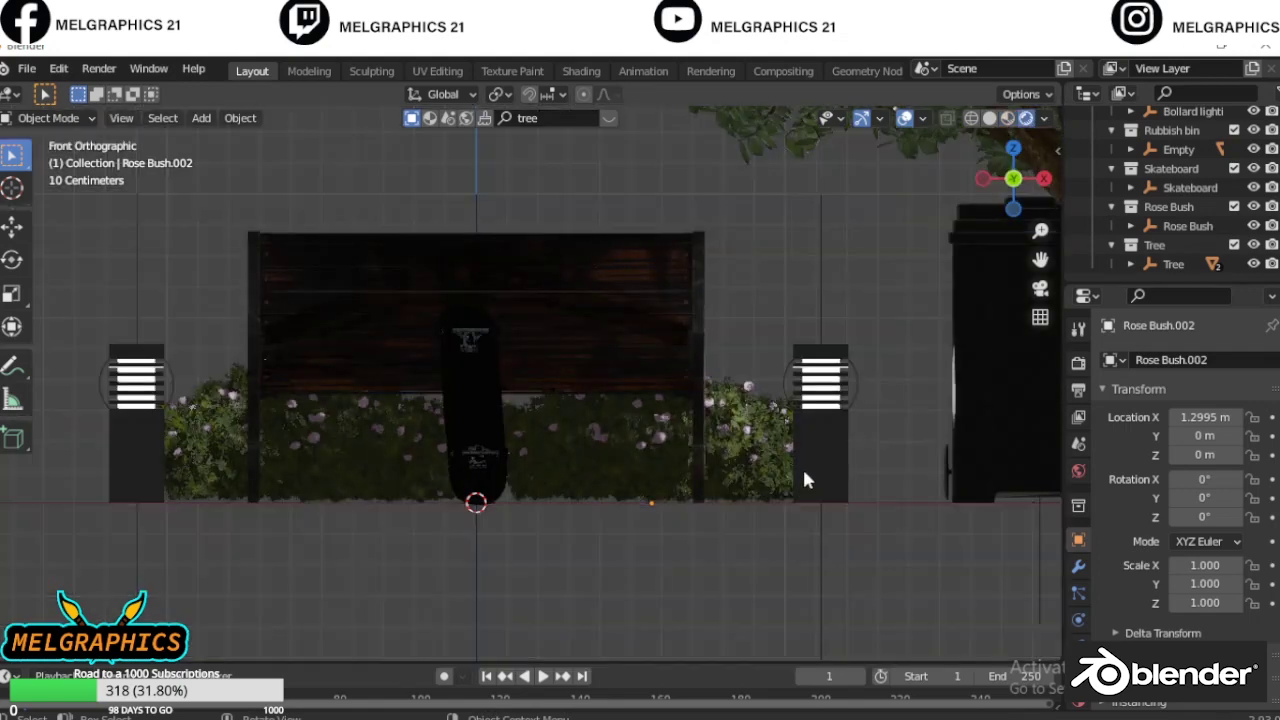
pyautogui.scroll(-4, 804, 466)
pyautogui.scroll(-2, 816, 500)
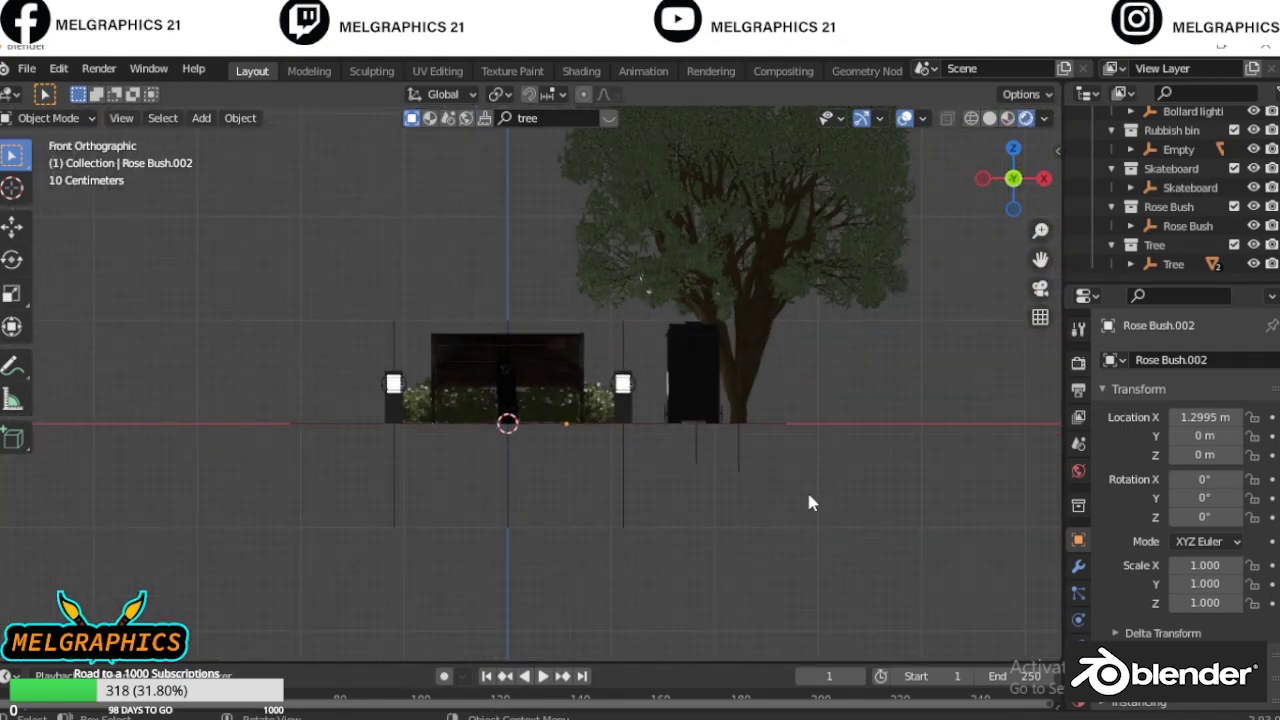
pyautogui.click(27, 68)
pyautogui.click(250, 461)
pyautogui.click(187, 342)
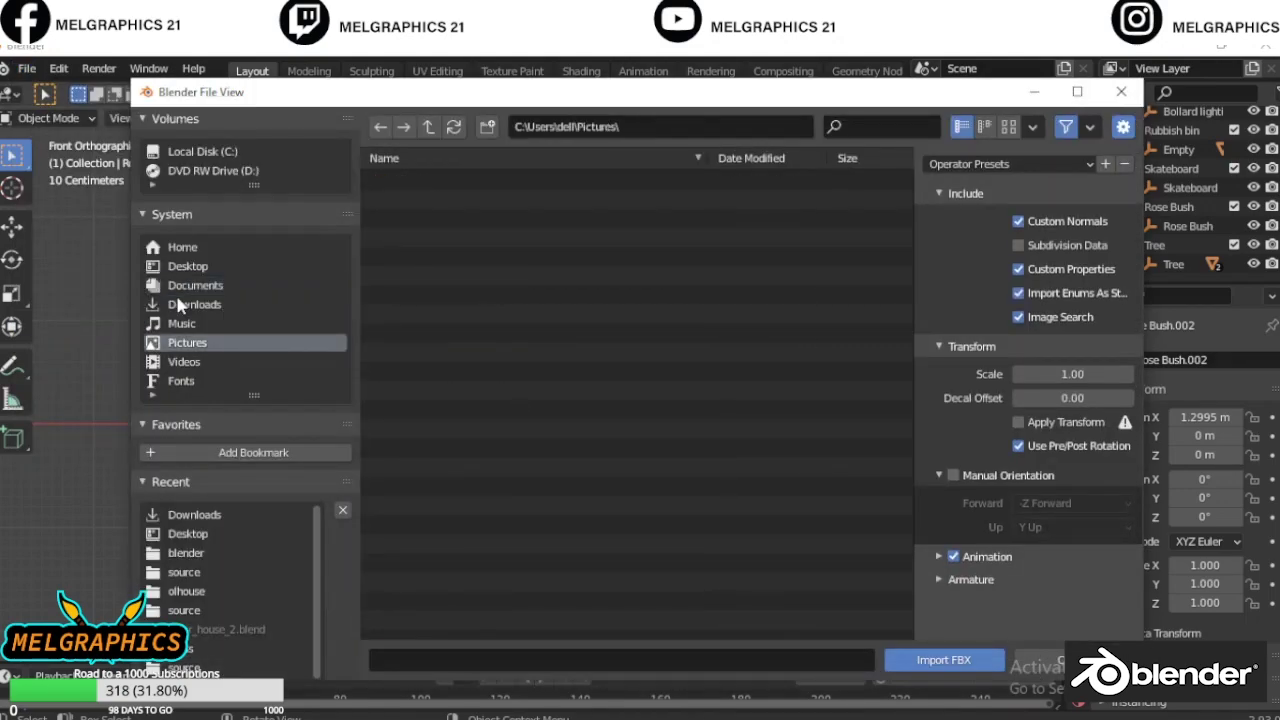
pyautogui.click(180, 304)
pyautogui.scroll(-10, 500, 600)
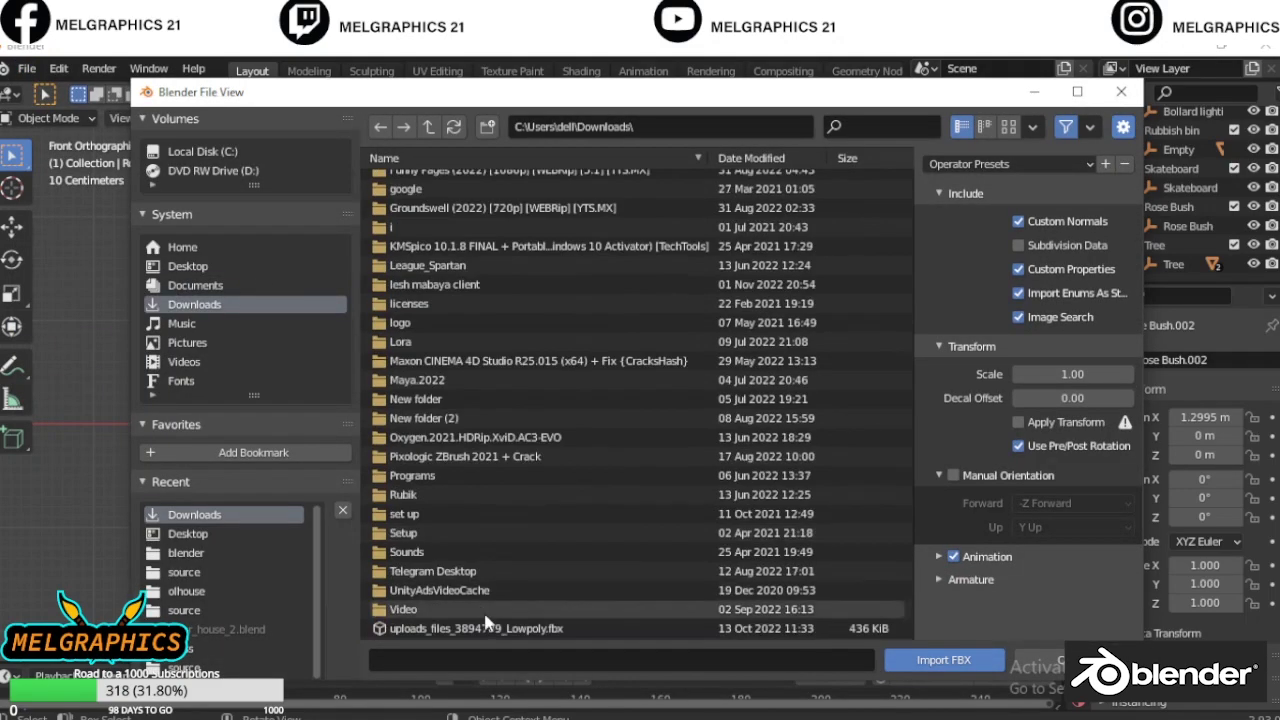
pyautogui.scroll(5, 500, 600)
pyautogui.scroll(5, 500, 600)
pyautogui.click(1121, 91)
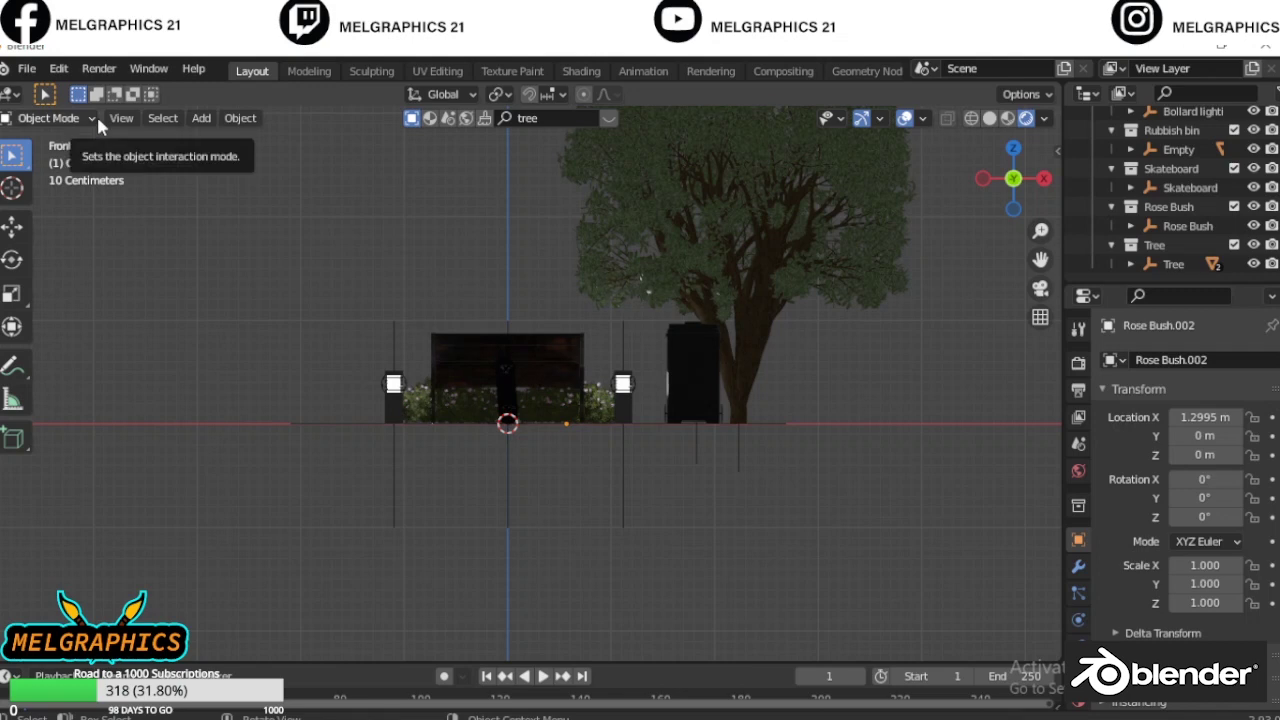
pyautogui.click(27, 70)
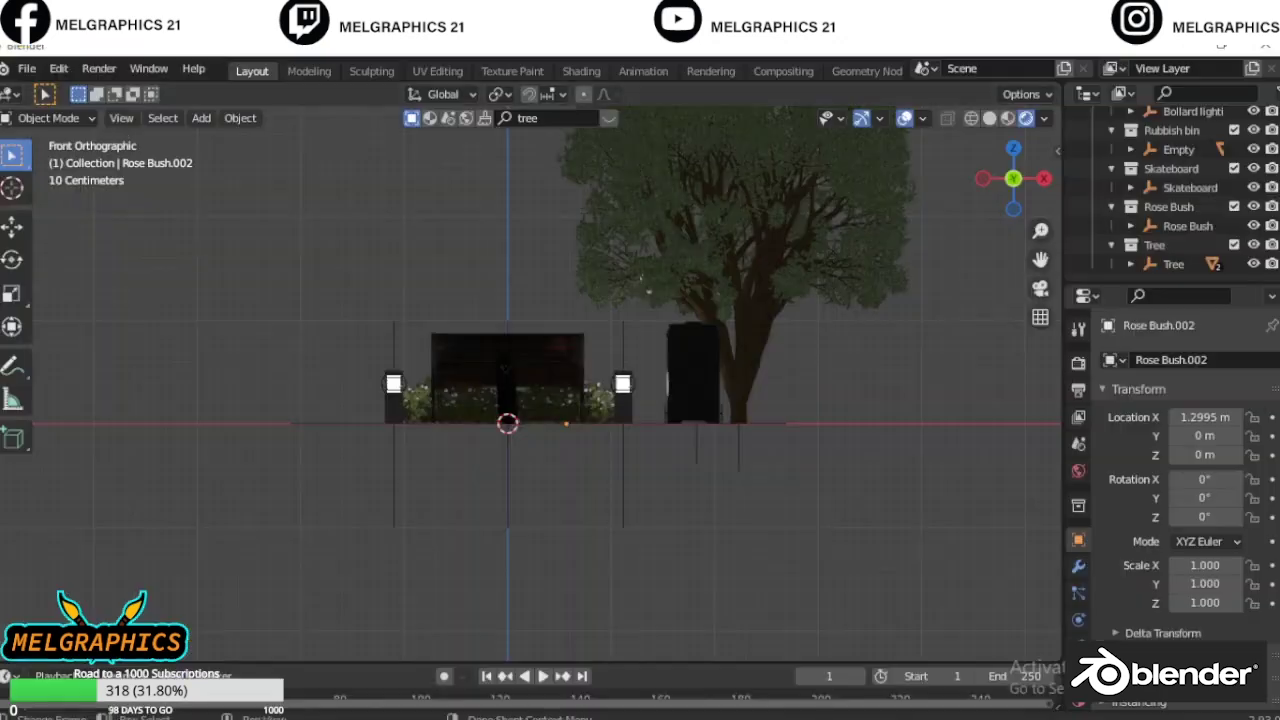
pyautogui.click(225, 450)
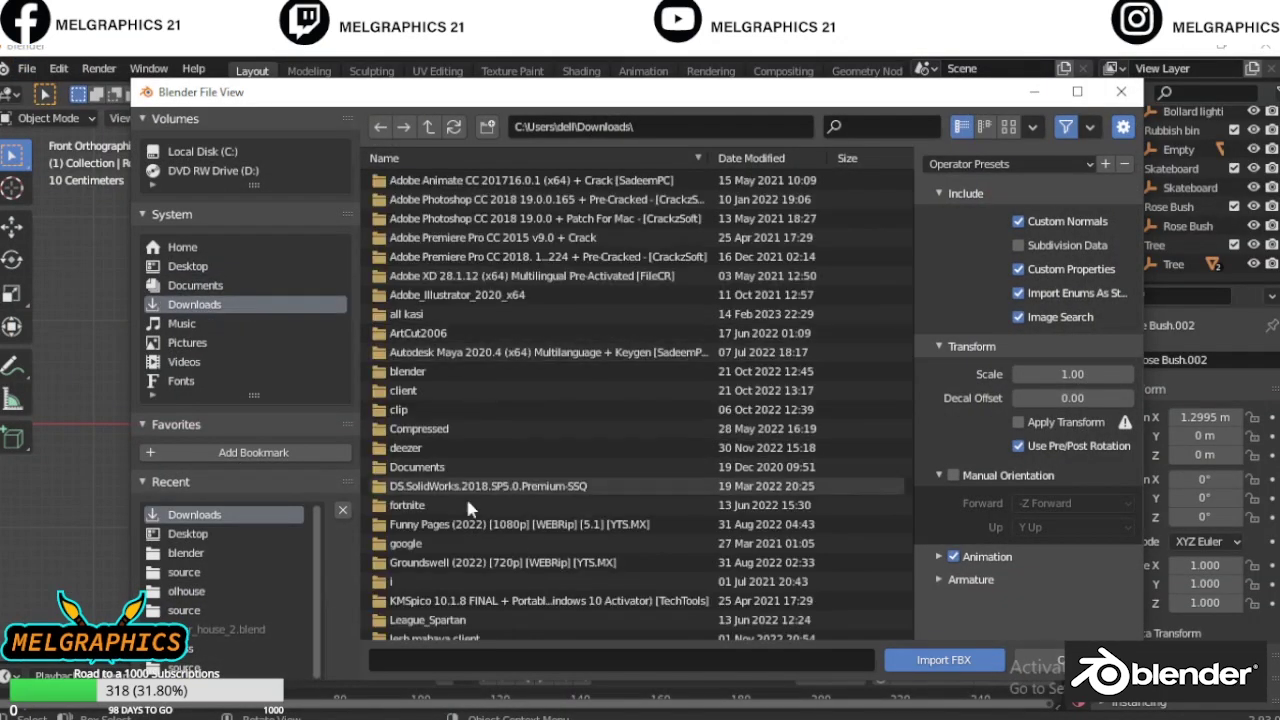
pyautogui.scroll(-6, 477, 550)
pyautogui.scroll(6, 465, 560)
pyautogui.scroll(-3, 451, 565)
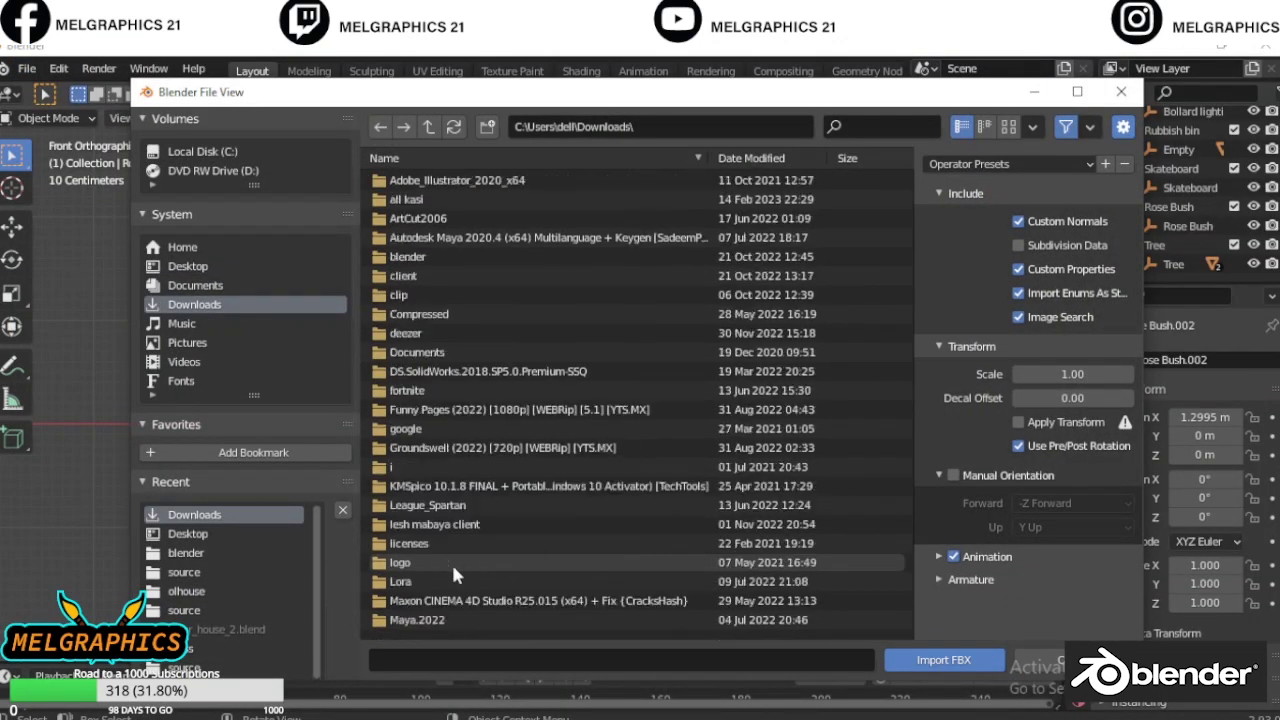
pyautogui.scroll(-5, 451, 561)
pyautogui.scroll(7, 440, 480)
pyautogui.scroll(1, 425, 400)
pyautogui.click(420, 373)
pyautogui.press('Escape')
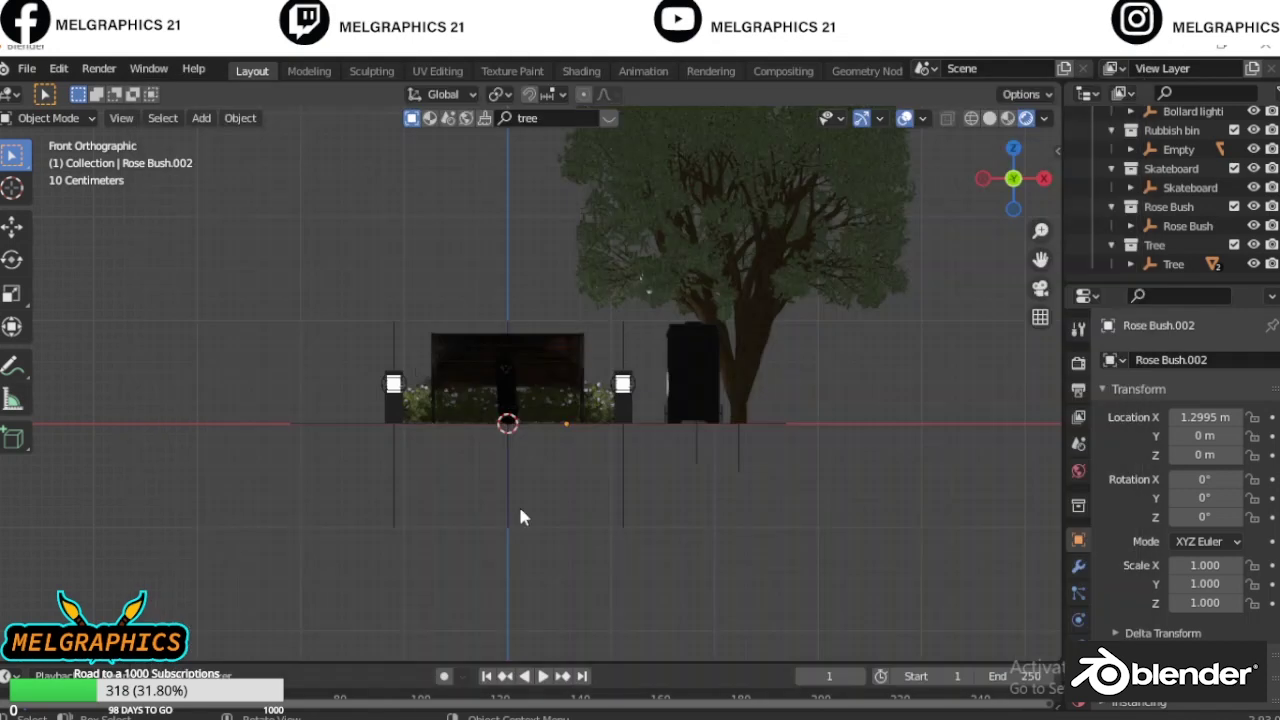
# Scale the cyclorama backdrop up slightly
pyautogui.press('s')
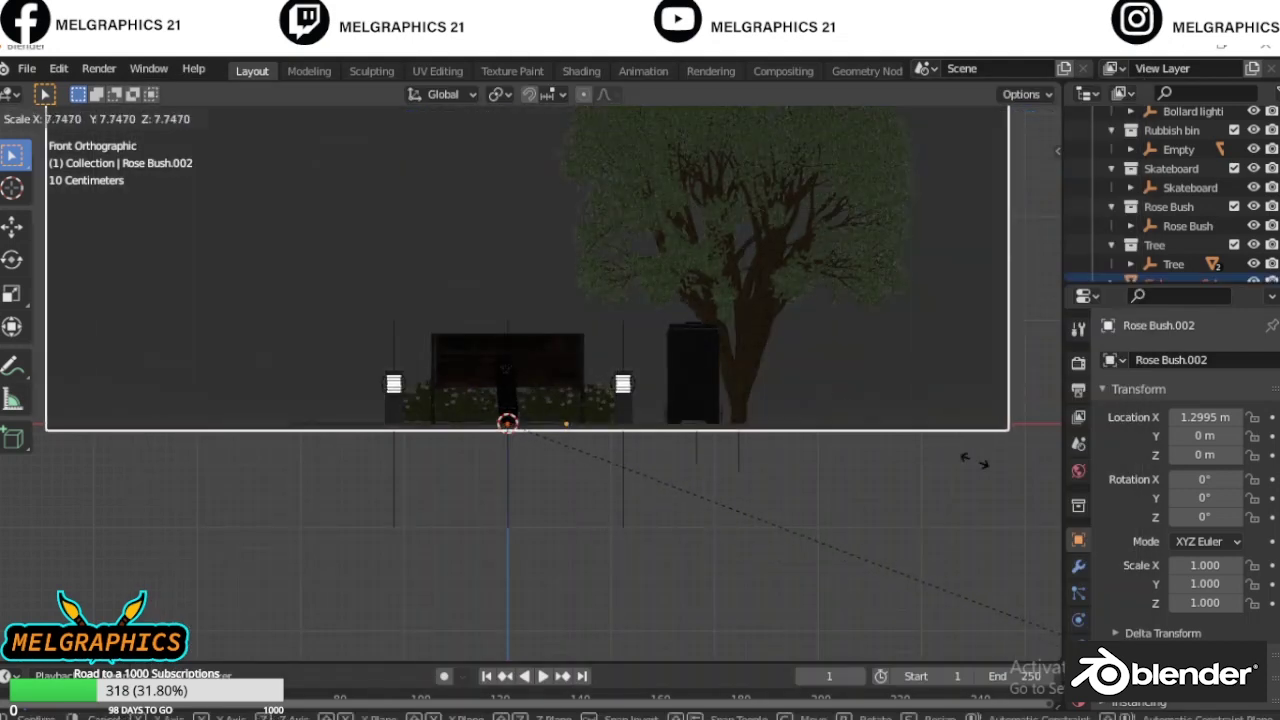
pyautogui.press('Return')
pyautogui.scroll(-3, 600, 535)
pyautogui.click(769, 395)
pyautogui.press('s')
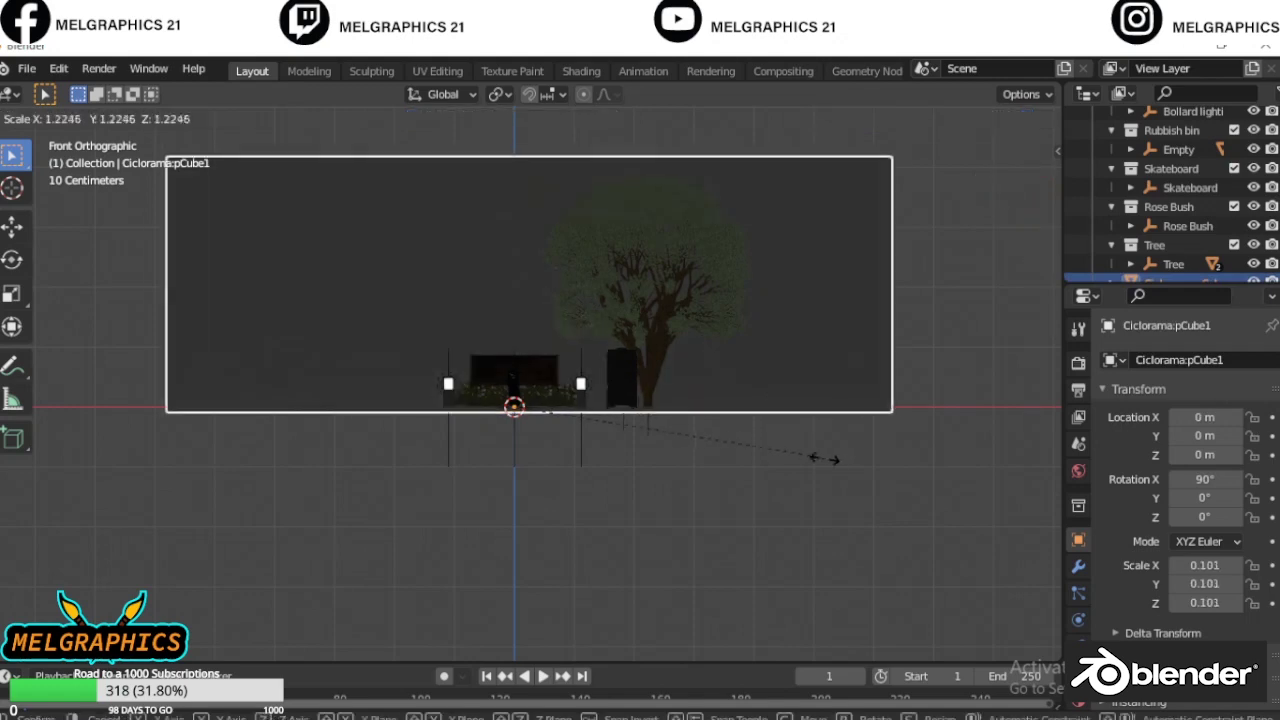
pyautogui.click(630, 478)
pyautogui.scroll(5, 630, 478)
pyautogui.moveTo(629, 481)
pyautogui.mouseDown(button='middle')
pyautogui.moveTo(793, 577)
pyautogui.moveTo(806, 528)
pyautogui.moveTo(871, 535)
pyautogui.mouseUp(button='middle')
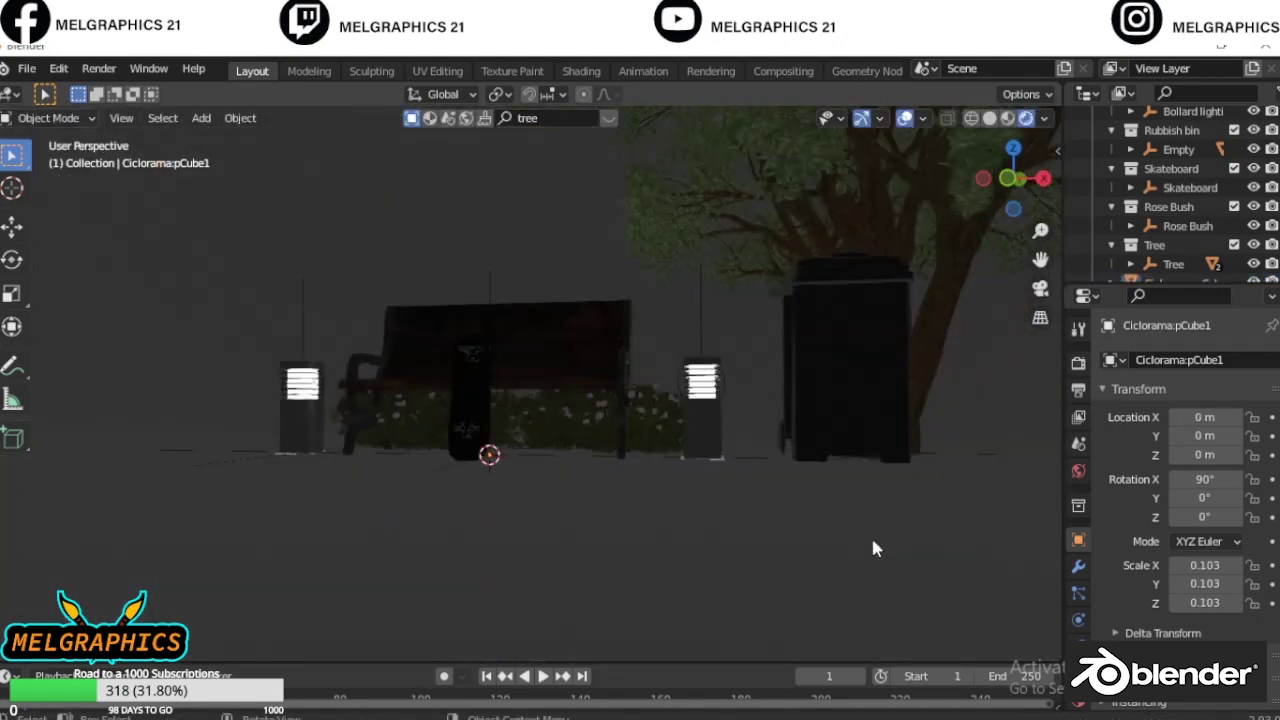
pyautogui.press('KP_1')
# Set the cyclorama's material base colour to black
pyautogui.click(963, 432)
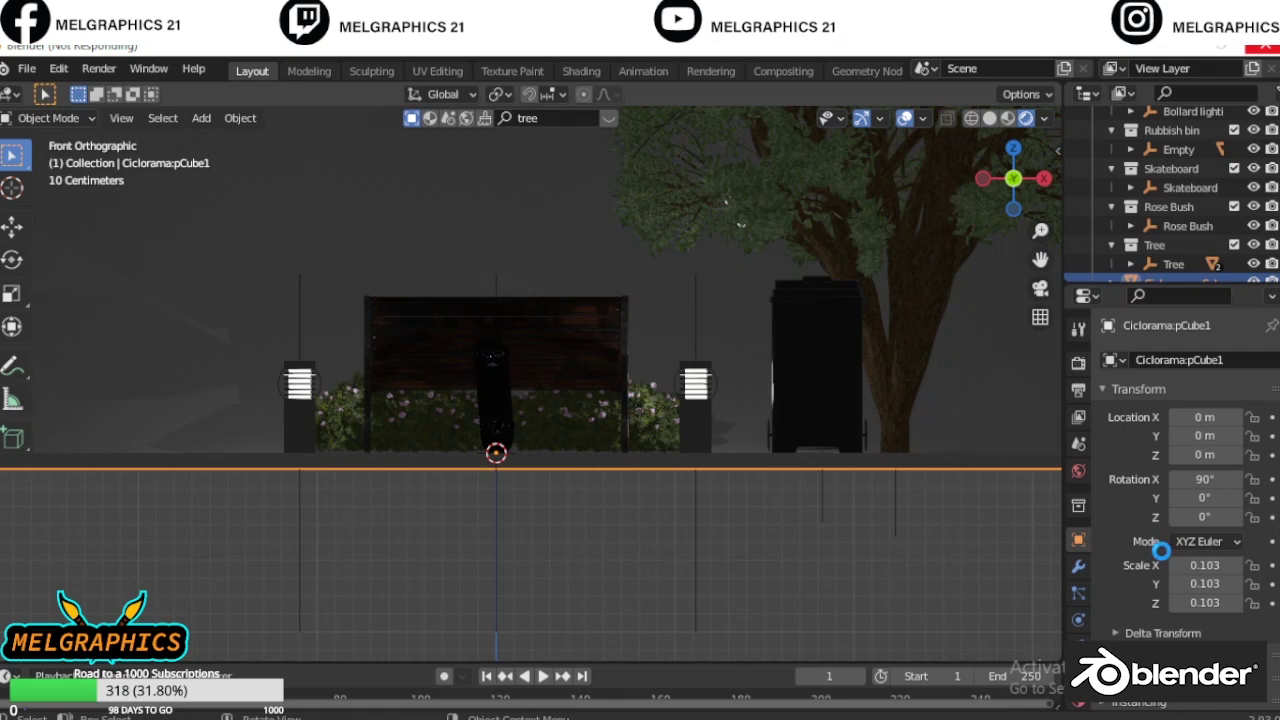
pyautogui.click(1078, 690)
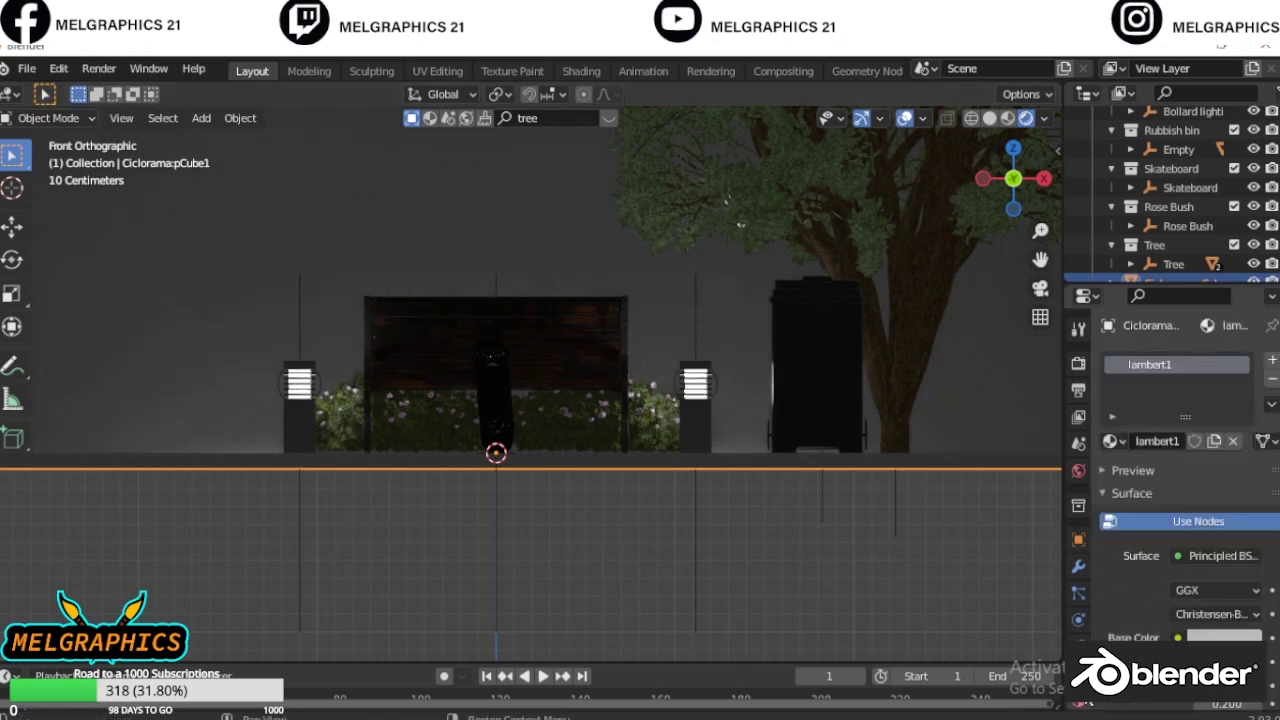
pyautogui.click(1200, 677)
pyautogui.click(1246, 500)
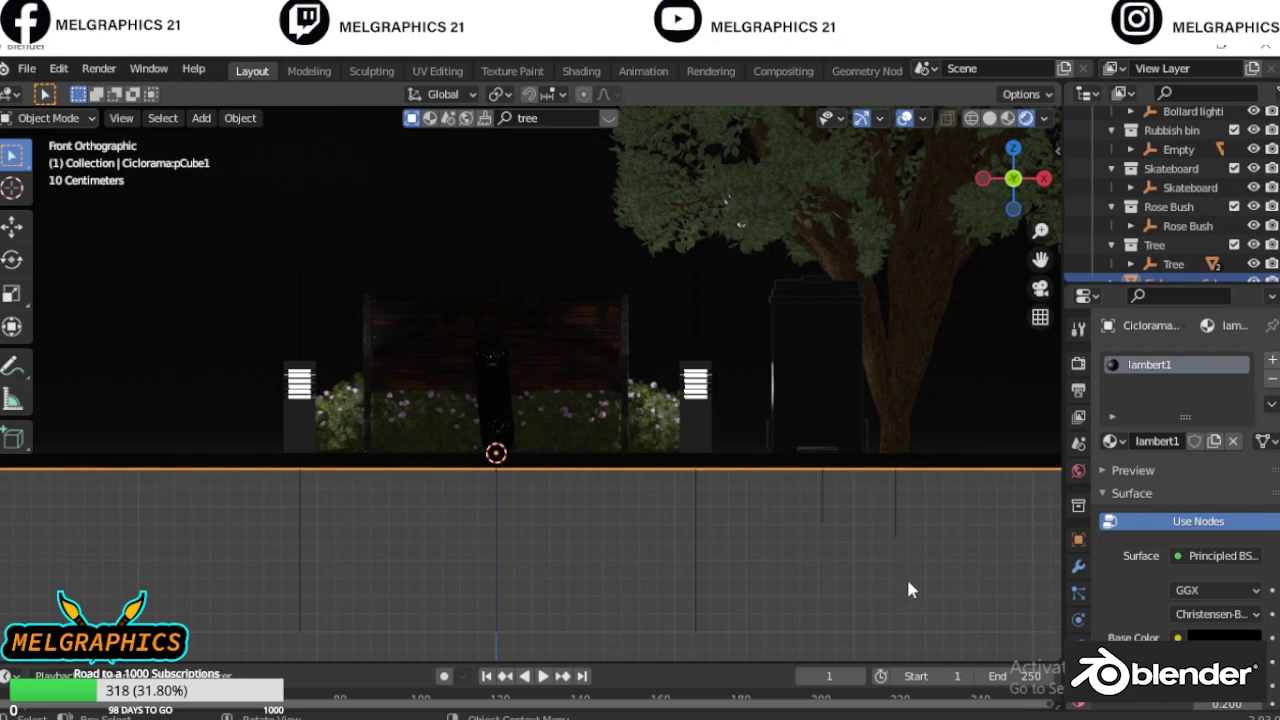
pyautogui.scroll(2, 906, 589)
pyautogui.scroll(-3, 777, 423)
pyautogui.scroll(-2, 900, 410)
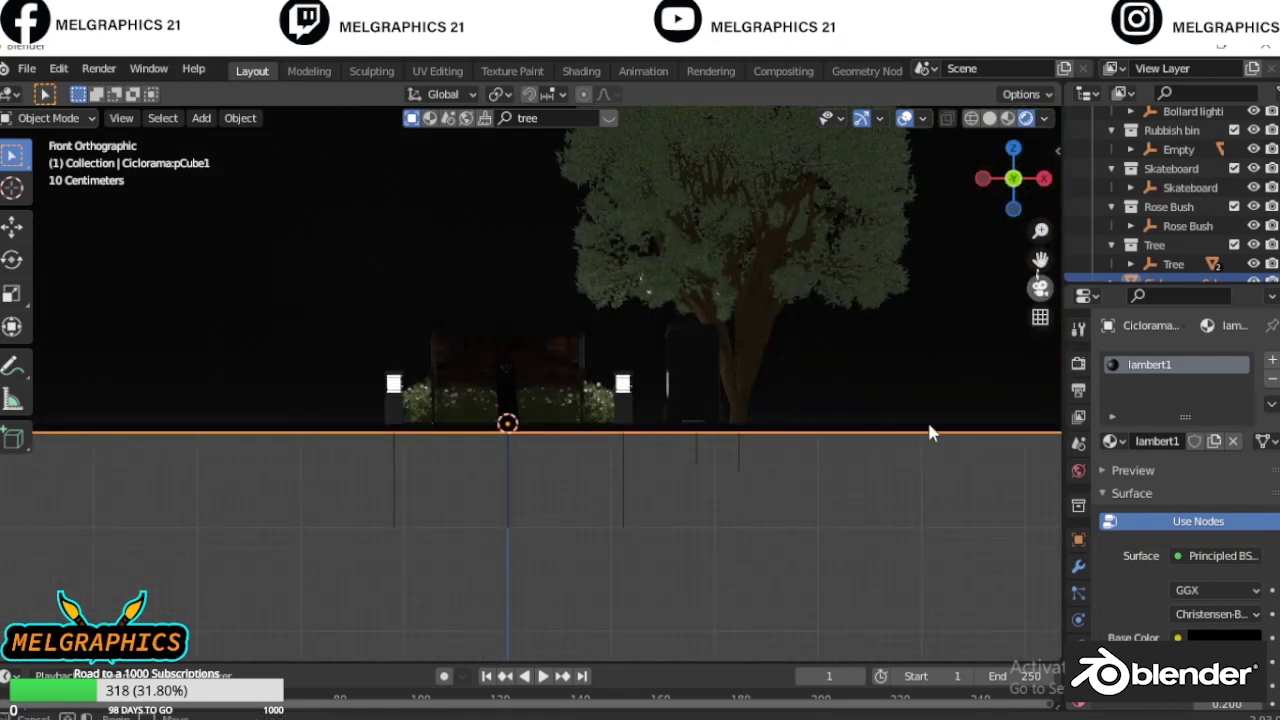
pyautogui.keyDown('shift'); pyautogui.scroll(2, 1023, 329); pyautogui.keyUp('shift')
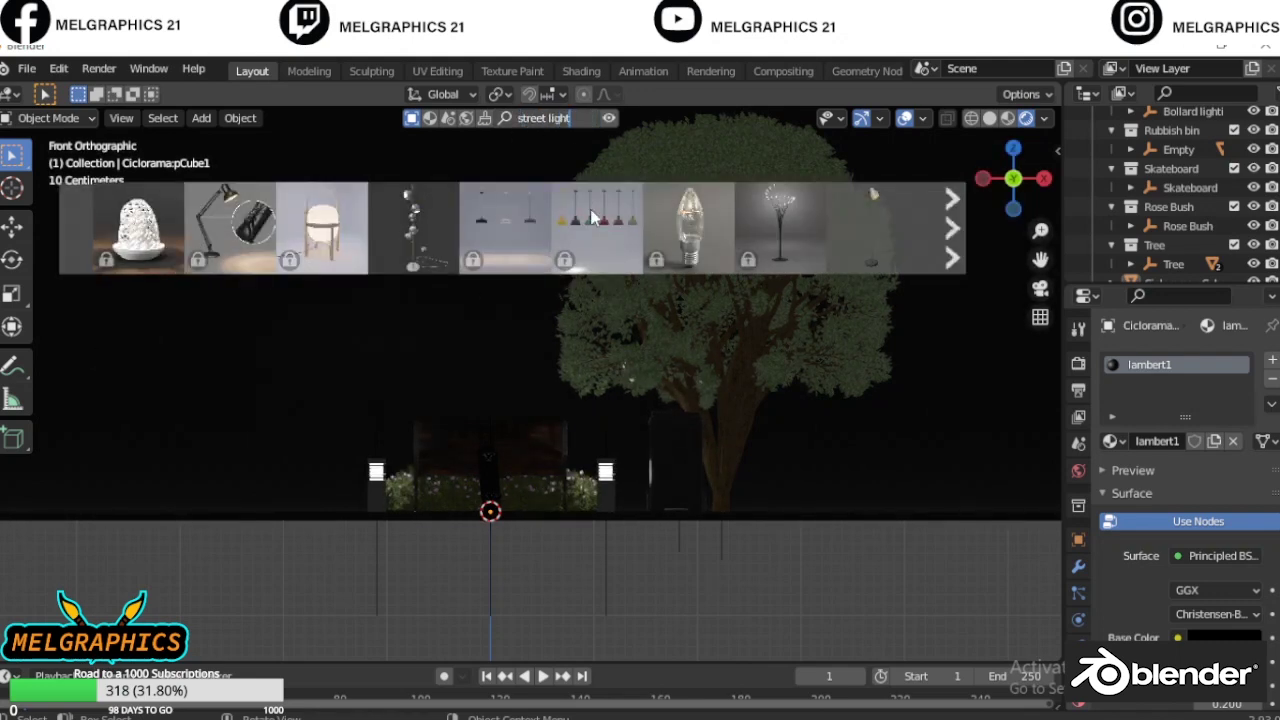
# Drop a street light asset into the scene and slide it along X to the bench's left
pyautogui.press('Return')
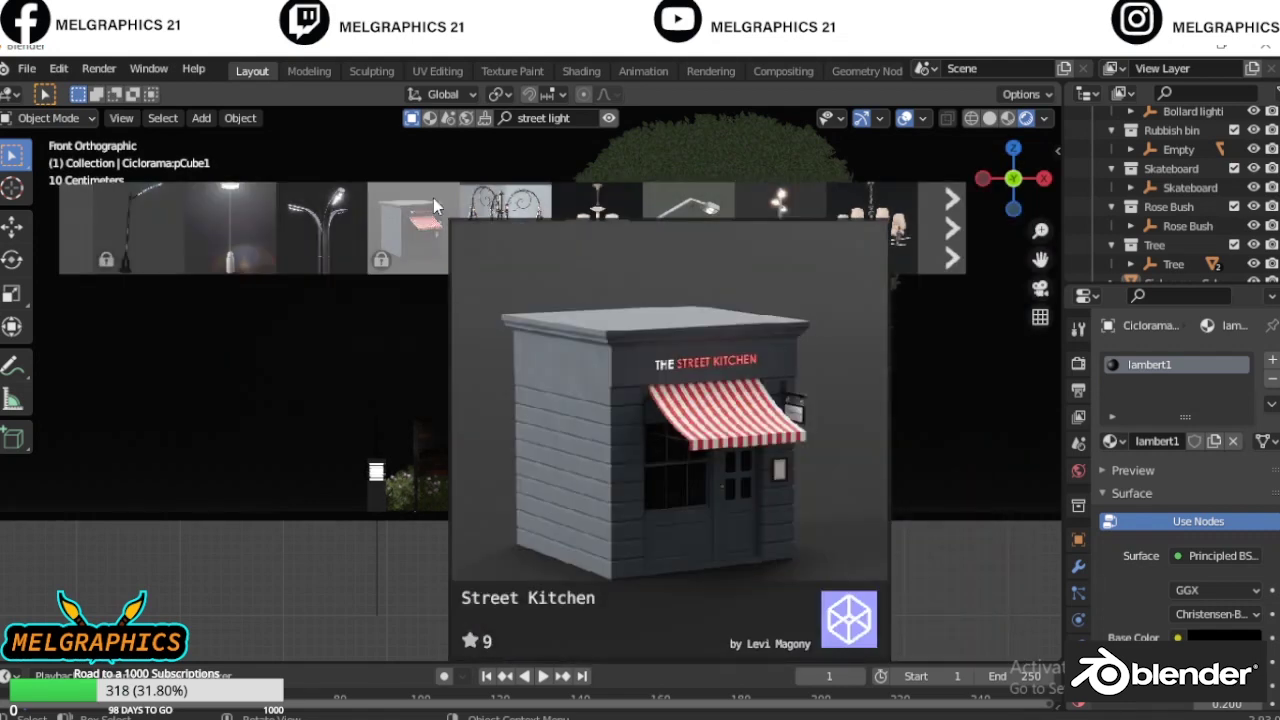
pyautogui.moveTo(253, 213); pyautogui.dragTo(490, 512)
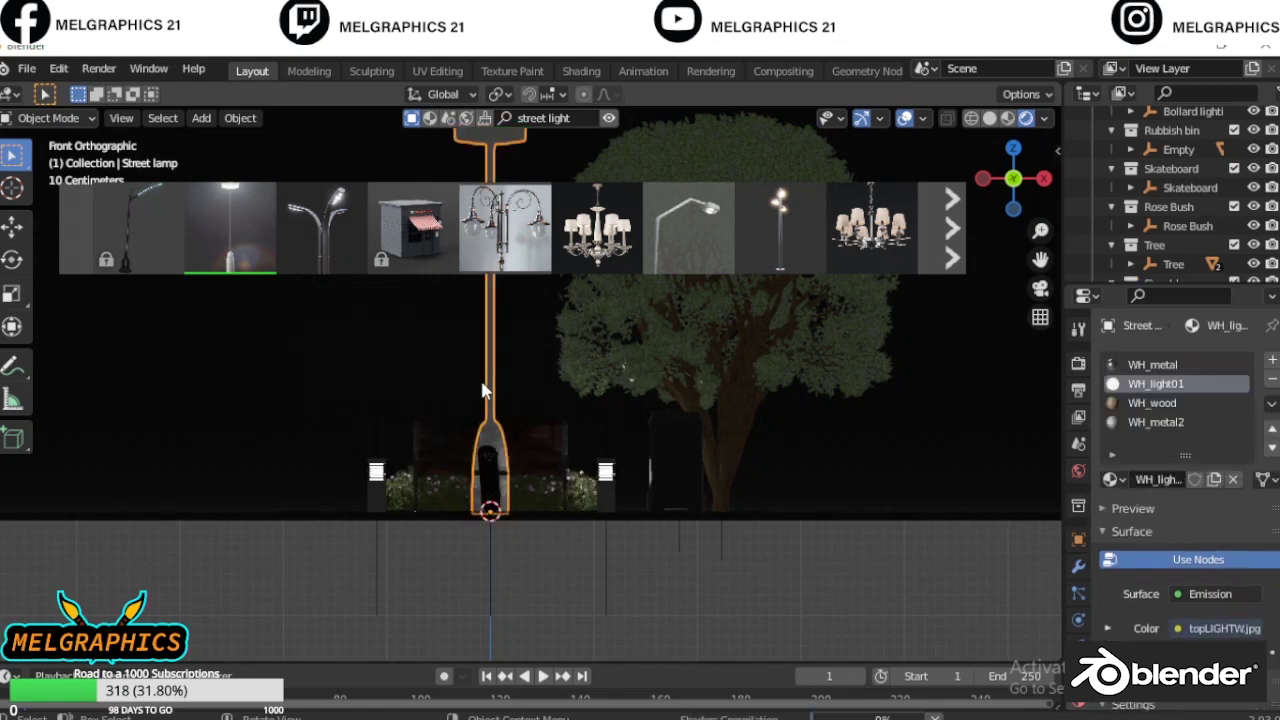
pyautogui.scroll(-3, 1092, 258)
pyautogui.press('g')
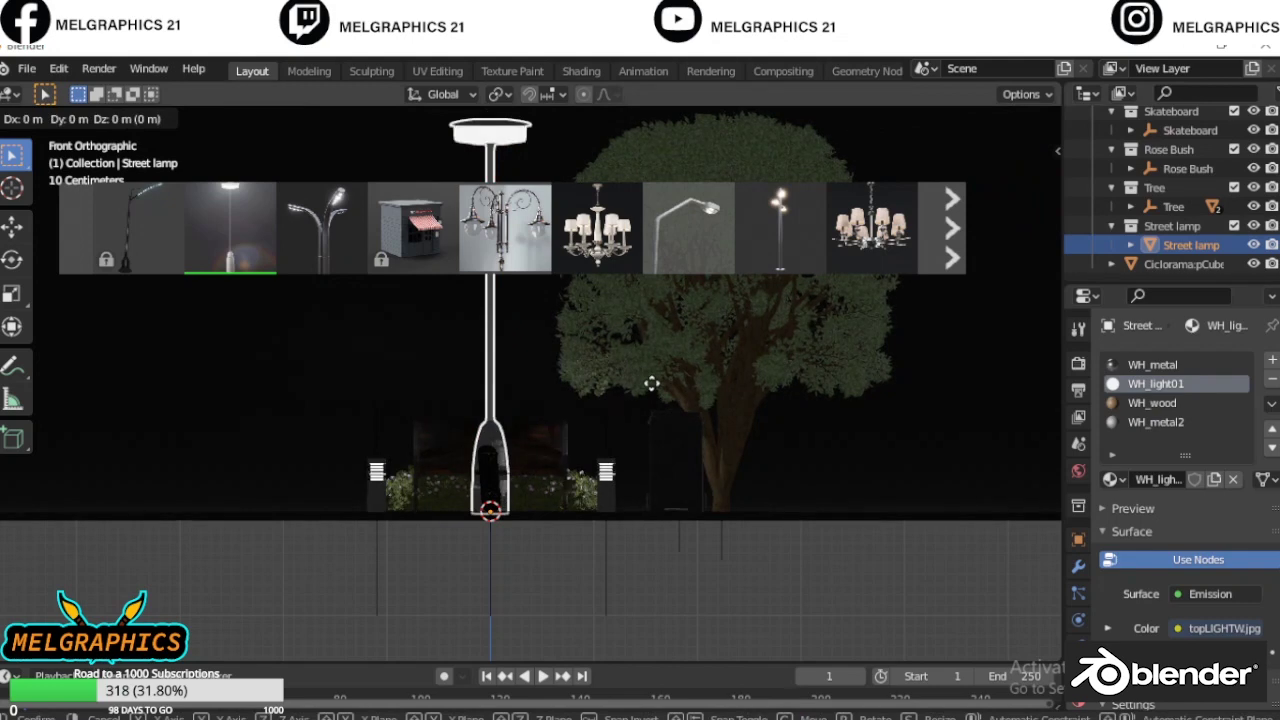
pyautogui.press('x')
pyautogui.click(449, 418)
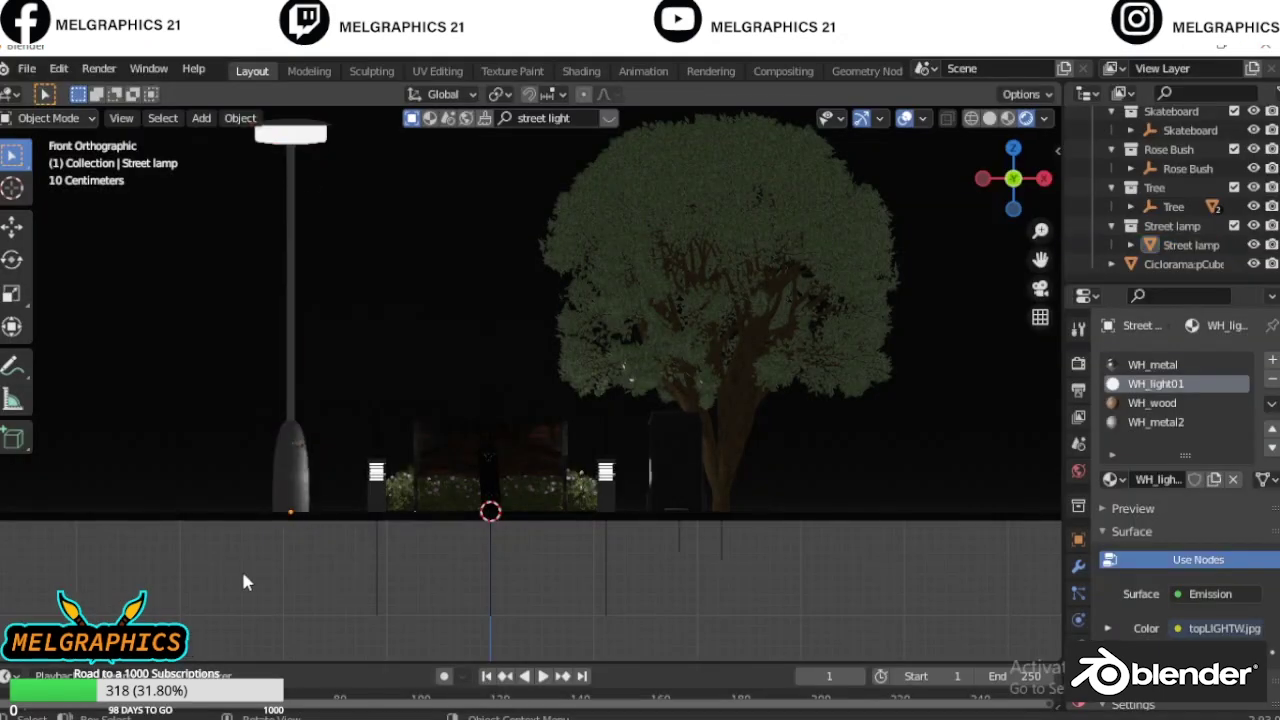
pyautogui.click(304, 142)
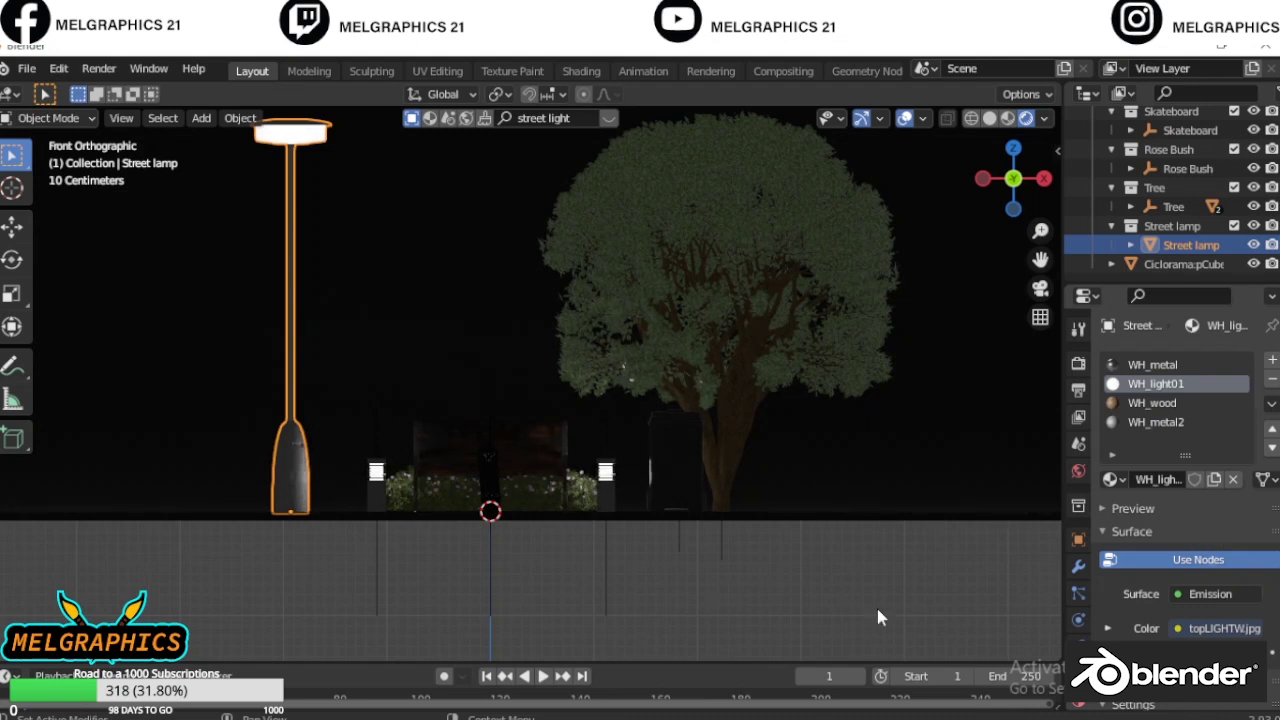
# Set both bollard point lights' Power to 50 W
pyautogui.click(605, 476)
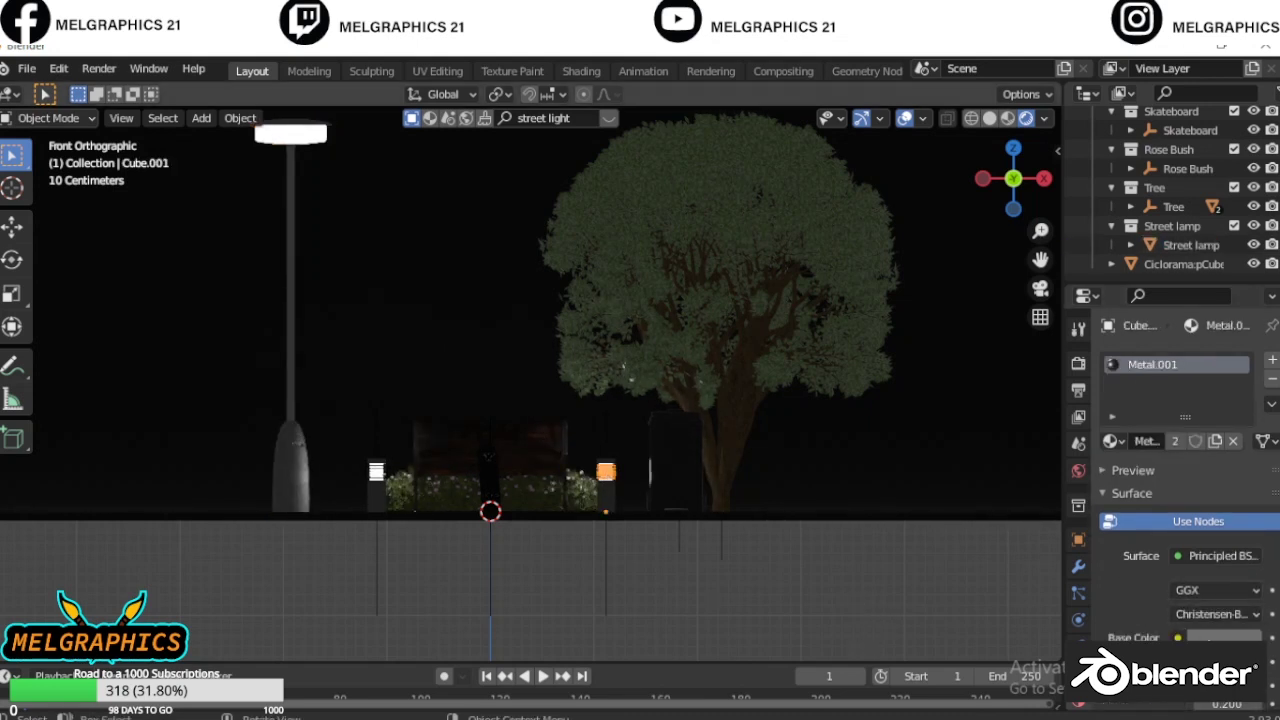
pyautogui.click(1078, 620)
pyautogui.click(606, 471)
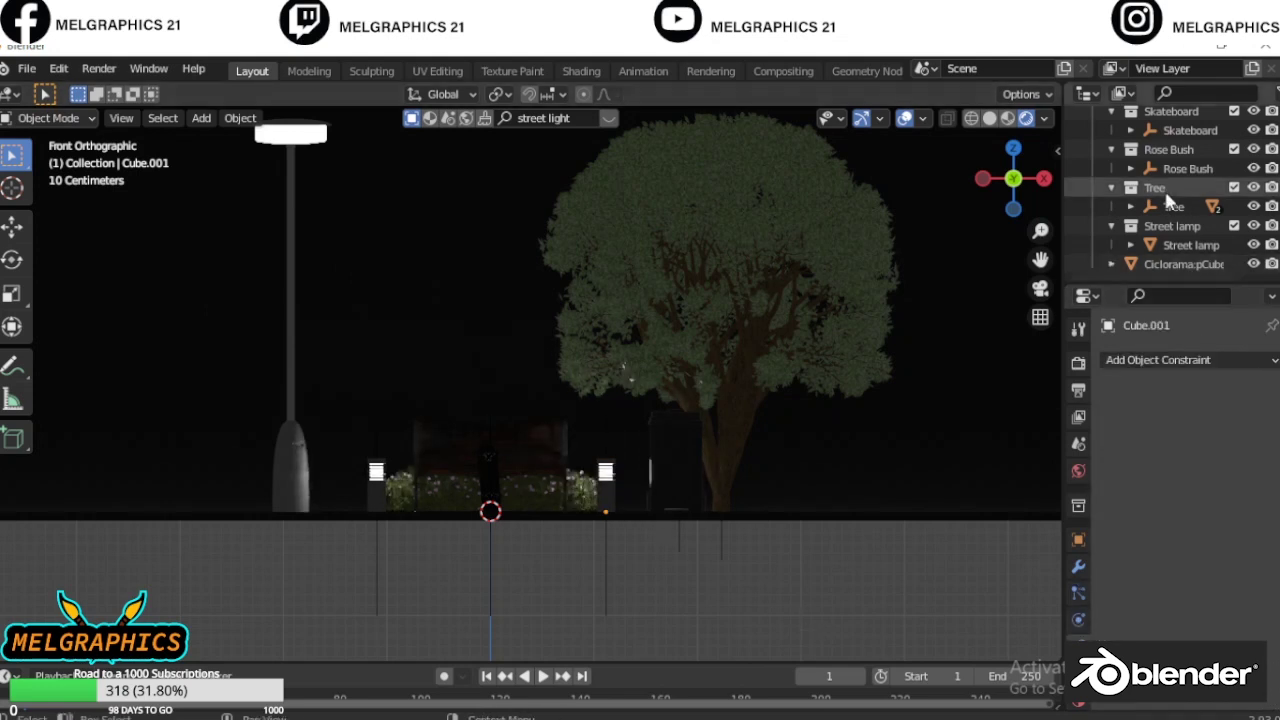
pyautogui.click(1078, 620)
pyautogui.doubleClick(1215, 485)
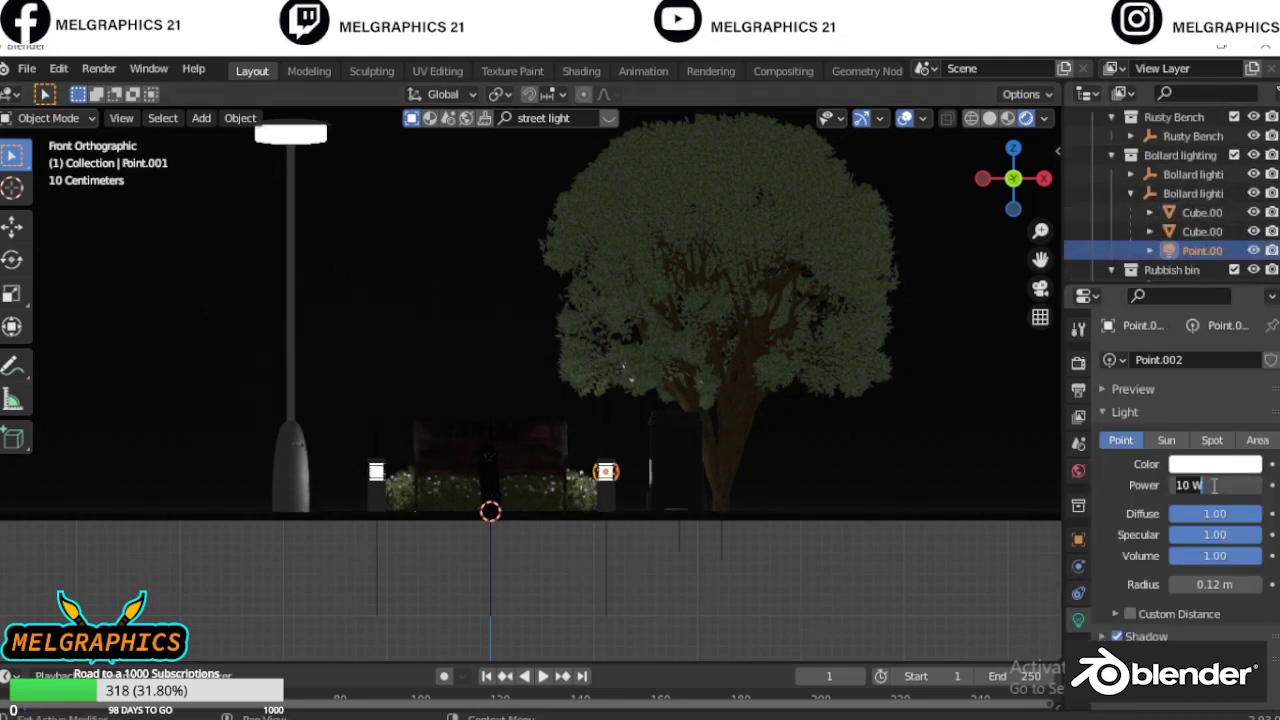
pyautogui.write('50')
pyautogui.press('Return')
pyautogui.click(1131, 174)
pyautogui.click(1194, 231)
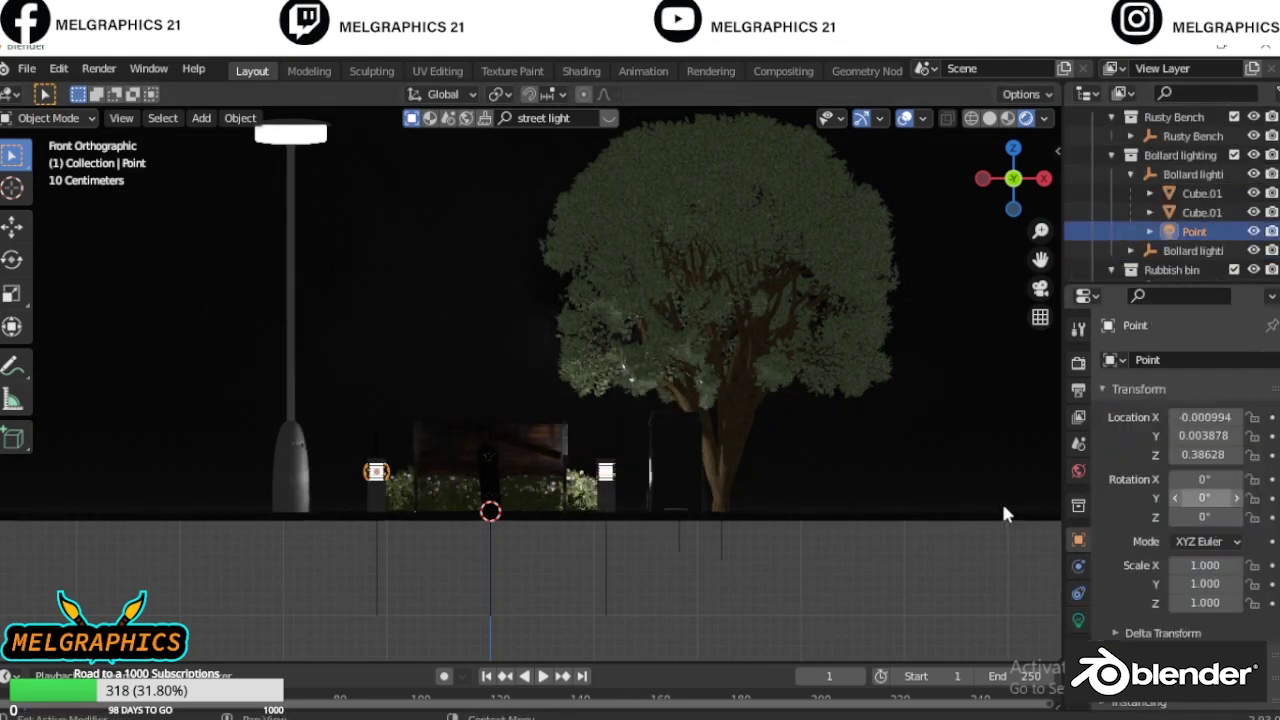
pyautogui.click(1078, 620)
pyautogui.press('Return')
pyautogui.click(290, 330)
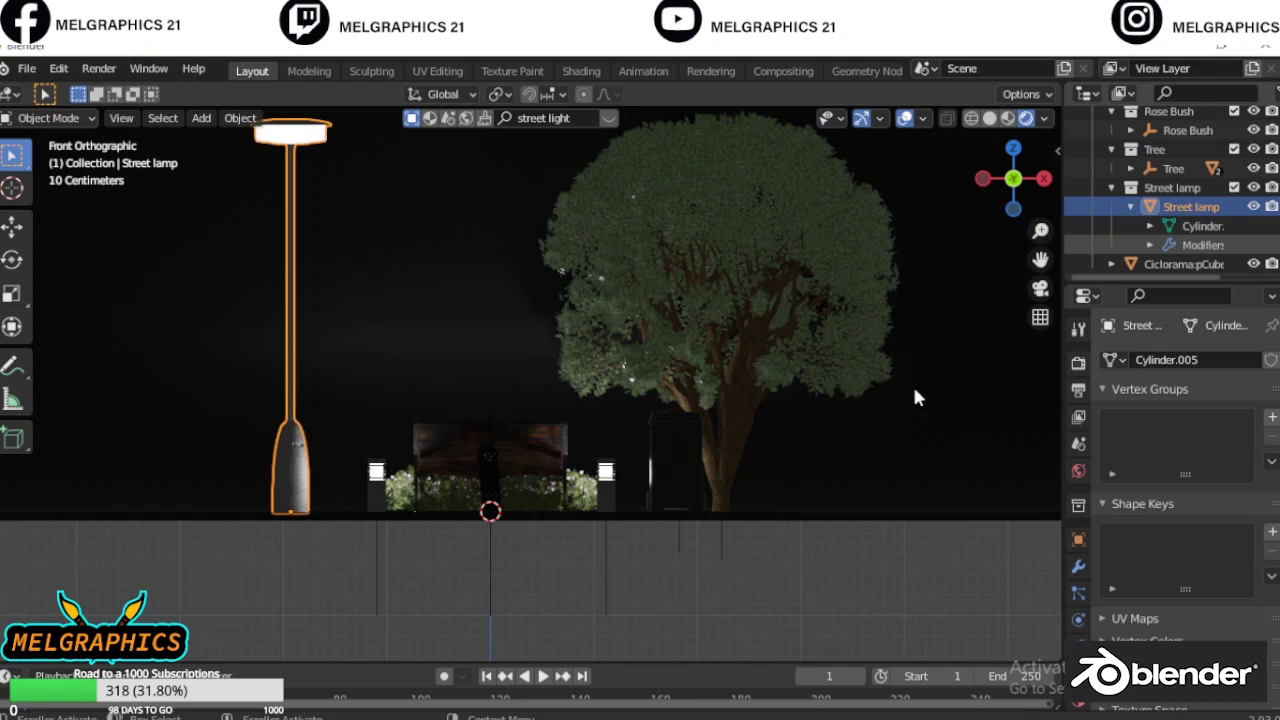
# Review the street lamp's WH_light01 Emission material, then deselect everything
pyautogui.click(918, 398)
pyautogui.click(305, 140)
pyautogui.scroll(-2, 1170, 460)
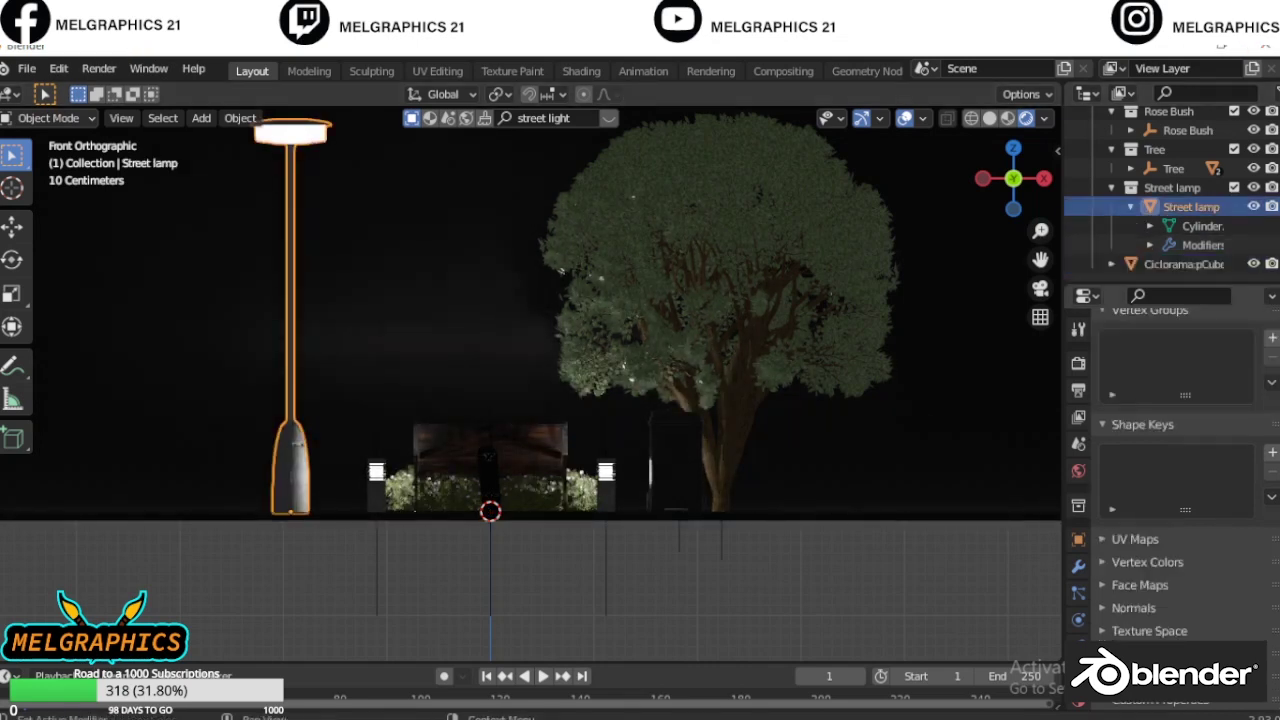
pyautogui.click(1078, 470)
pyautogui.scroll(3, 1223, 570)
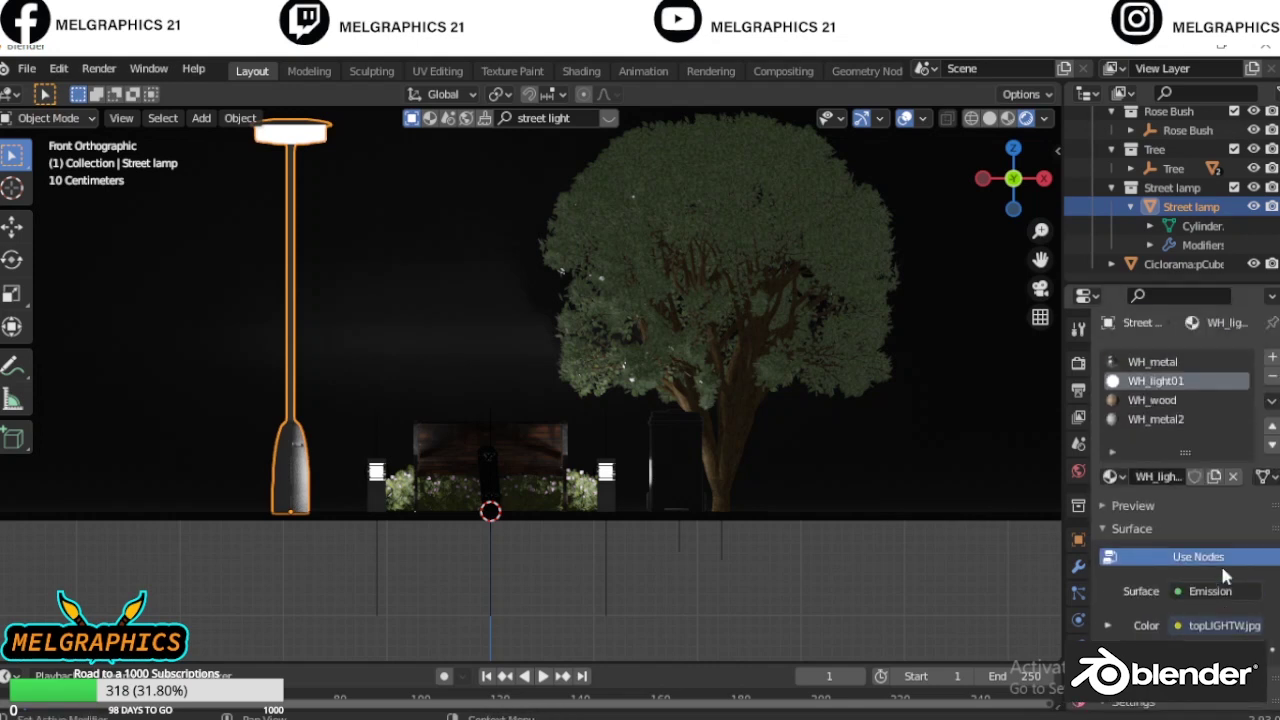
pyautogui.click(868, 626)
pyautogui.click(201, 118)
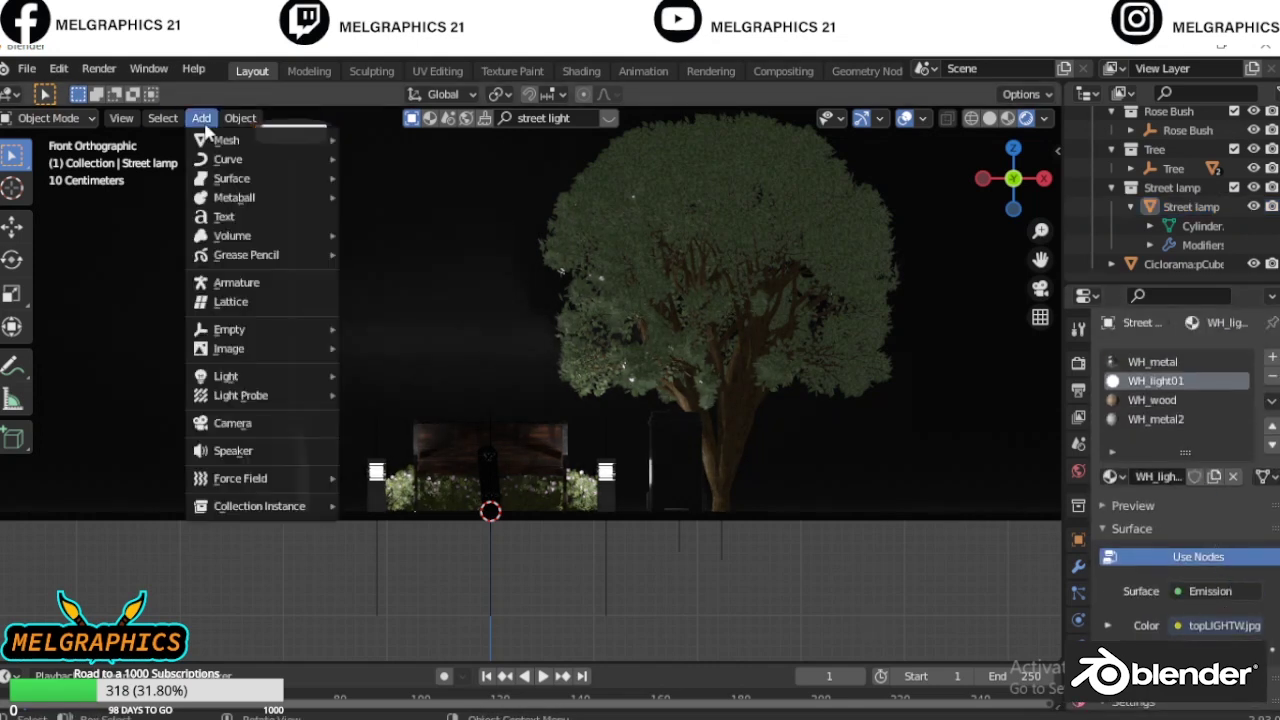
# Add a camera, move it forward along Y and raise it 1.435 m along Z
pyautogui.click(235, 423)
pyautogui.press('KP_3')
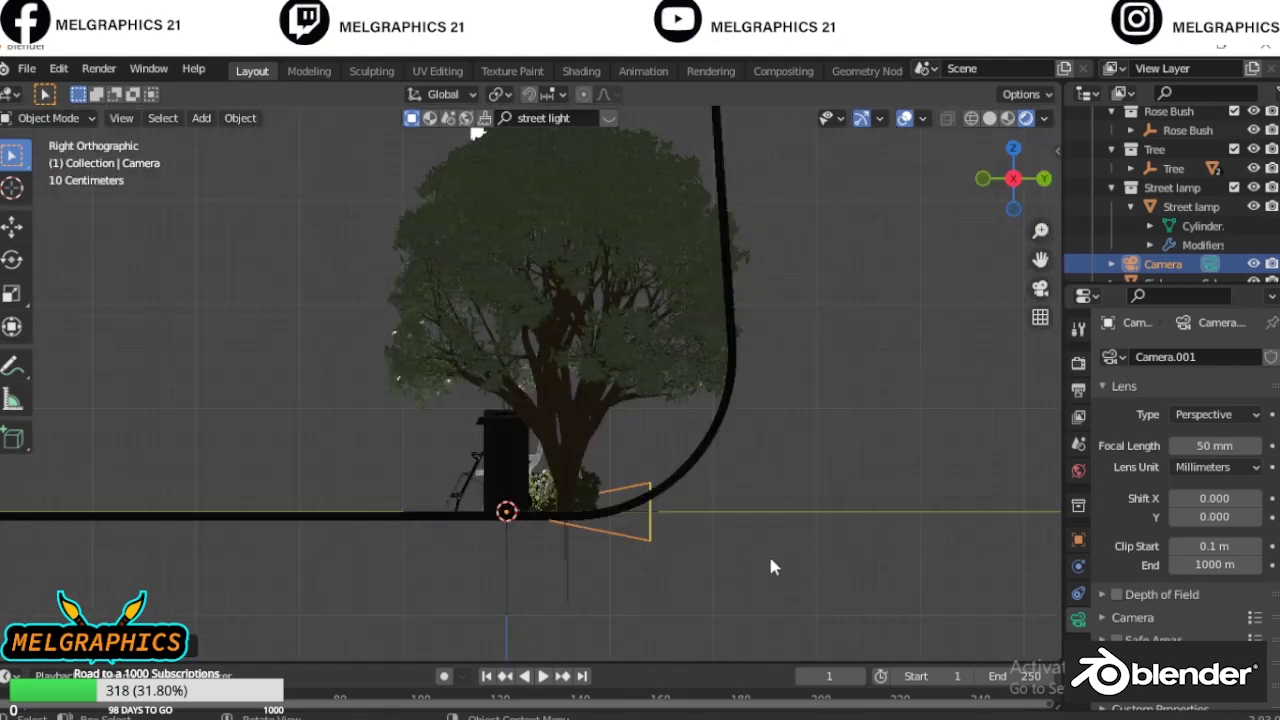
pyautogui.press('g')
pyautogui.press('y')
pyautogui.click(130, 470)
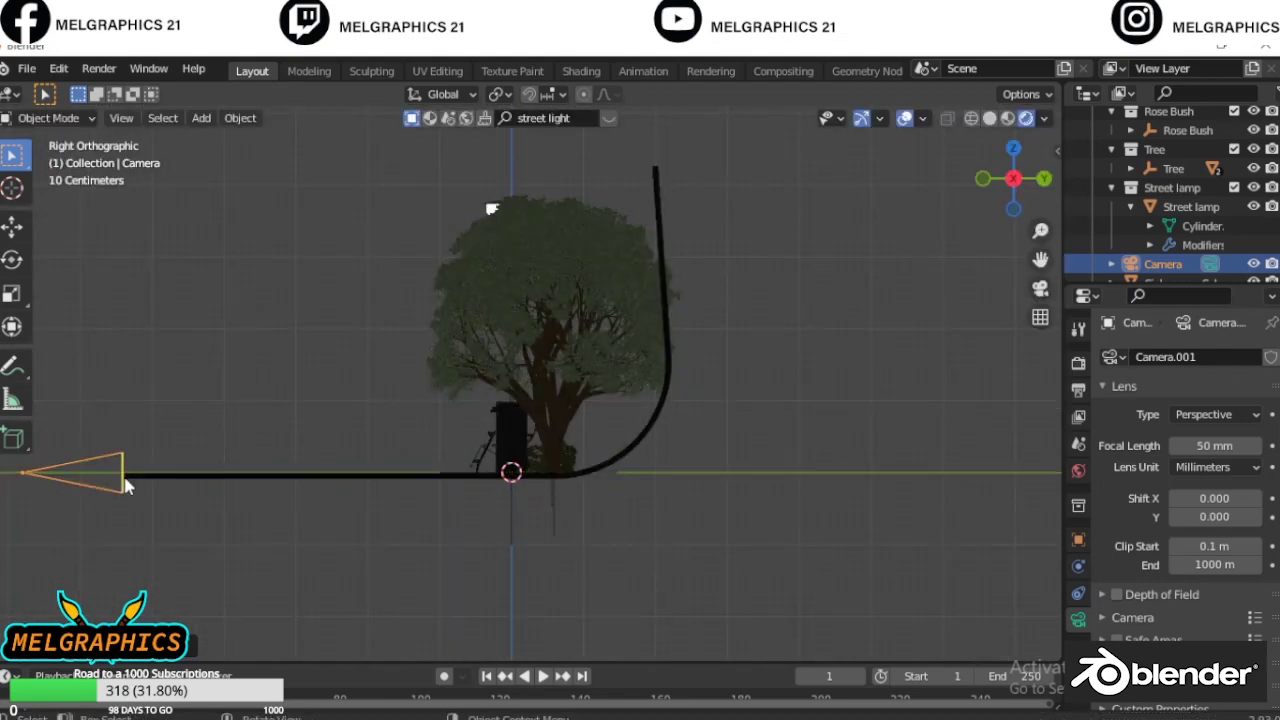
pyautogui.press('g')
pyautogui.press('z')
pyautogui.click(134, 390)
pyautogui.press('KP_0')
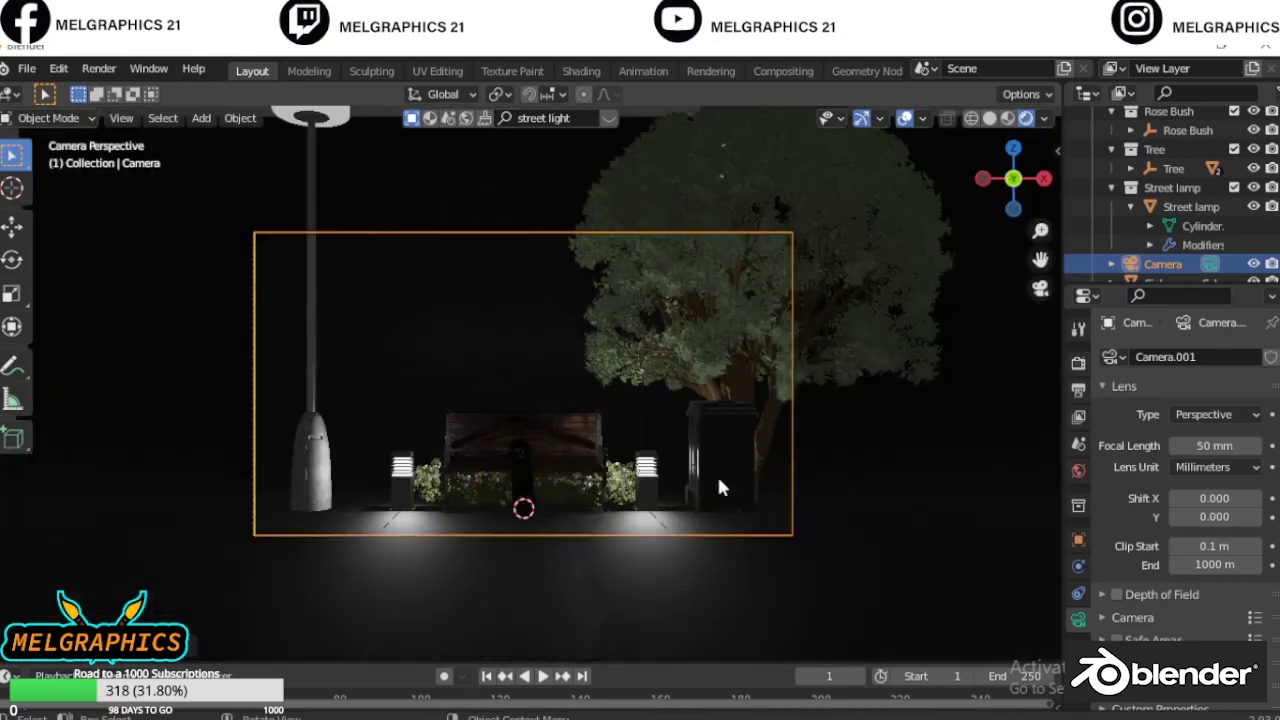
pyautogui.press('KP_0')
pyautogui.press('KP_1')
# Scale the street lamp down to about 0.71 and check it through the camera
pyautogui.click(363, 215)
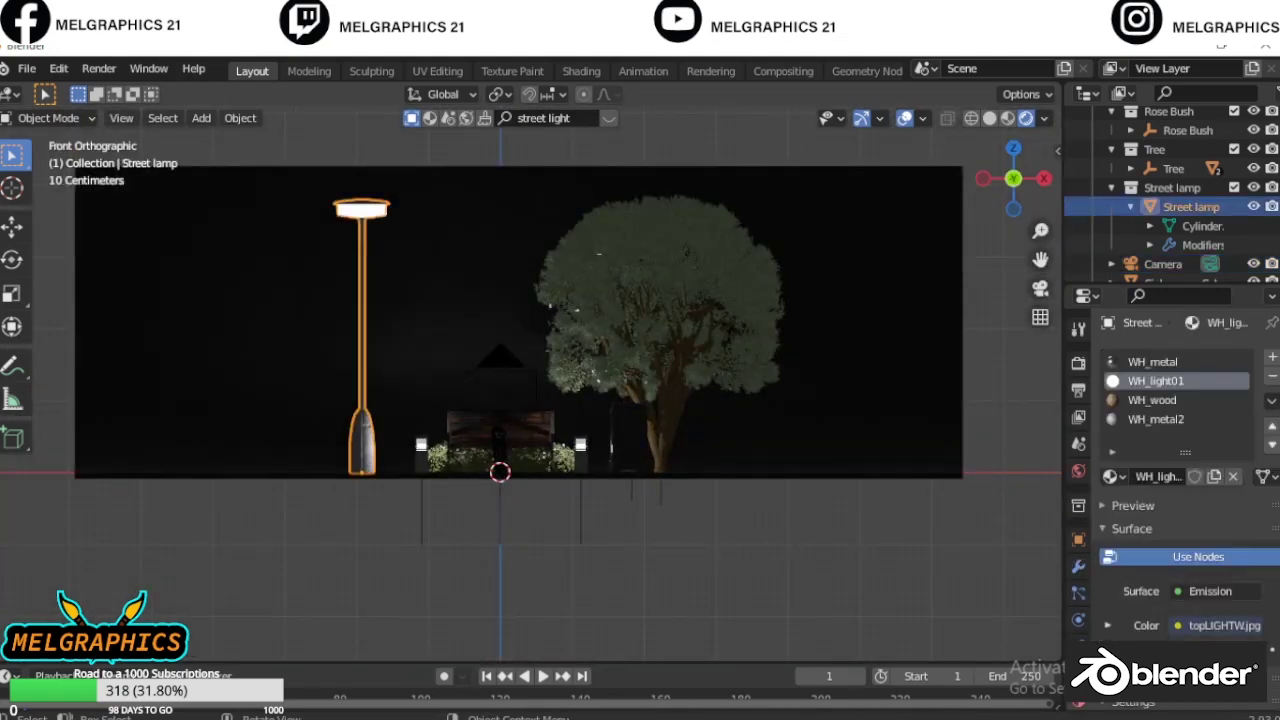
pyautogui.press('s')
pyautogui.click(762, 567)
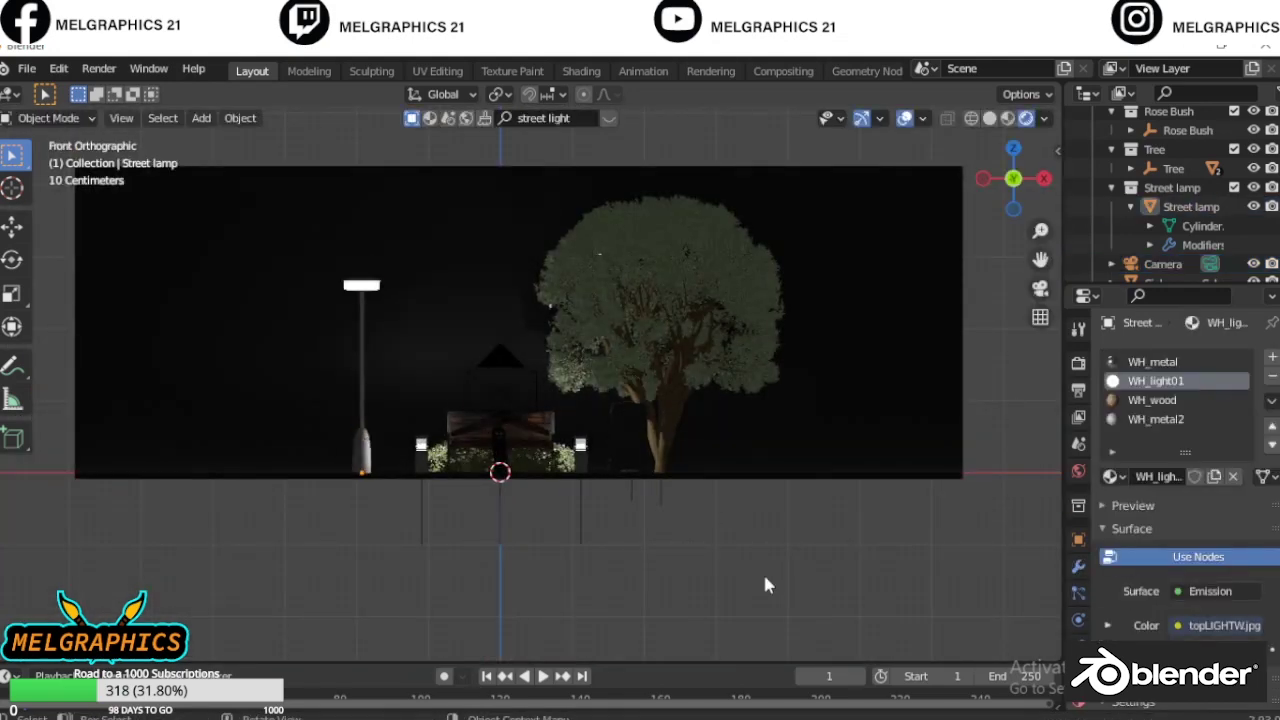
pyautogui.press('KP_0')
pyautogui.press('KP_1')
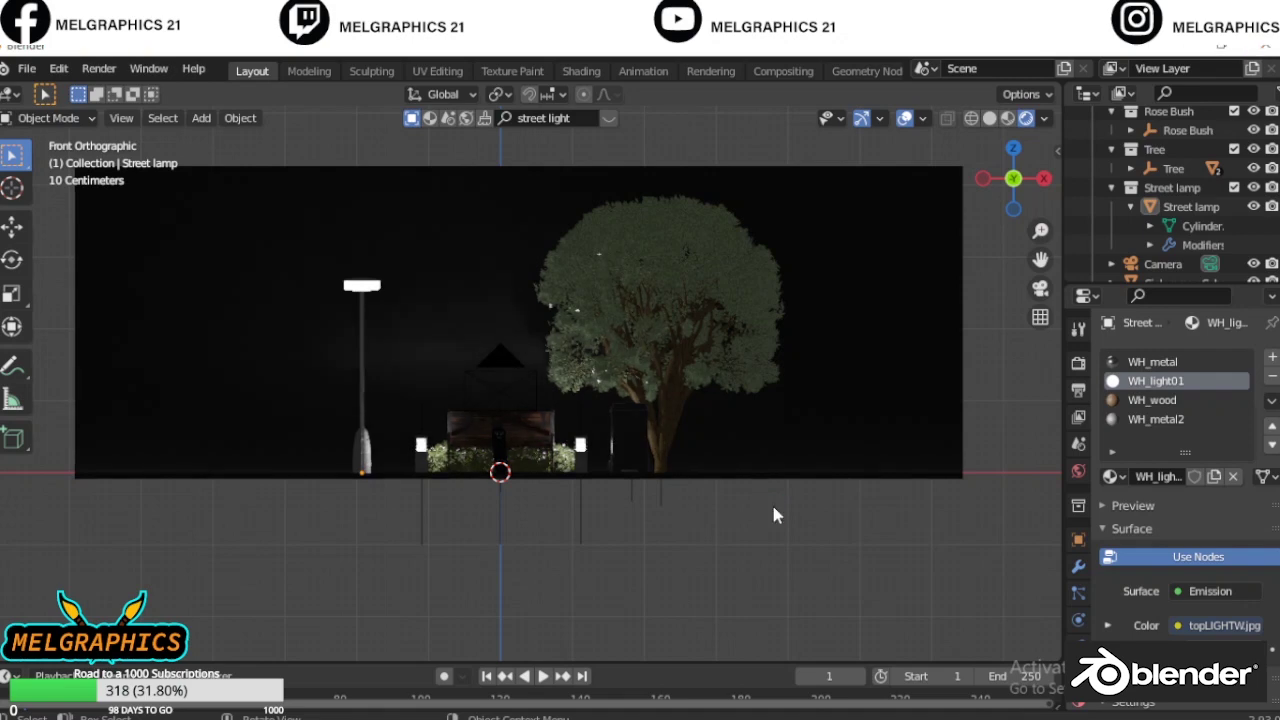
pyautogui.press('KP_0')
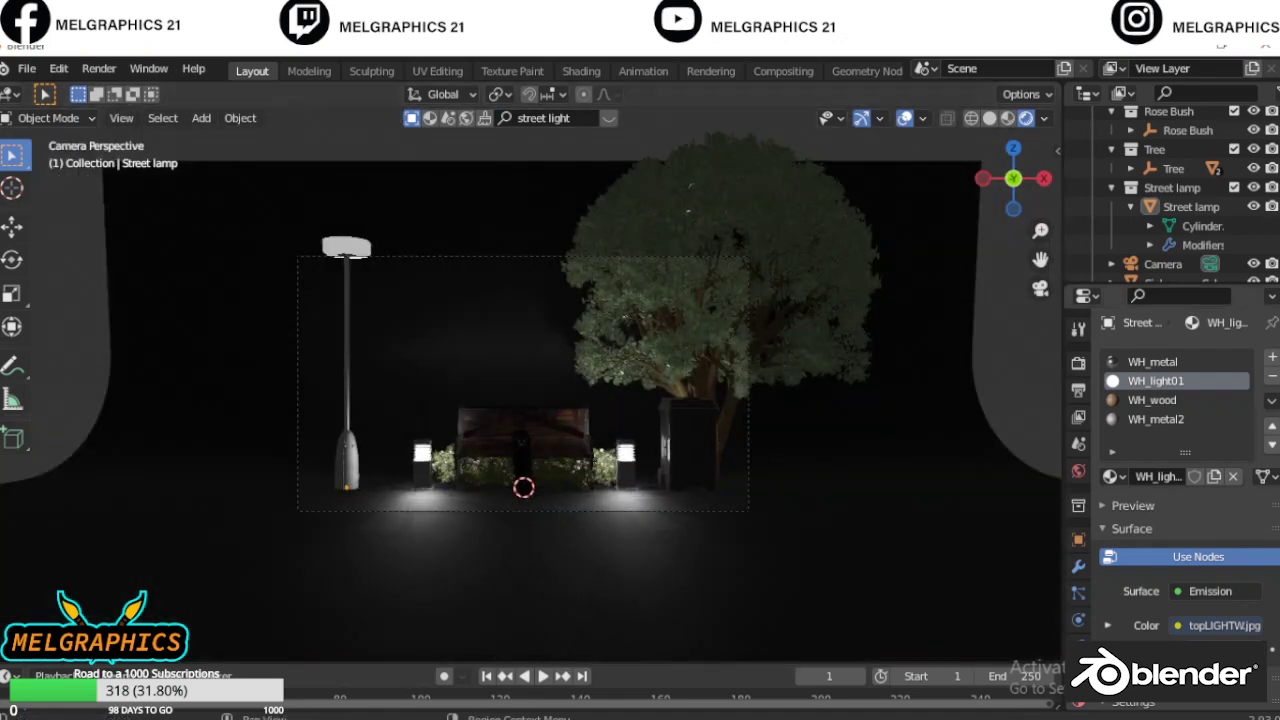
# Set the camera's focal length to 26 mm
pyautogui.click(745, 512)
pyautogui.click(746, 511)
pyautogui.moveTo(1214, 445); pyautogui.dragTo(1150, 445)
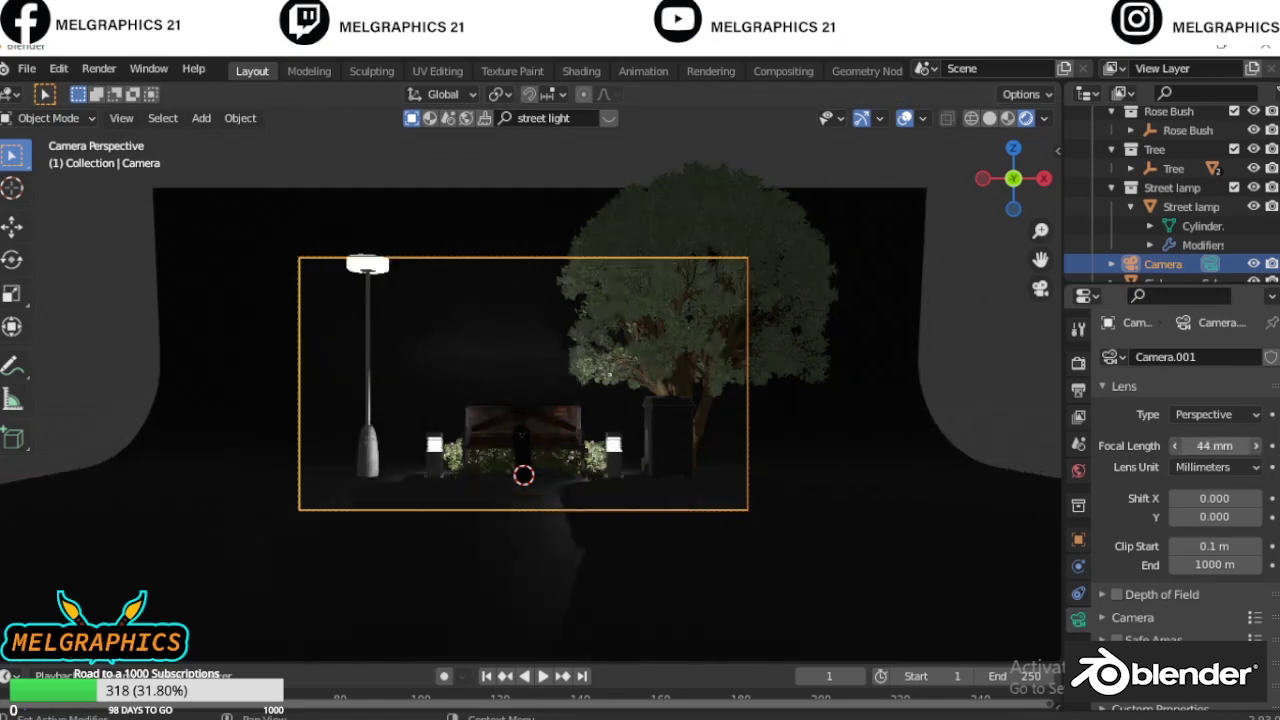
# Scale the cyclorama backdrop up by 1.13 to fill the wider shot
pyautogui.click(881, 540)
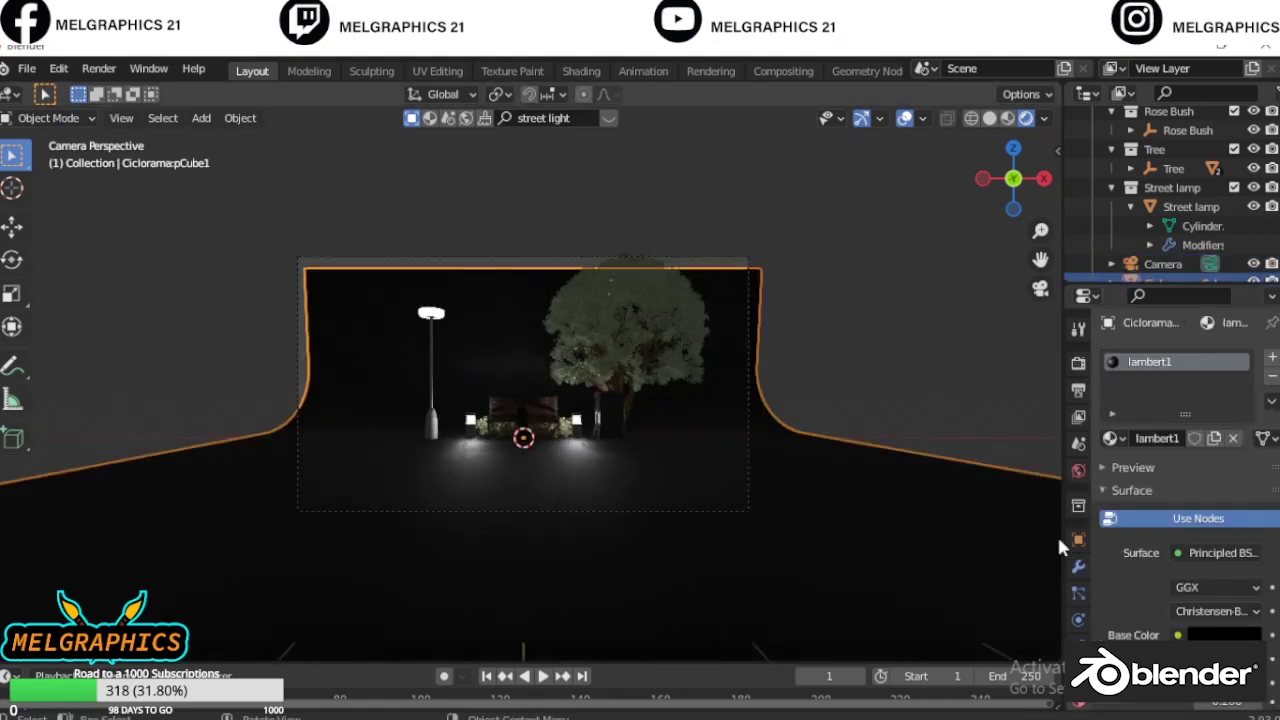
pyautogui.press('KP_3')
pyautogui.press('s')
pyautogui.click(925, 578)
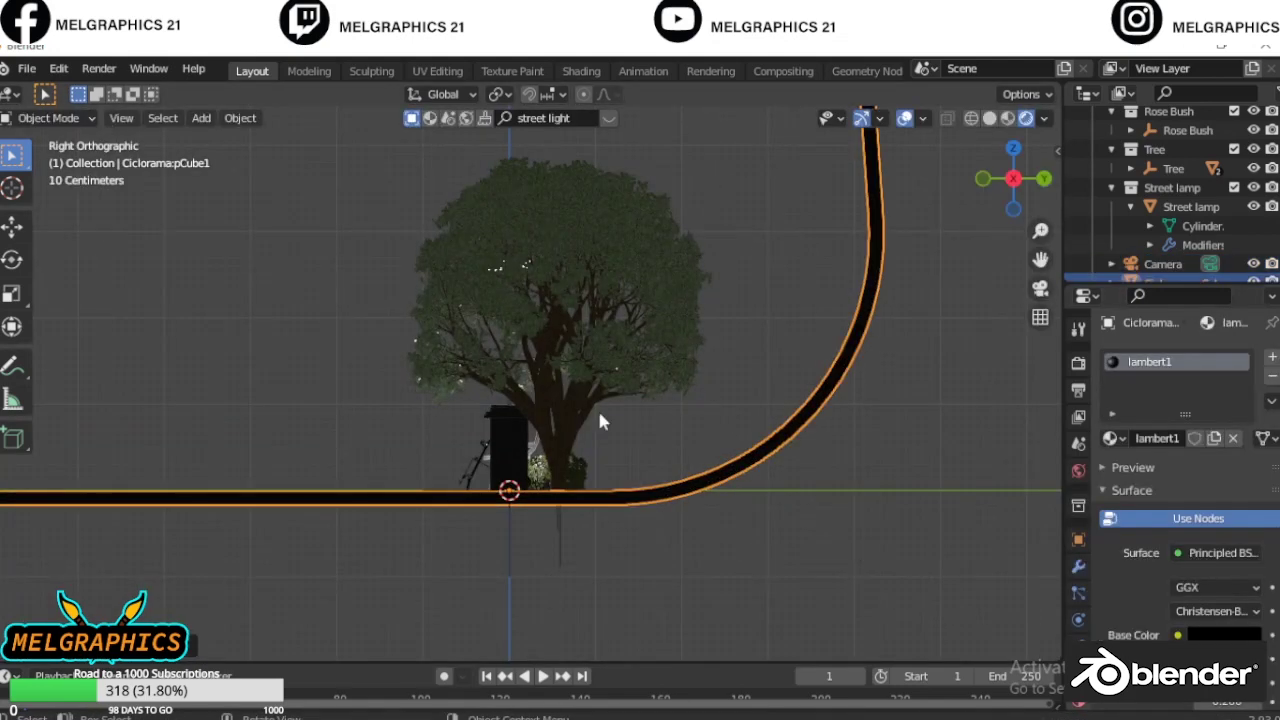
pyautogui.press('KP_0')
pyautogui.click(911, 601)
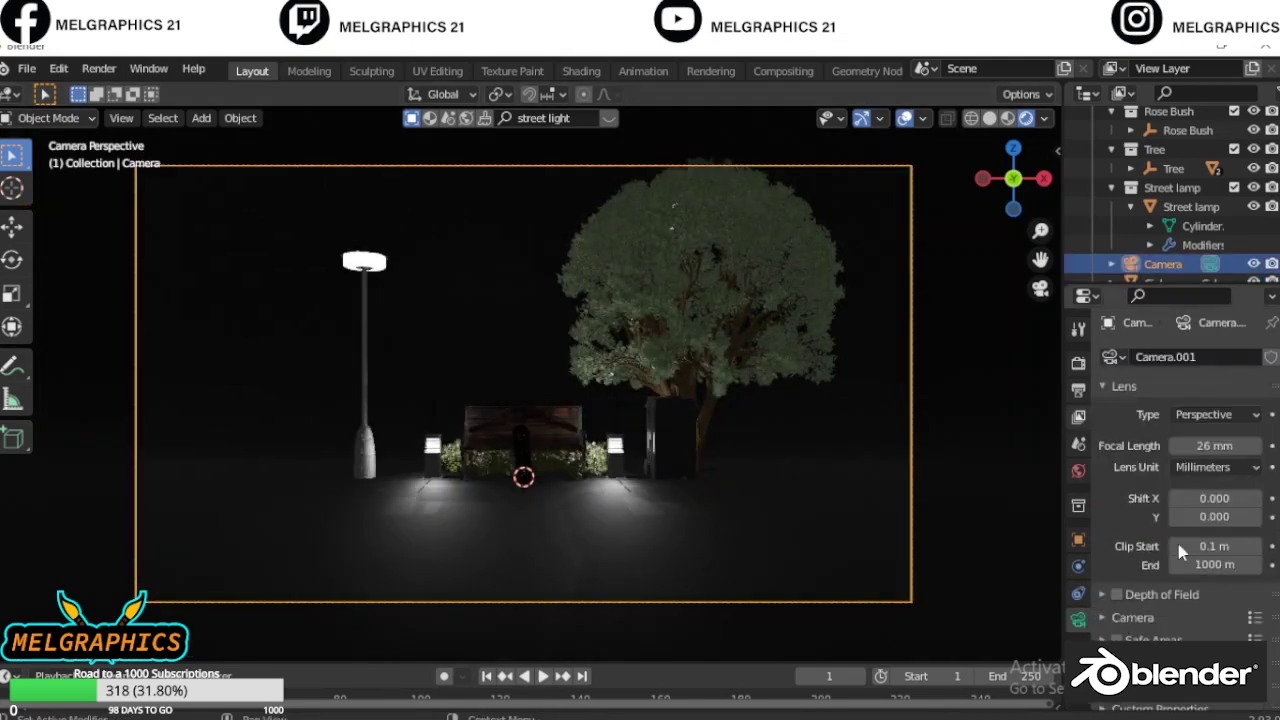
# Rotate the camera to X 96.4° and Z -4.1° with a 35 mm focal length
pyautogui.press('n')
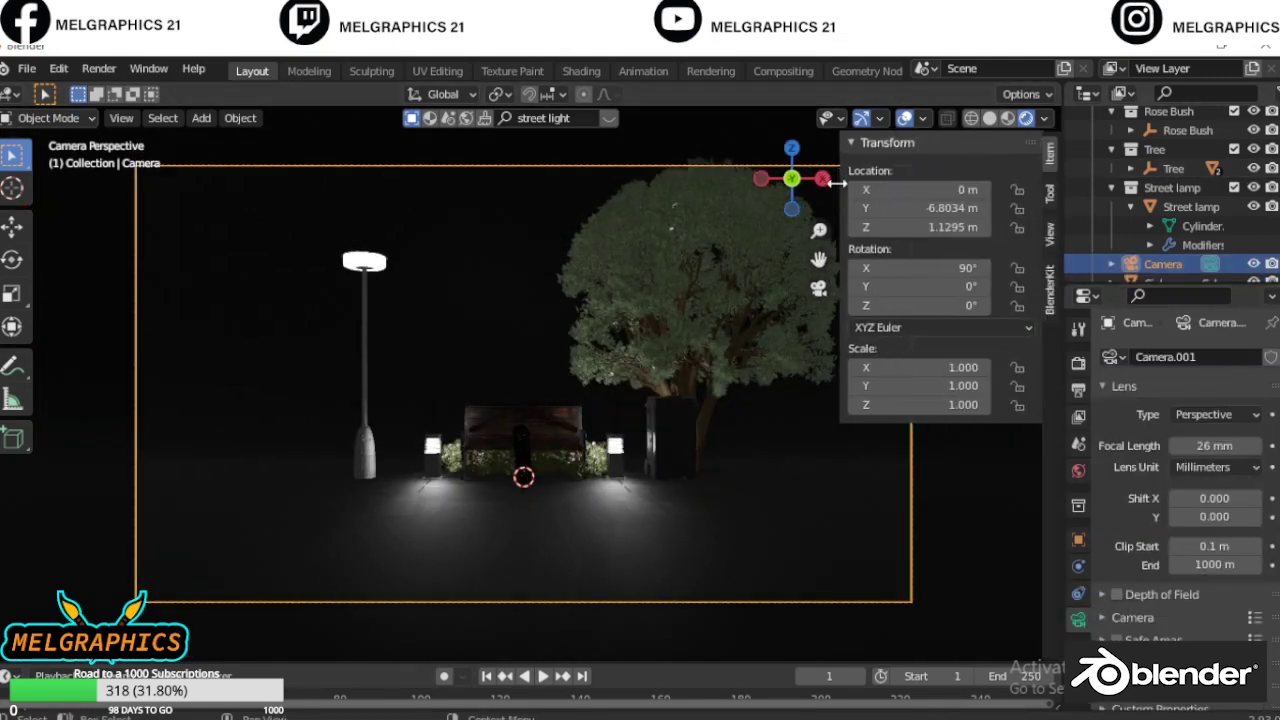
pyautogui.moveTo(940, 305)
pyautogui.mouseDown()
pyautogui.moveTo(905, 305)
pyautogui.moveTo(960, 305)
pyautogui.moveTo(945, 268)
pyautogui.moveTo(965, 268)
pyautogui.mouseUp()
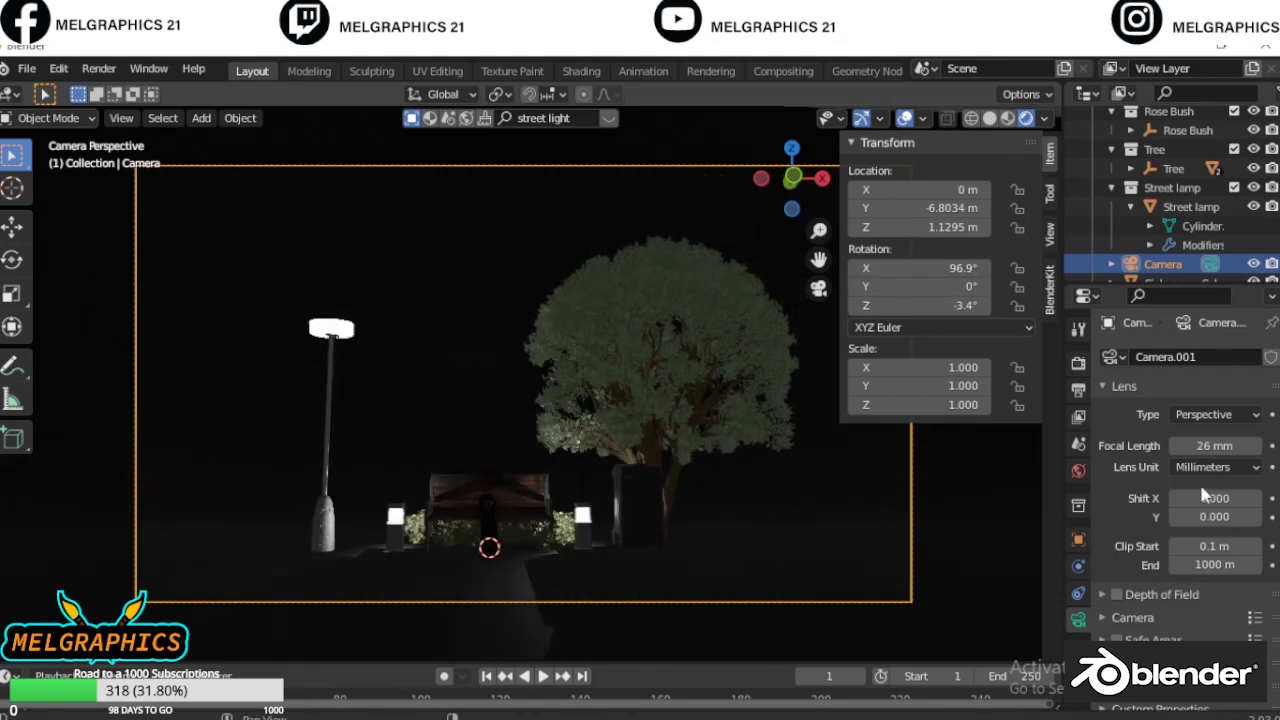
pyautogui.moveTo(1214, 445)
pyautogui.mouseDown()
pyautogui.moveTo(1190, 445)
pyautogui.moveTo(1240, 445)
pyautogui.mouseUp()
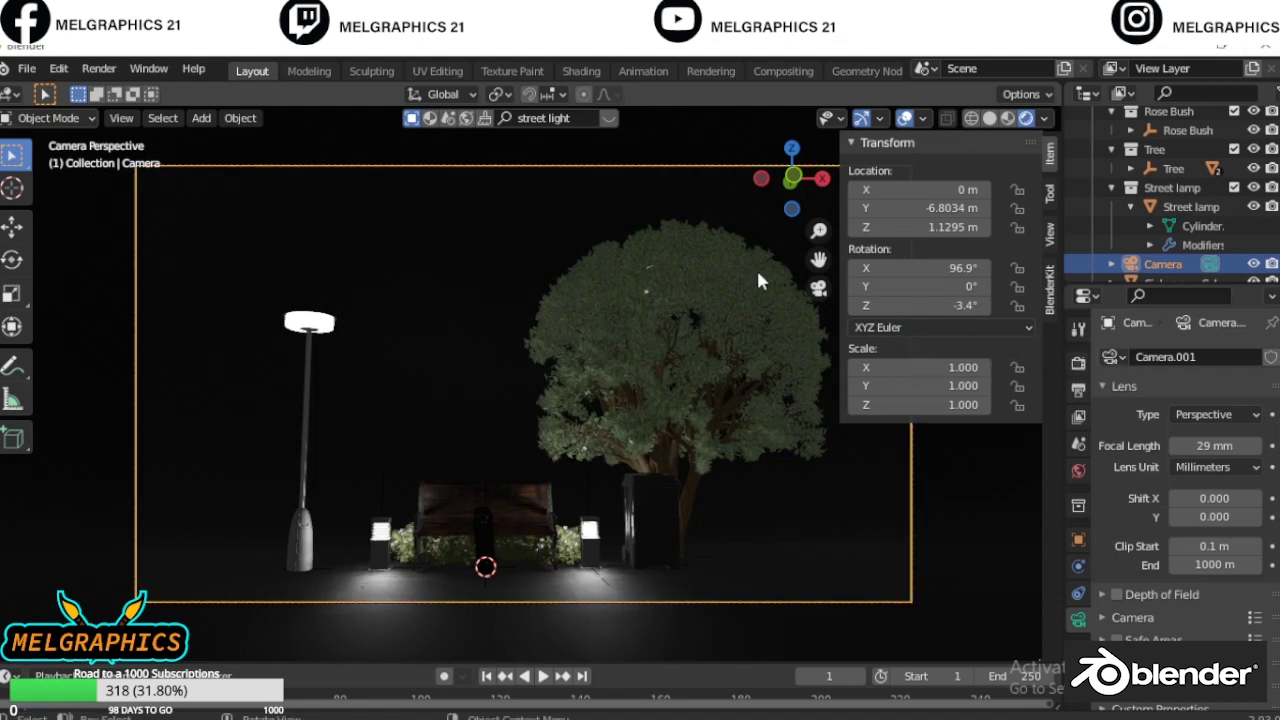
pyautogui.moveTo(915, 305); pyautogui.dragTo(929, 306)
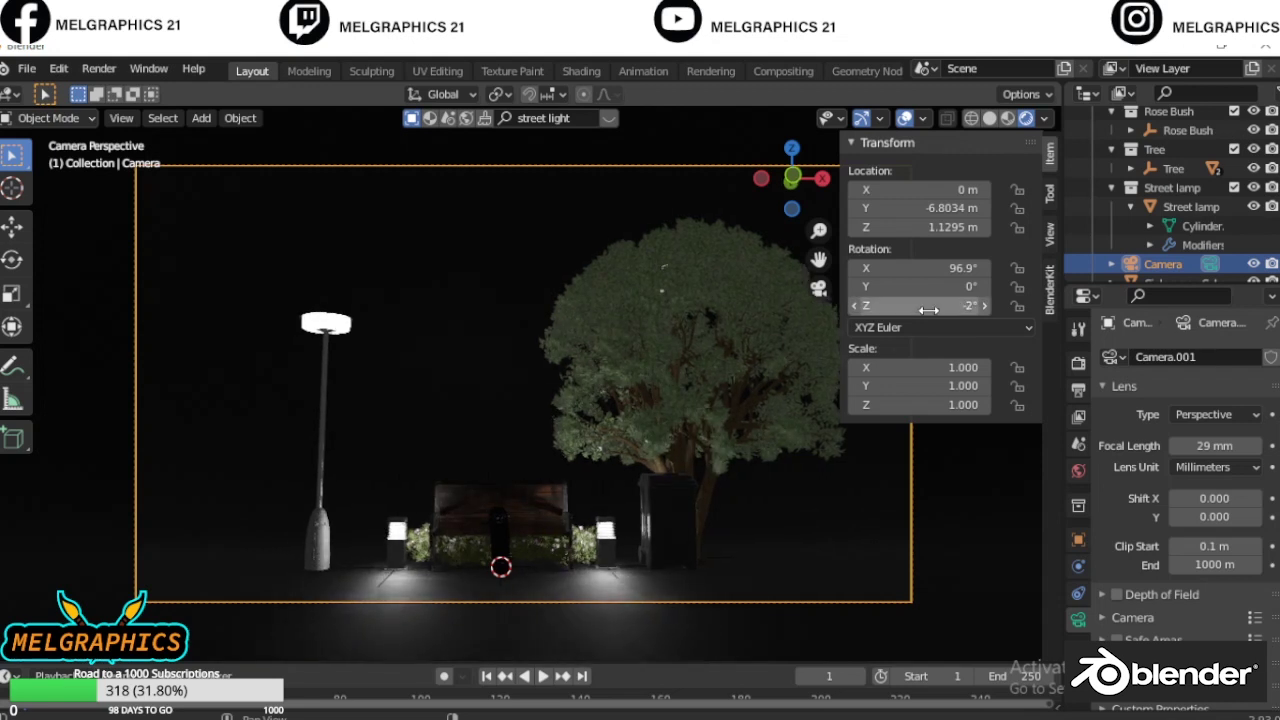
pyautogui.moveTo(929, 306); pyautogui.dragTo(911, 320)
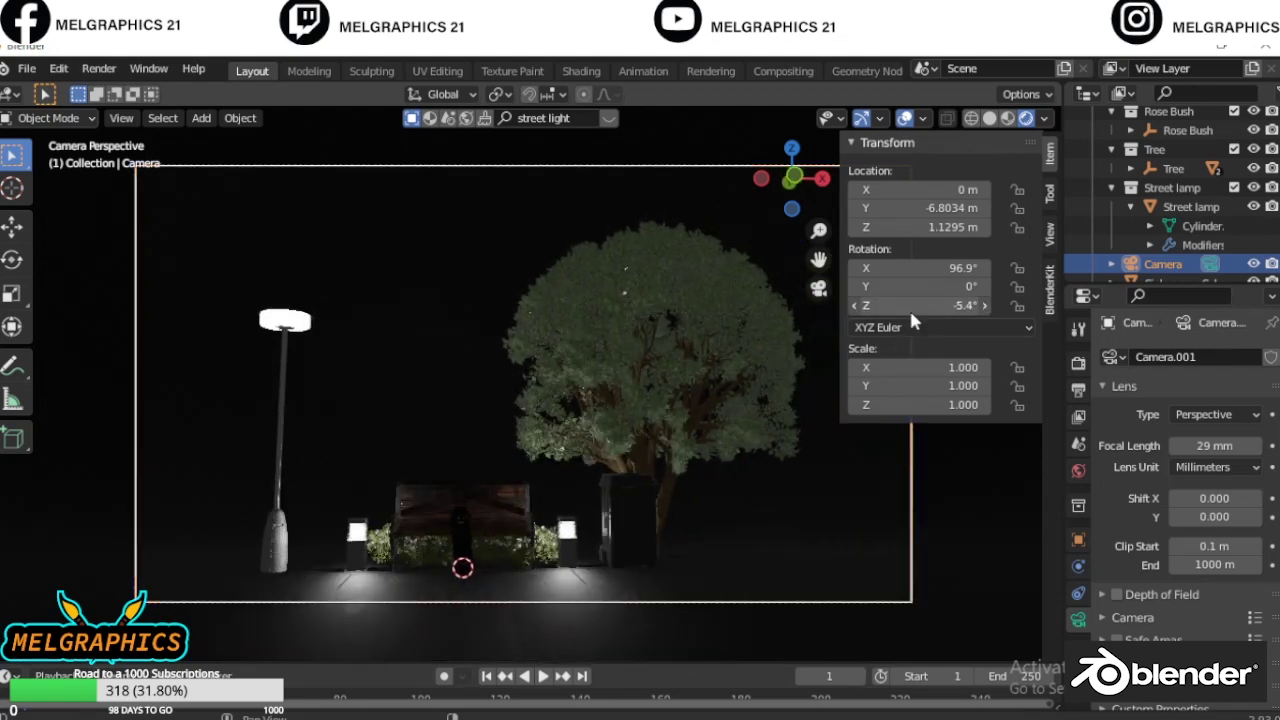
pyautogui.moveTo(937, 306); pyautogui.dragTo(948, 306)
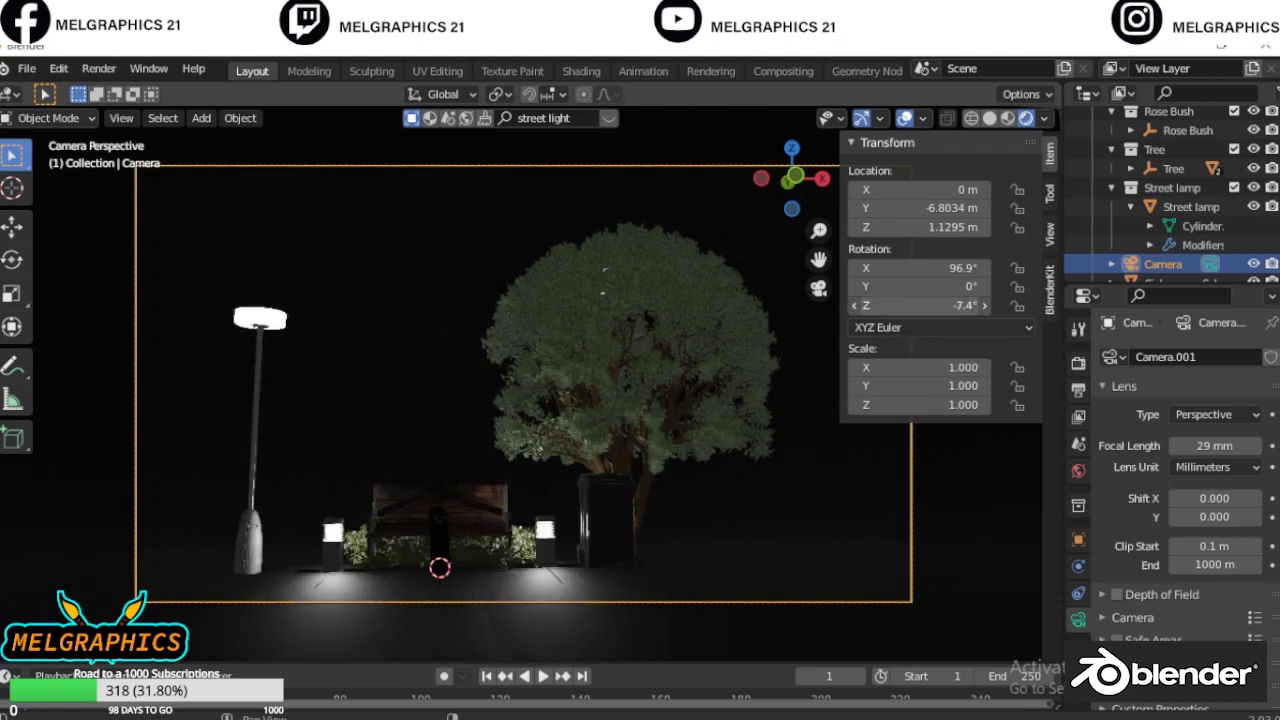
pyautogui.click(1218, 449)
pyautogui.write('35')
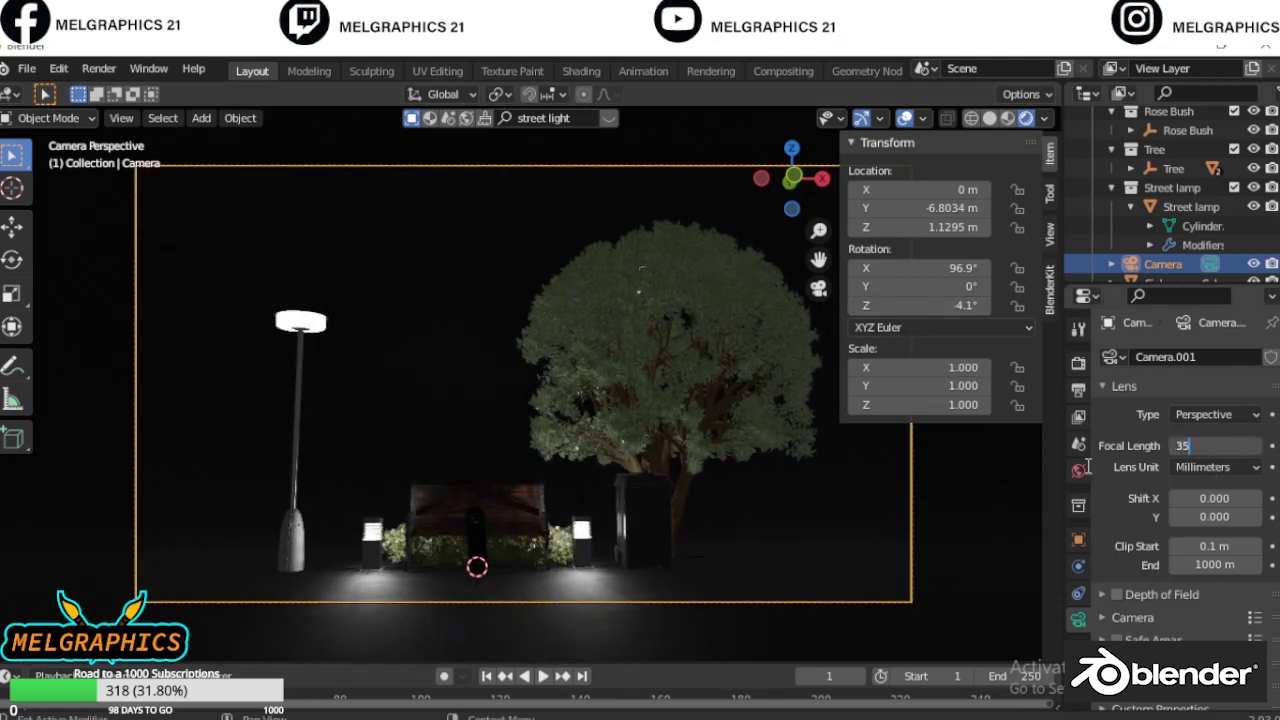
pyautogui.press('Return')
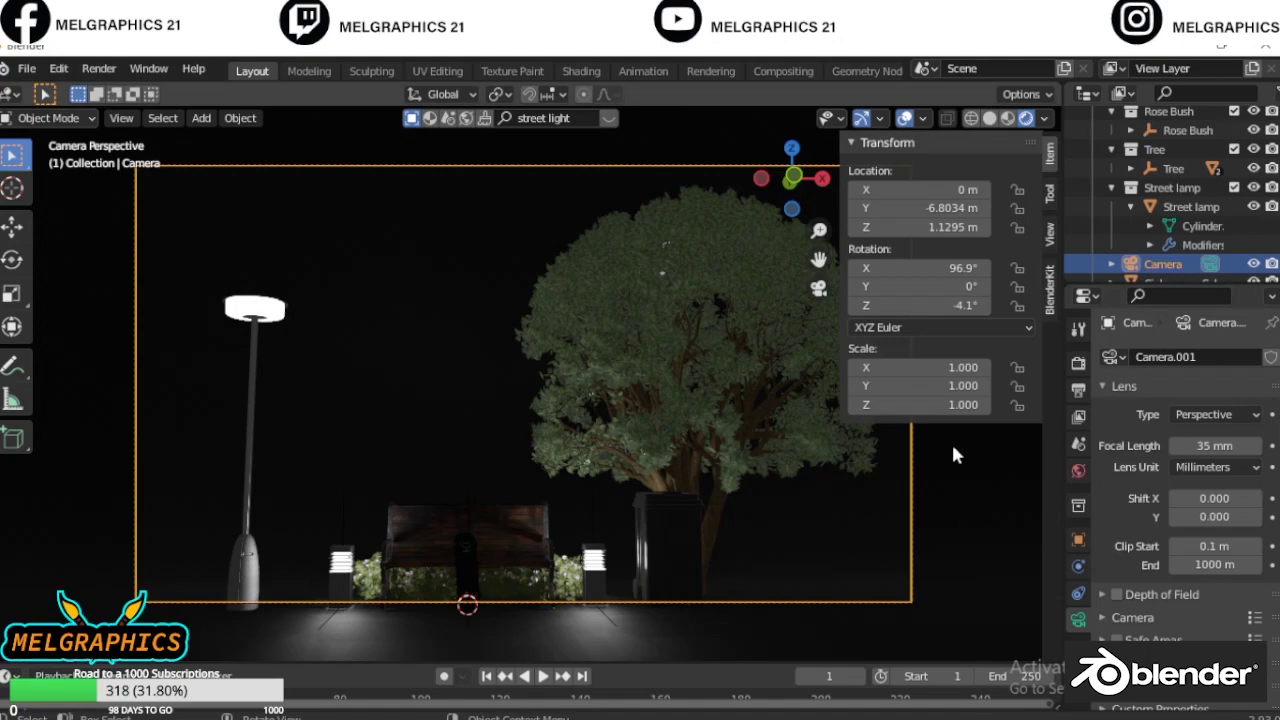
pyautogui.moveTo(955, 268); pyautogui.dragTo(945, 268)
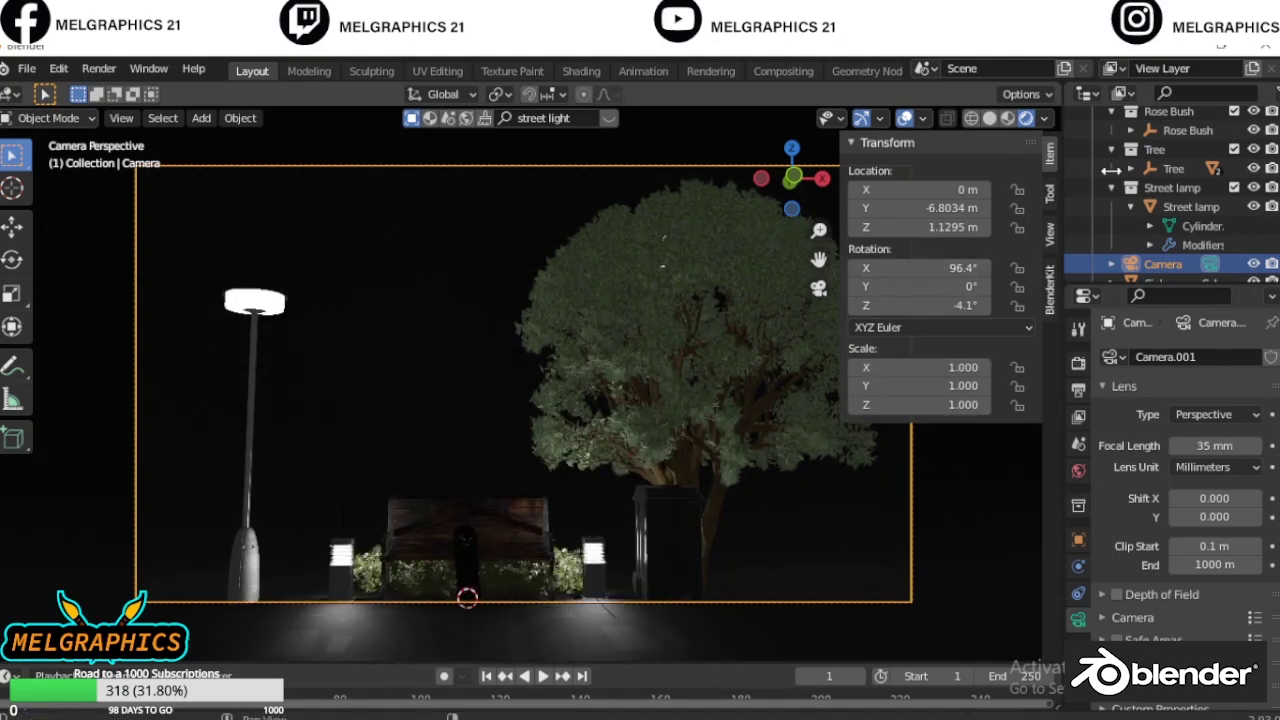